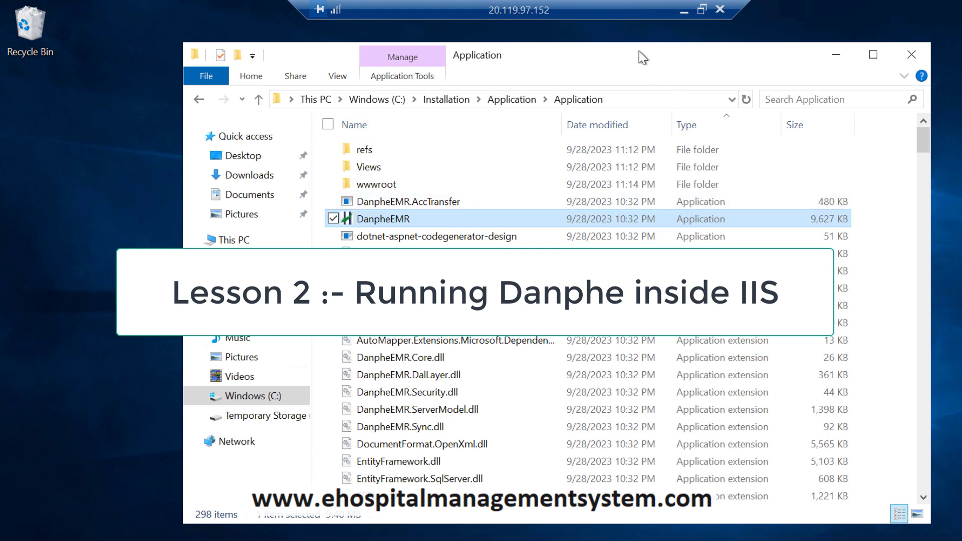
Step: Run DanpheEMR.exe from the Installation\Application\Application folder
drag(638, 50, 630, 54)
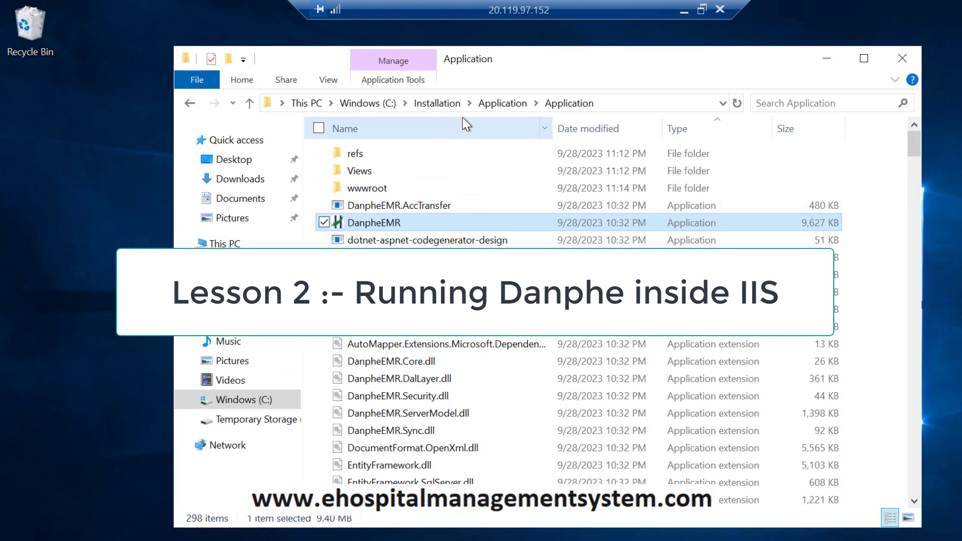
click(449, 107)
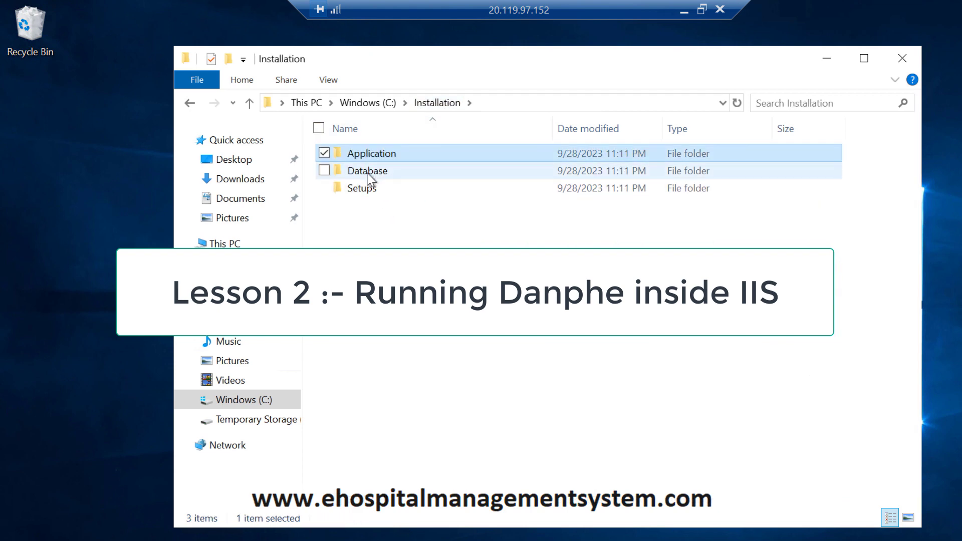
double_click(374, 153)
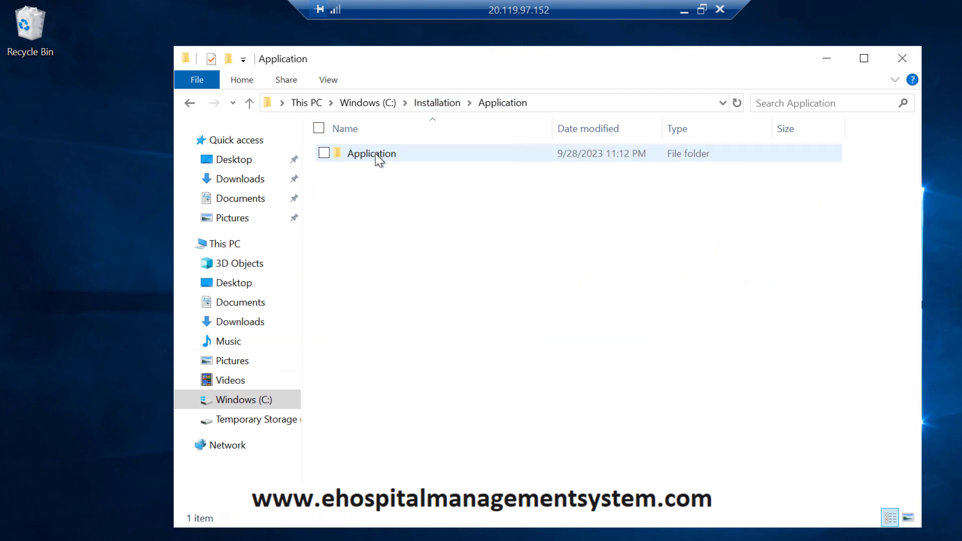
double_click(378, 154)
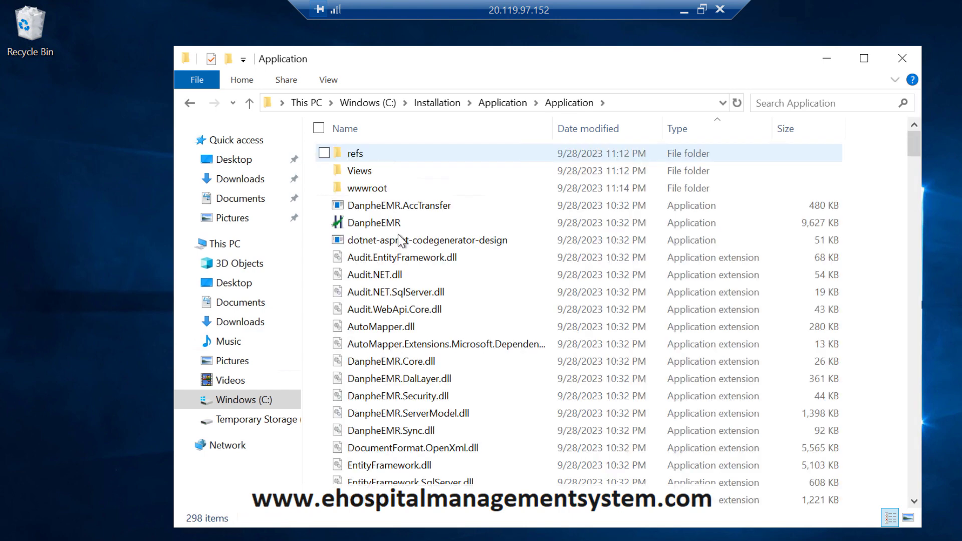
mouse_move(384, 227)
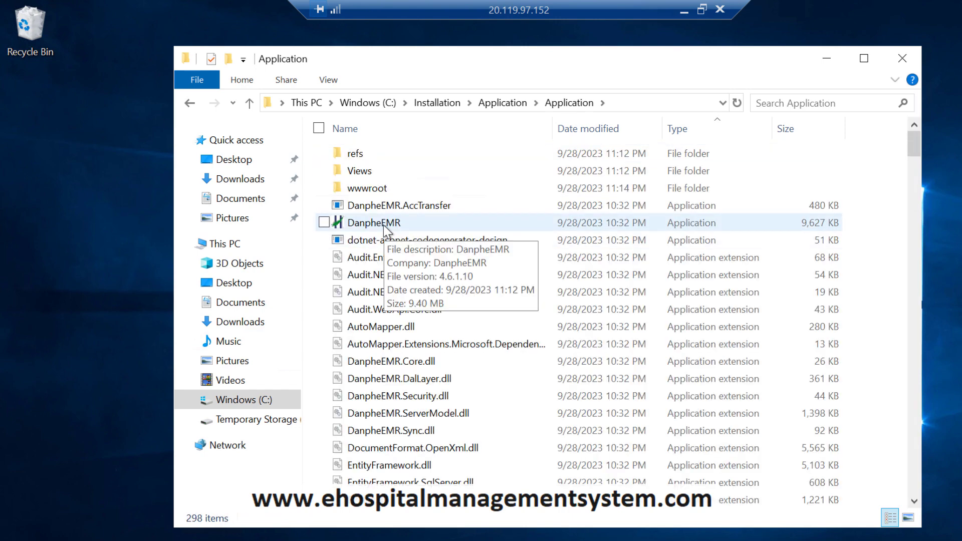
double_click(383, 224)
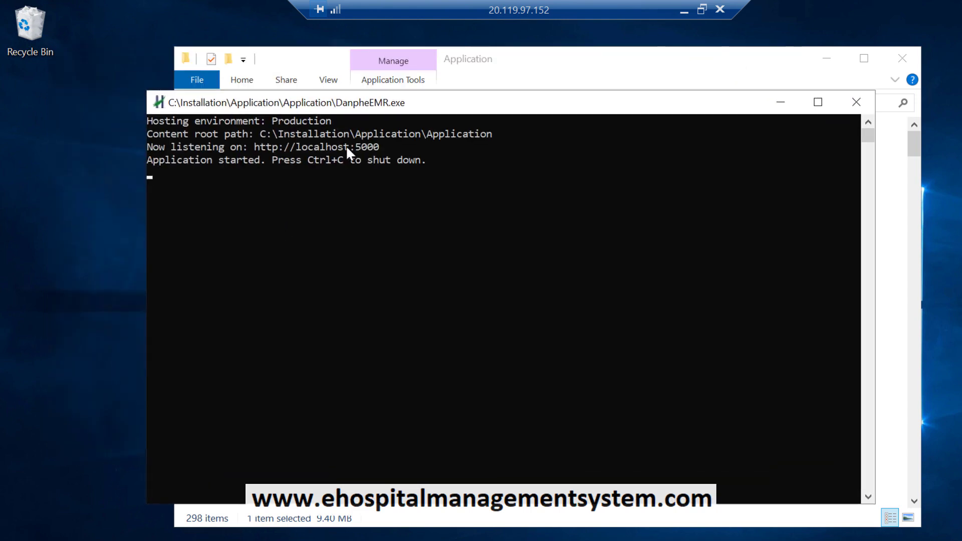
drag(254, 146, 380, 148)
click(329, 149)
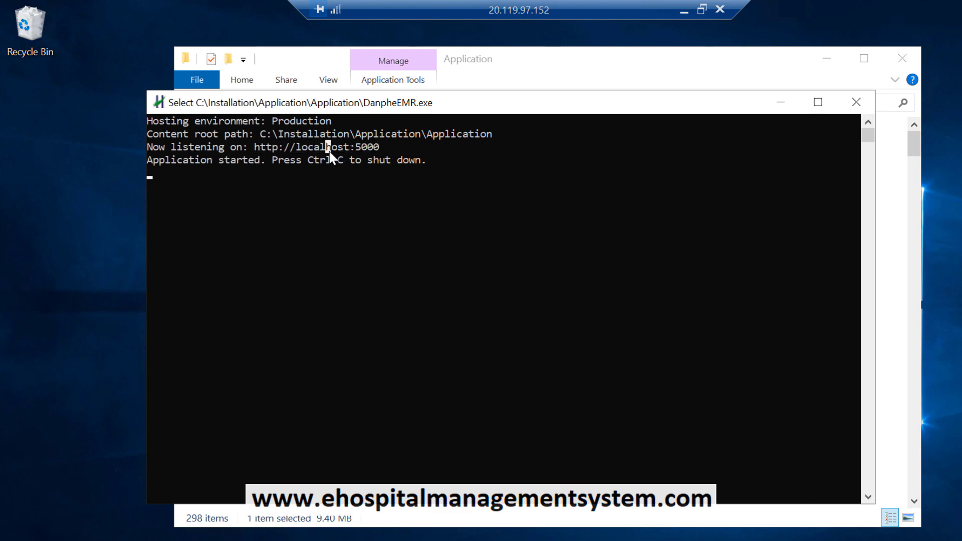
click(287, 156)
drag(252, 147, 377, 146)
drag(256, 146, 325, 146)
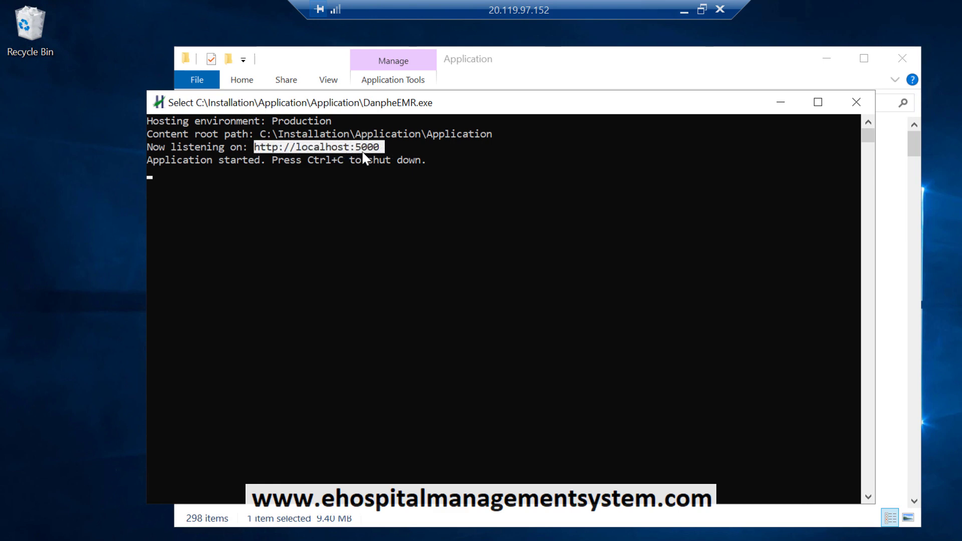
click(322, 148)
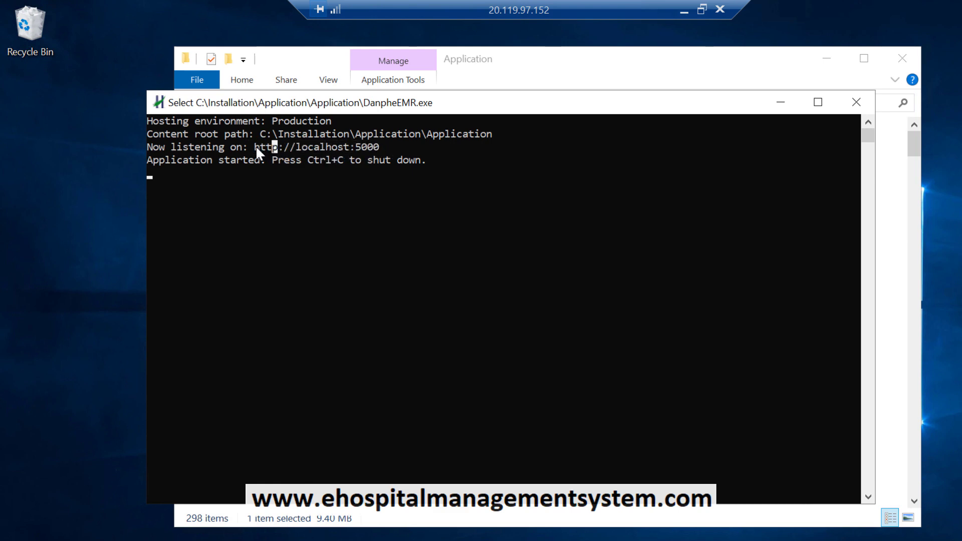
drag(250, 146, 382, 149)
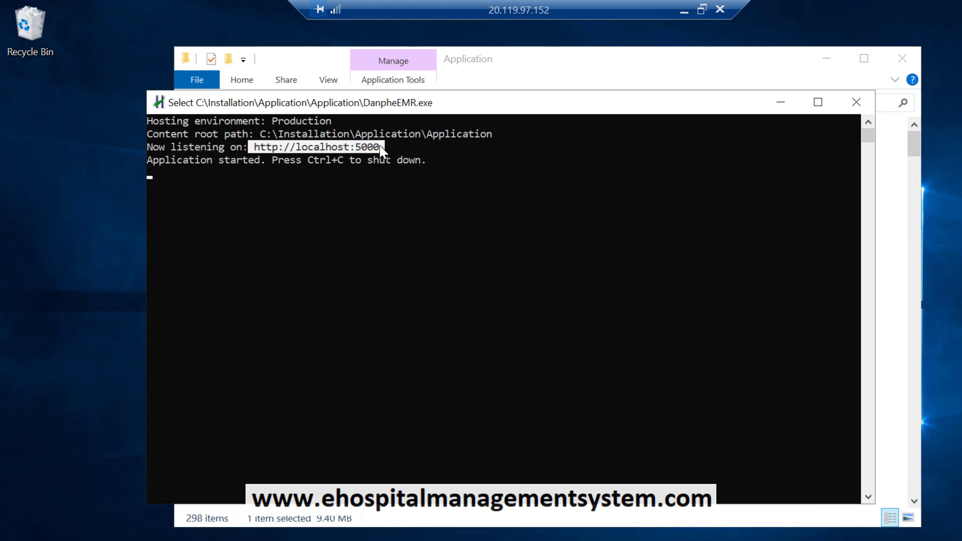
click(359, 148)
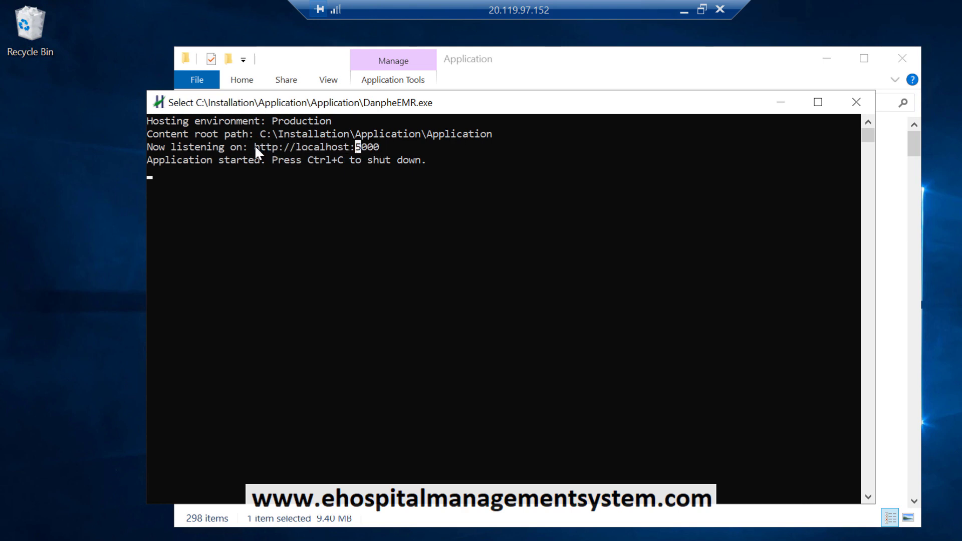
drag(255, 147, 383, 153)
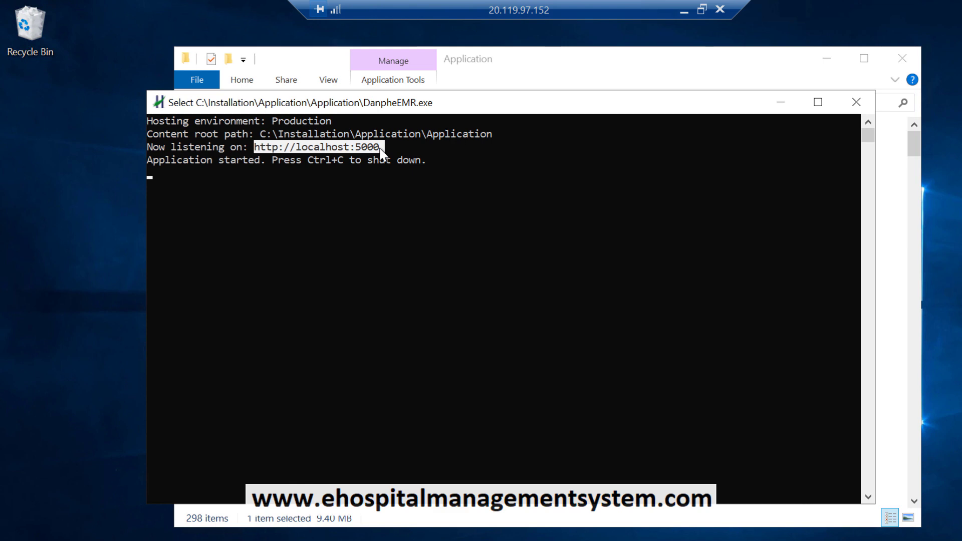
Step: Close the DanpheEMR console, scroll the 298-item Application folder, and bring up Start
click(856, 103)
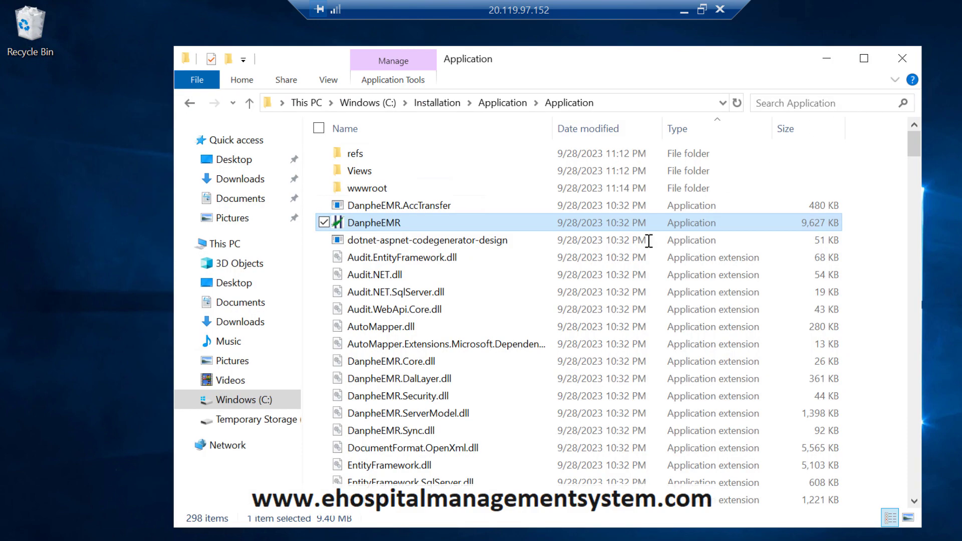
scroll(572, 303, down, 17)
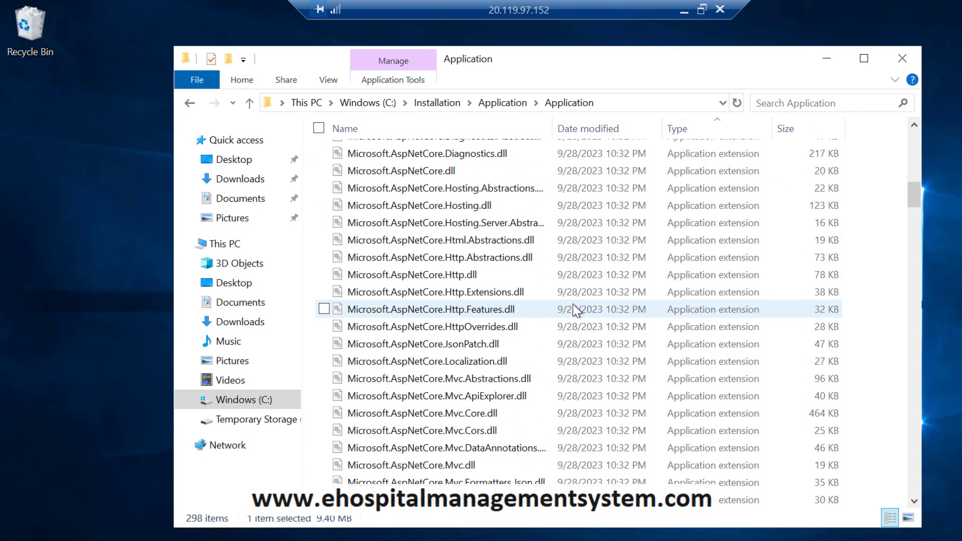
scroll(572, 304, down, 18)
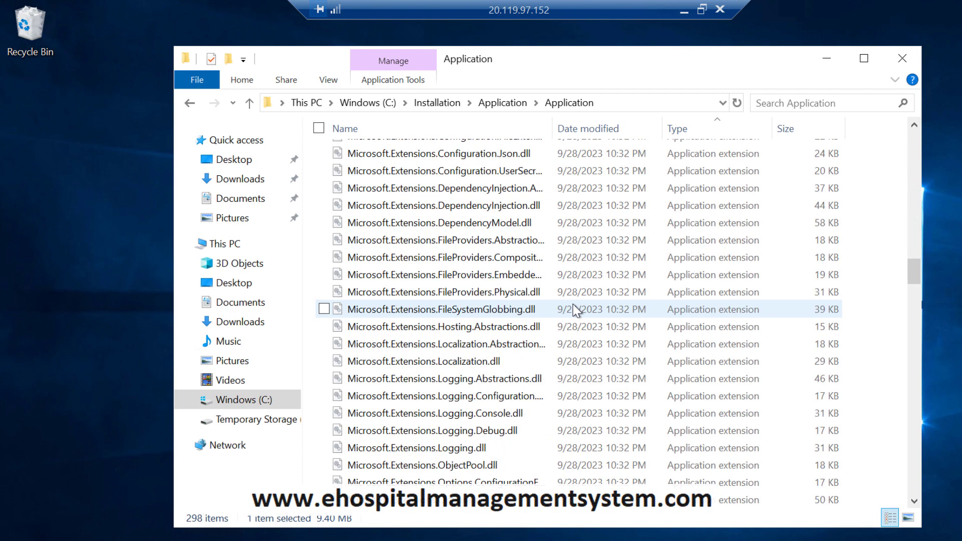
scroll(572, 303, up, 7)
scroll(573, 304, up, 19)
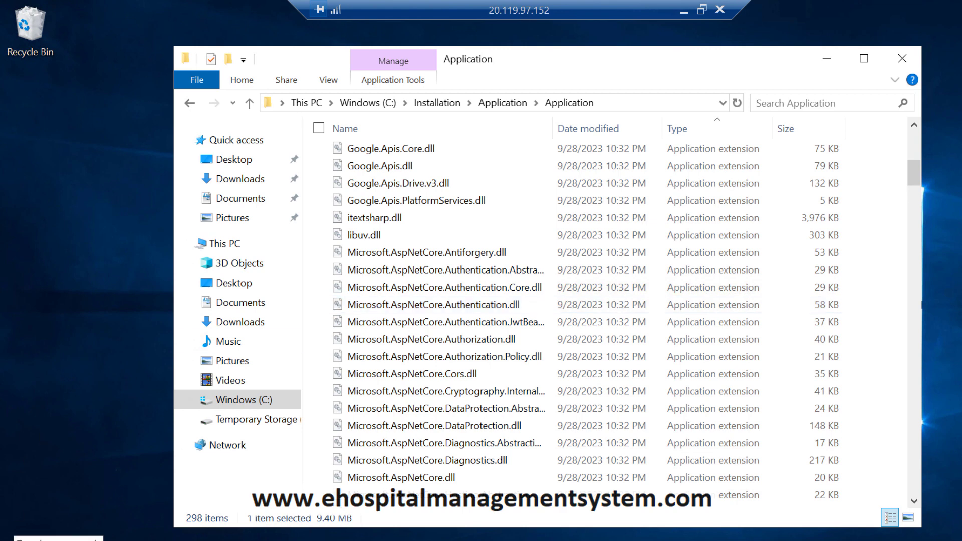
key(super)
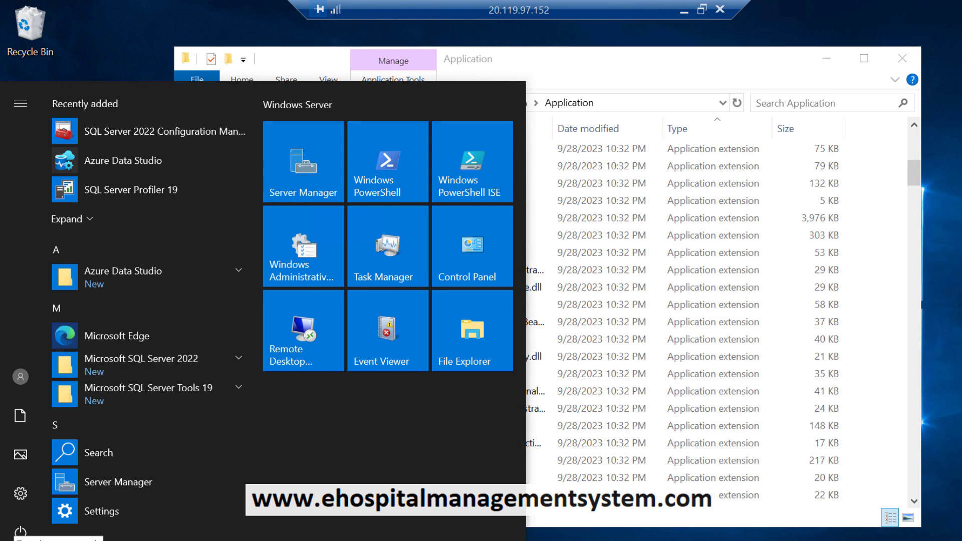
Step: Find Control Panel via 'con' search and choose 'Turn Windows features on or off'
click(58, 540)
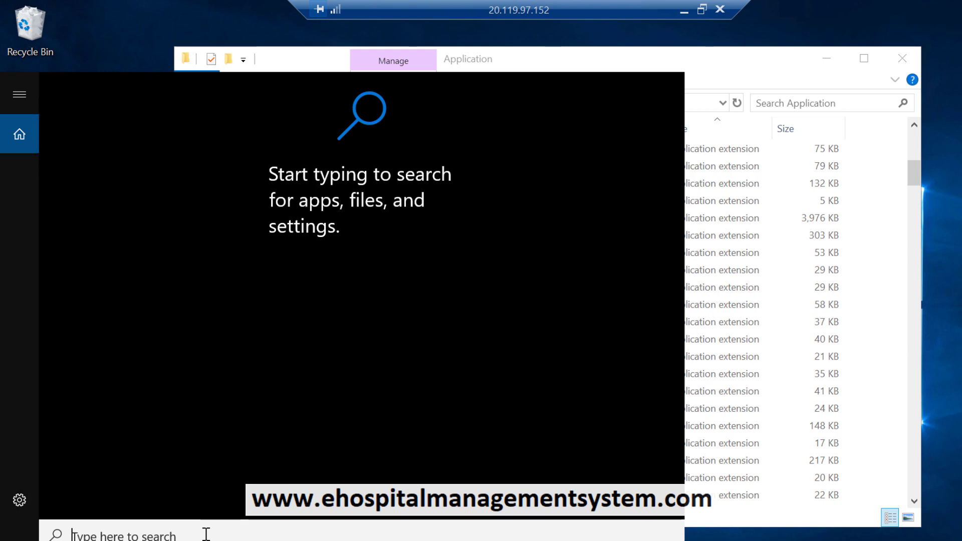
text(con)
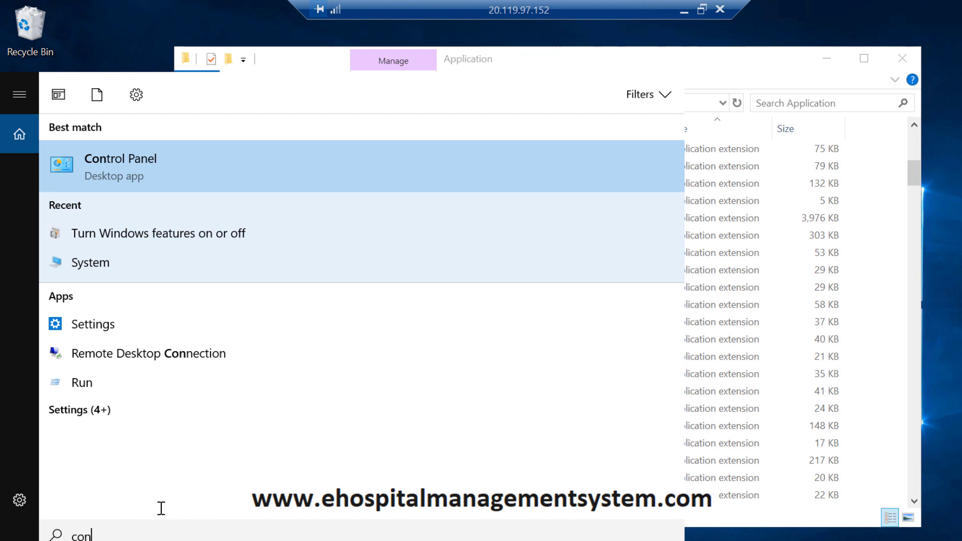
click(122, 174)
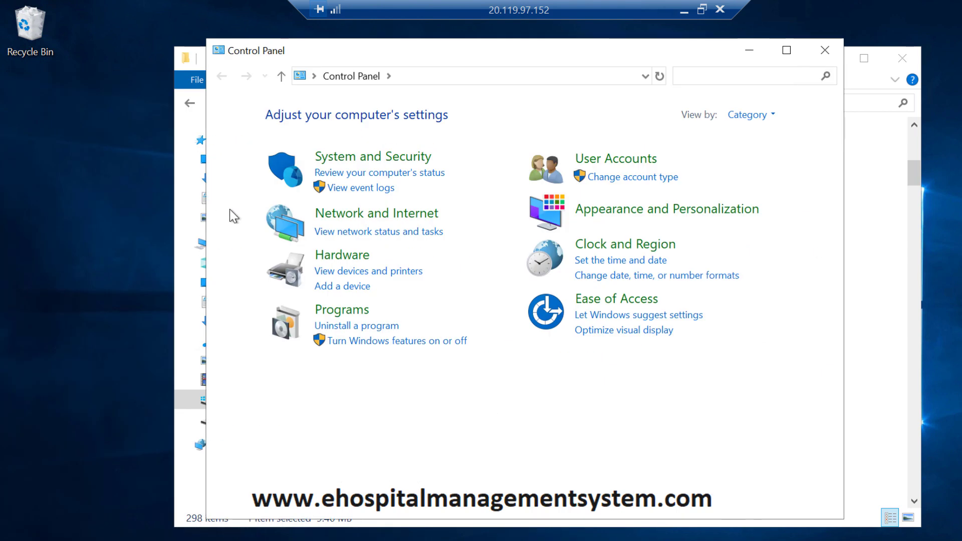
click(387, 341)
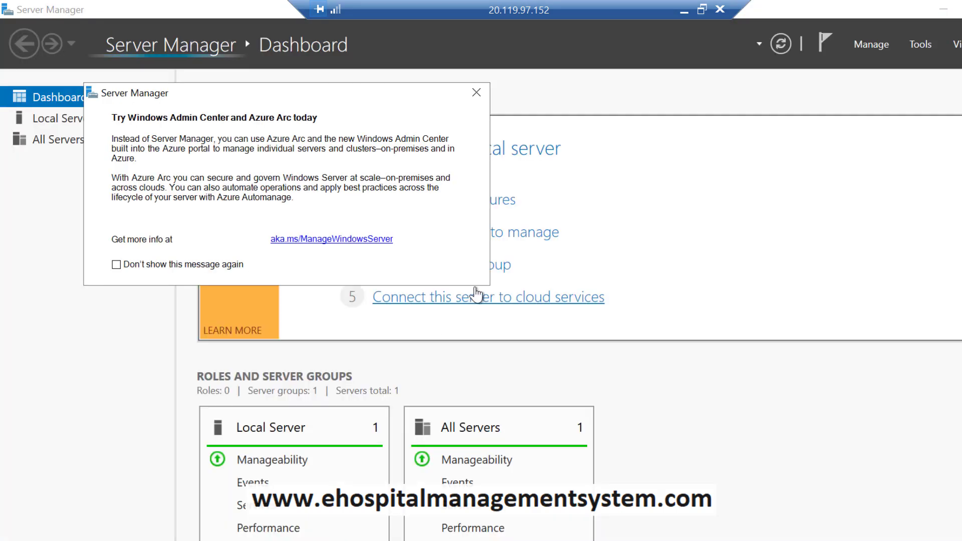
Step: Dismiss the Admin Center notice and advance to Server Roles with role-based install on vm123
click(476, 93)
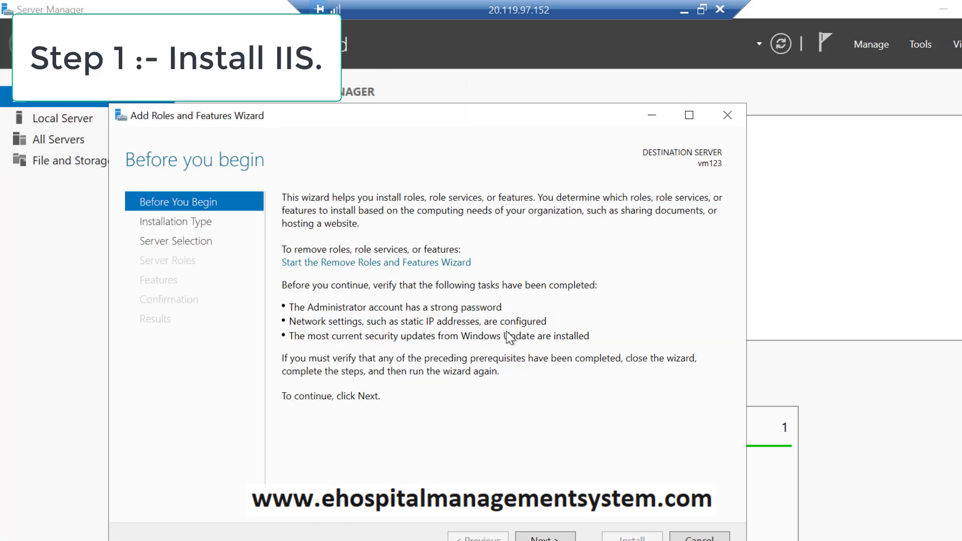
click(535, 539)
click(535, 539)
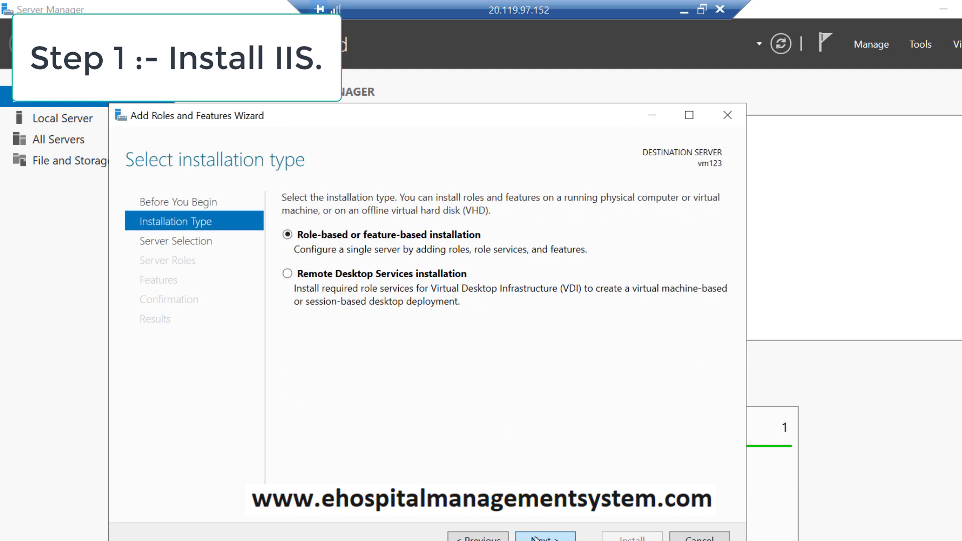
click(535, 539)
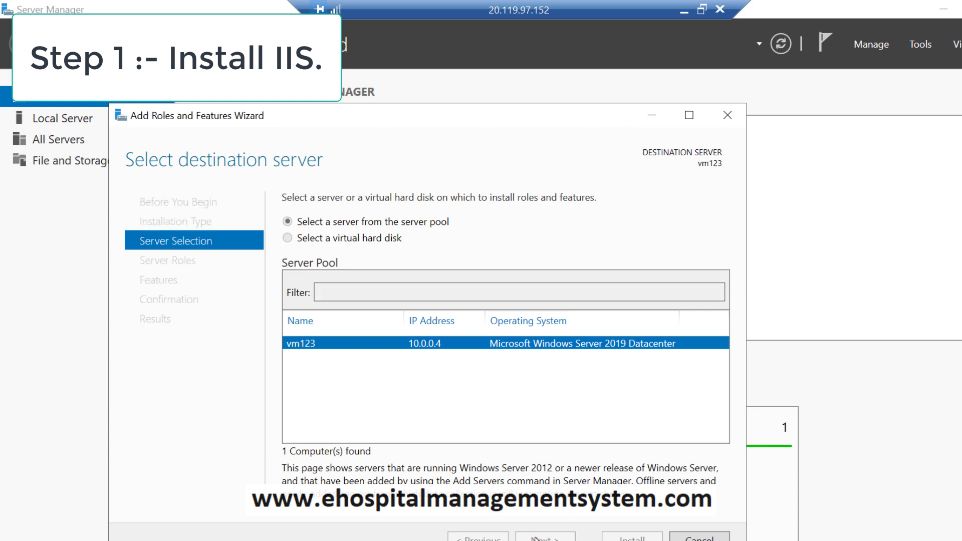
scroll(474, 350, down, 1)
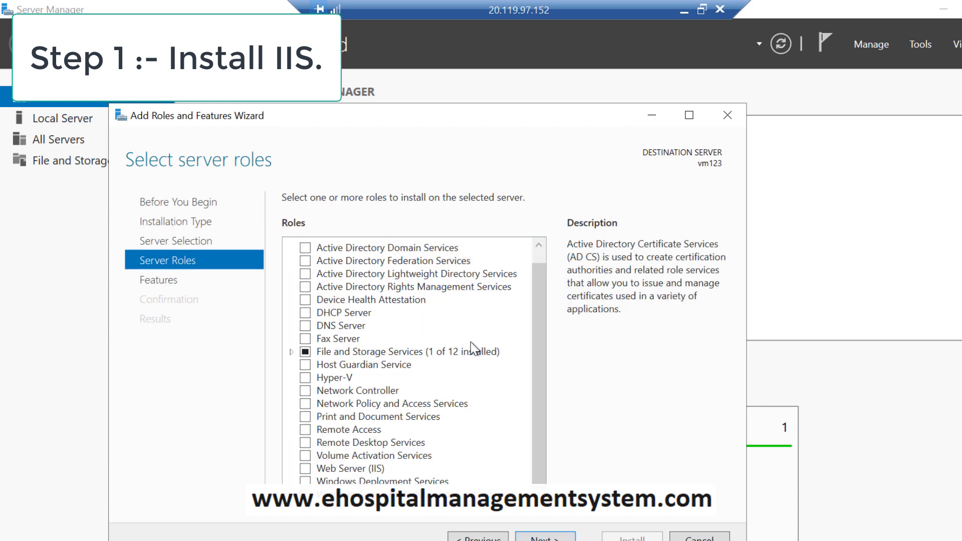
Step: Tick Web Server (IIS) and add its required management tools
click(361, 469)
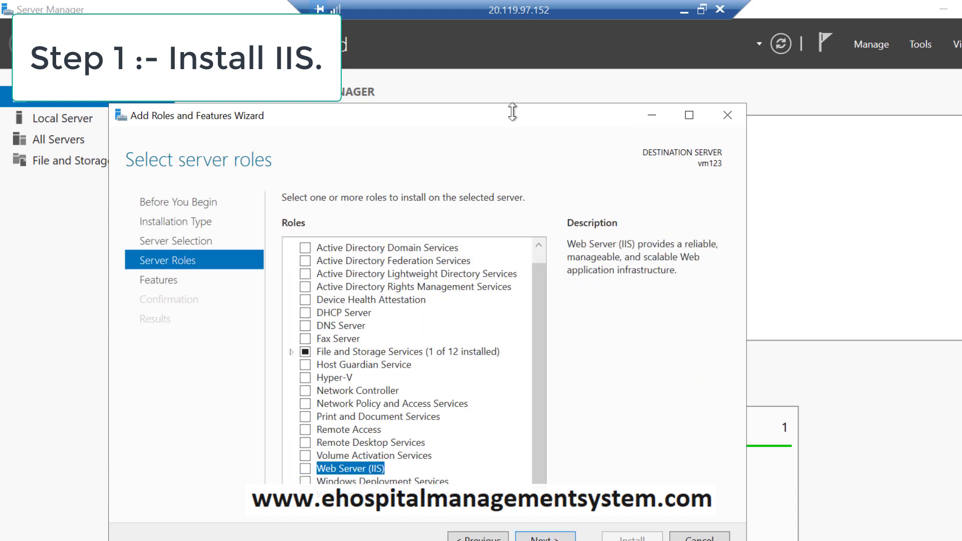
drag(512, 111, 517, 44)
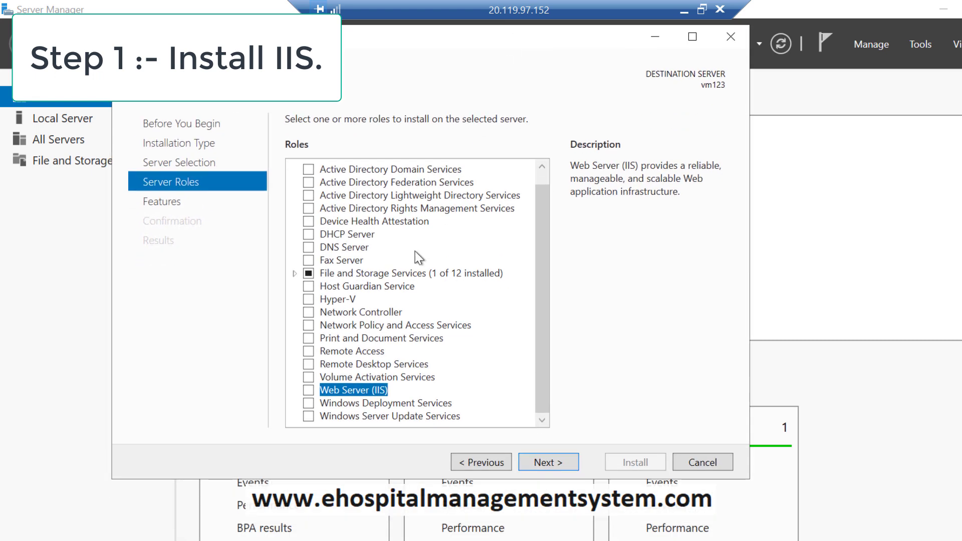
click(308, 390)
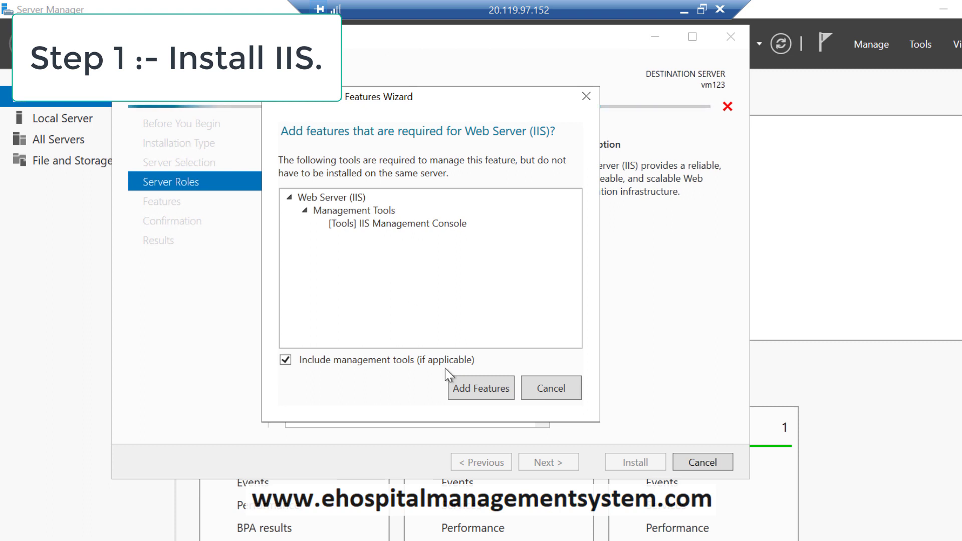
click(471, 389)
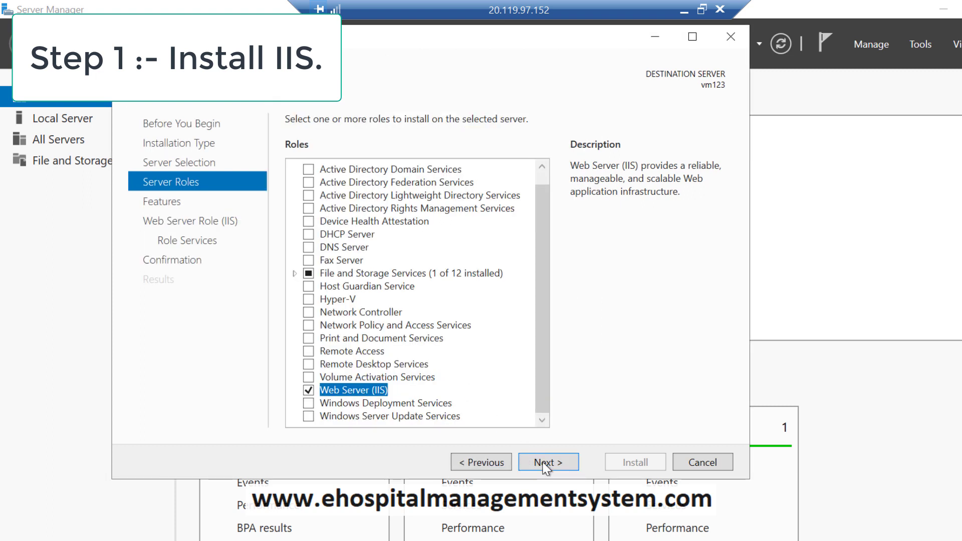
Step: On the features page, tick .NET Framework 3.5 Features
click(545, 462)
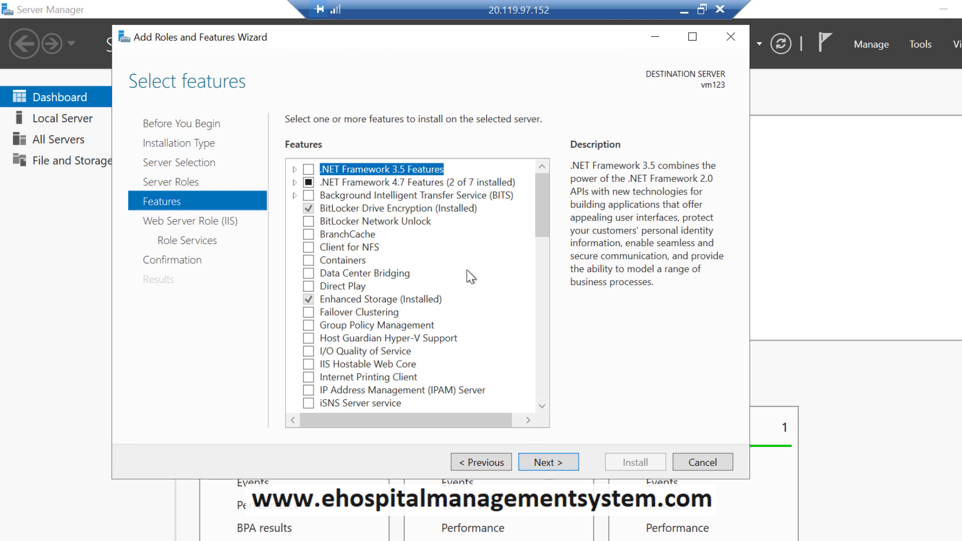
click(309, 169)
scroll(423, 260, down, 4)
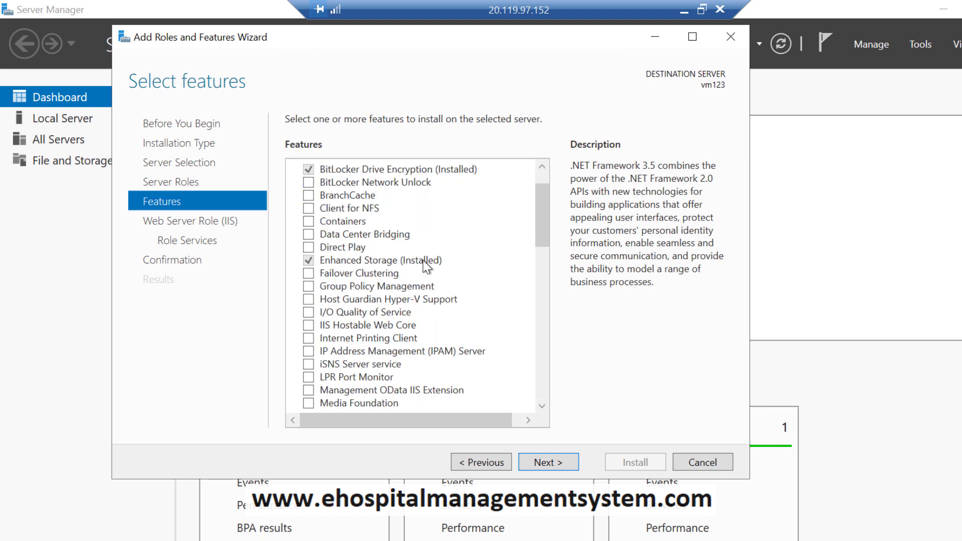
scroll(422, 260, down, 4)
scroll(423, 261, down, 8)
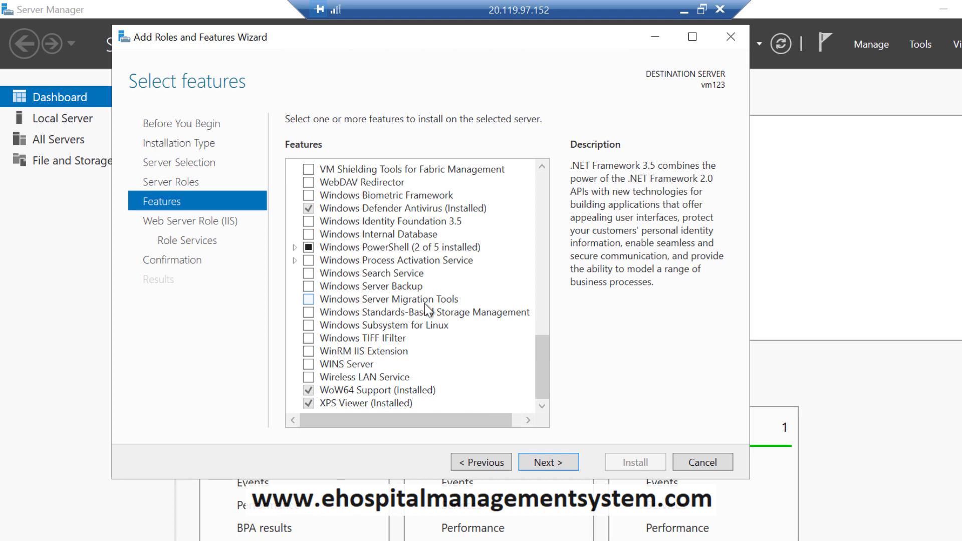
scroll(425, 304, down, 1)
scroll(425, 304, up, 20)
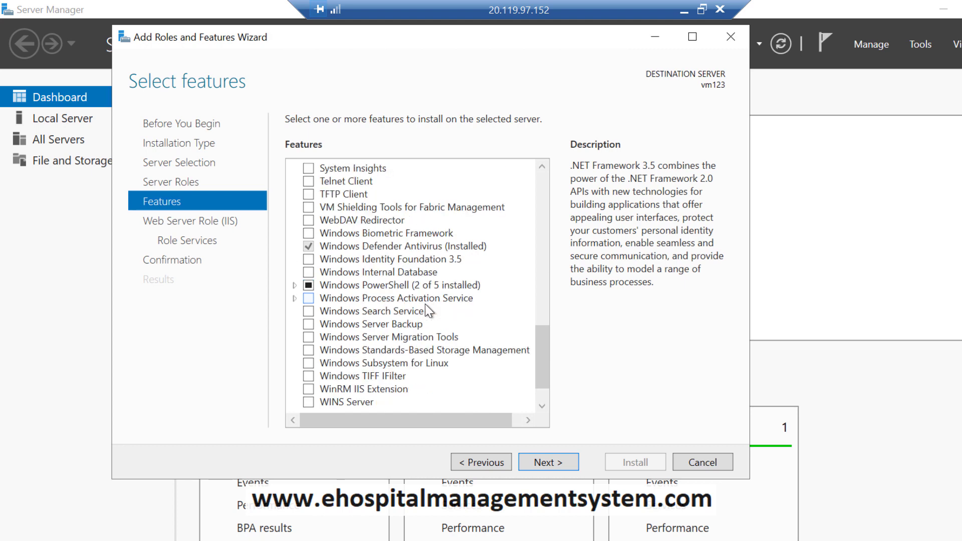
scroll(425, 304, up, 2)
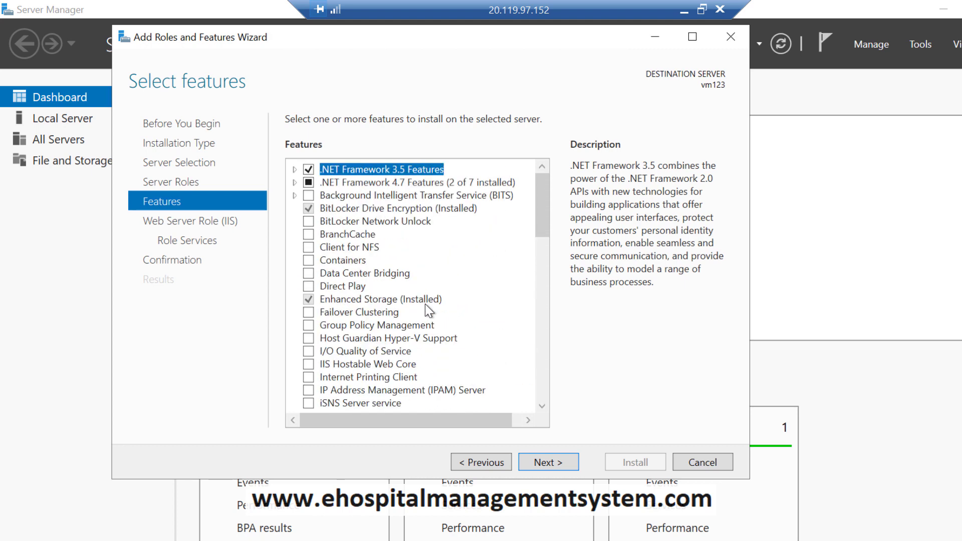
Step: Expand .NET Framework 4.7 Features, tick ASP.NET 4.7, and continue
double_click(386, 182)
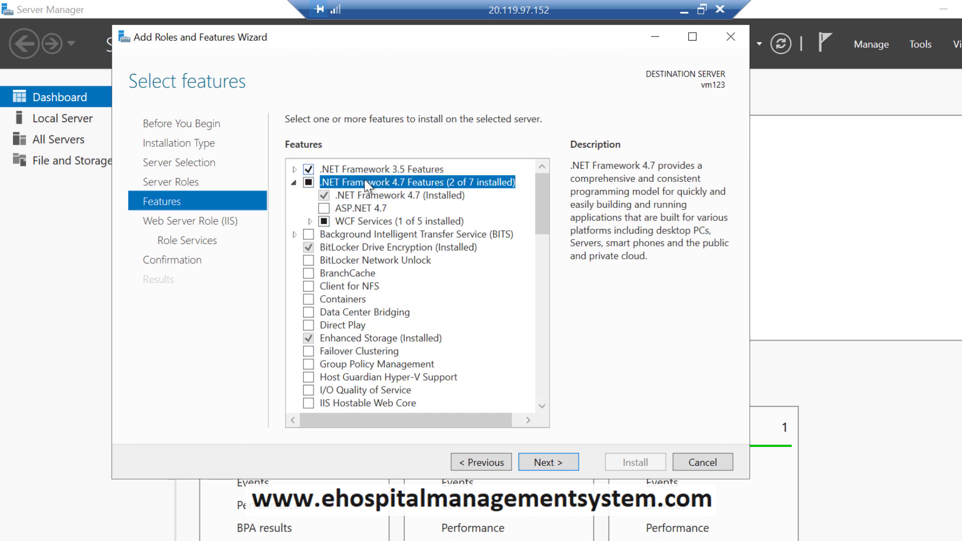
click(324, 208)
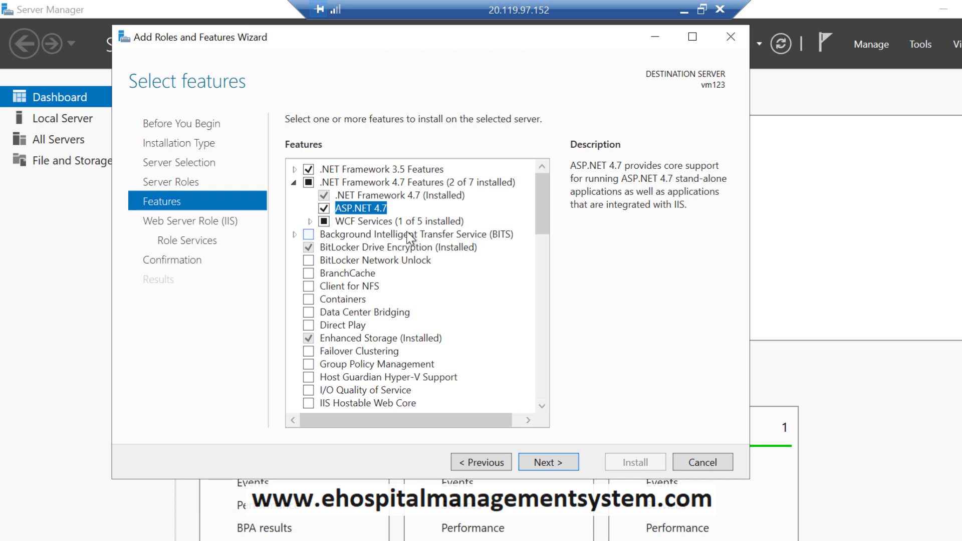
scroll(416, 272, down, 2)
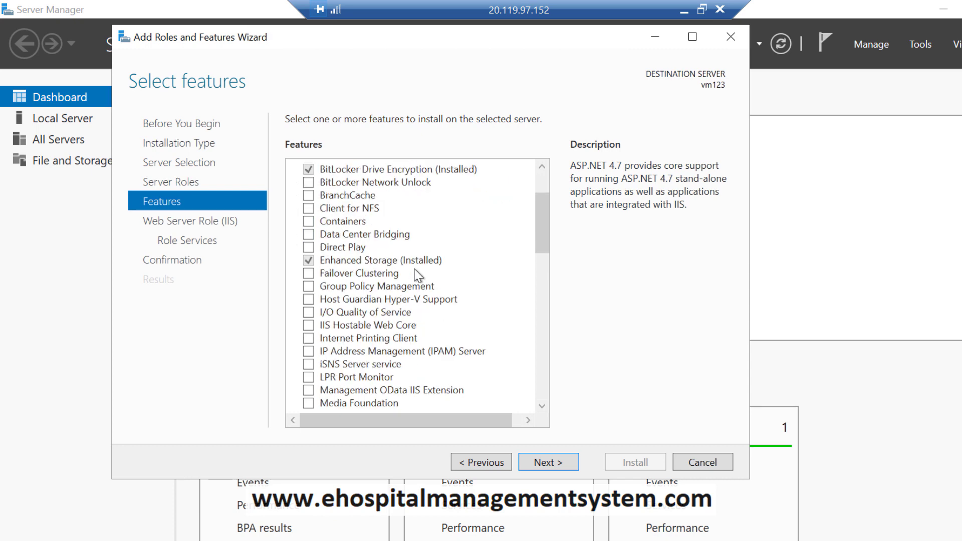
scroll(419, 274, up, 2)
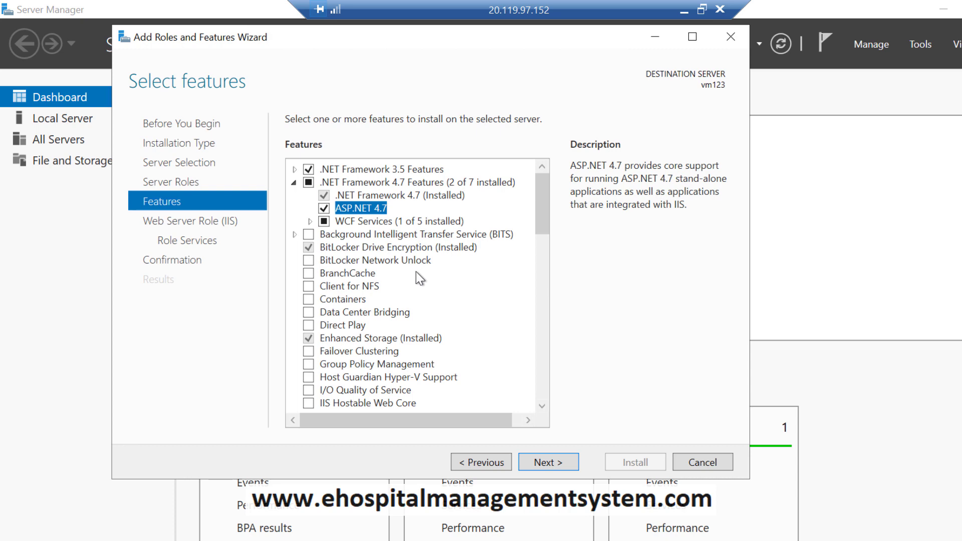
click(555, 464)
Step: Keep default IIS role services and install .NET 3.5, ASP.NET 4.7 and Web Server (IIS)
click(548, 462)
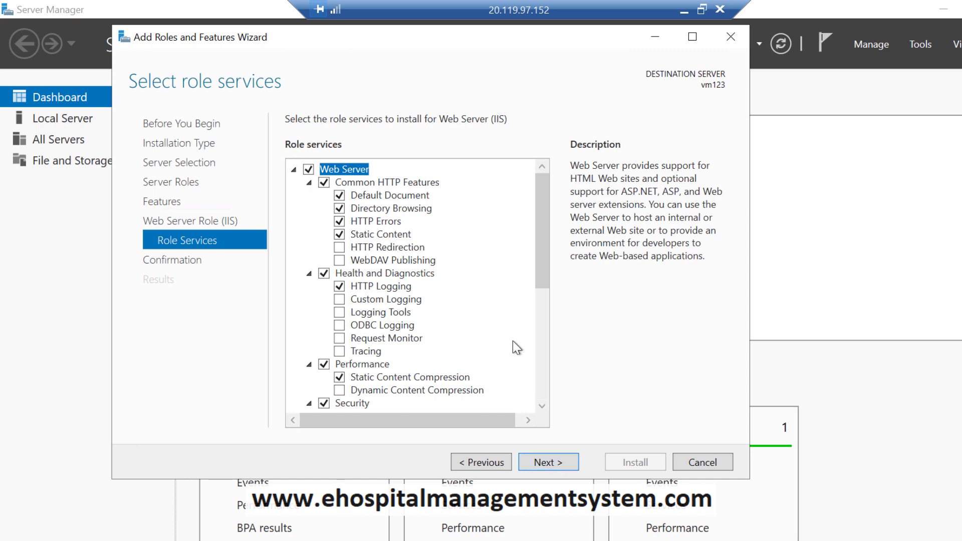
scroll(512, 341, down, 5)
scroll(510, 349, down, 1)
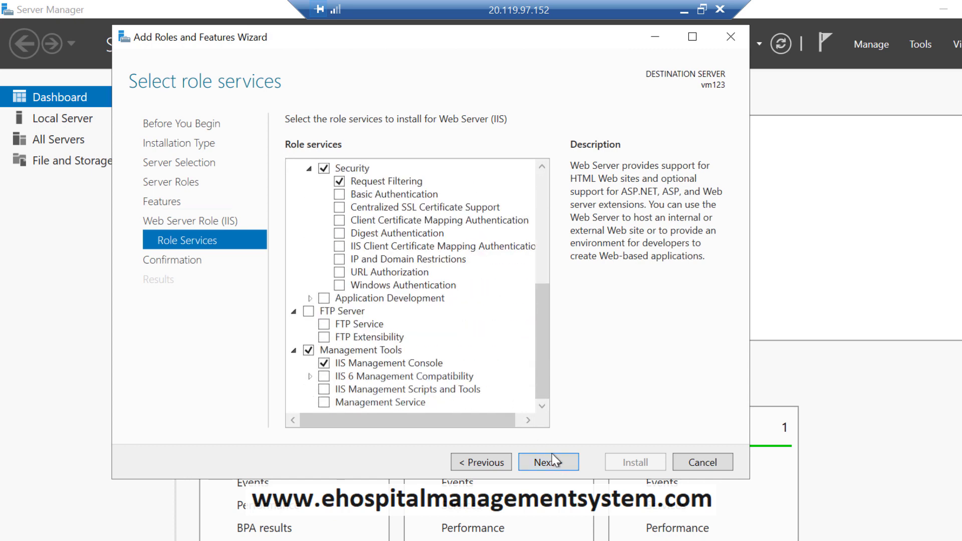
click(554, 459)
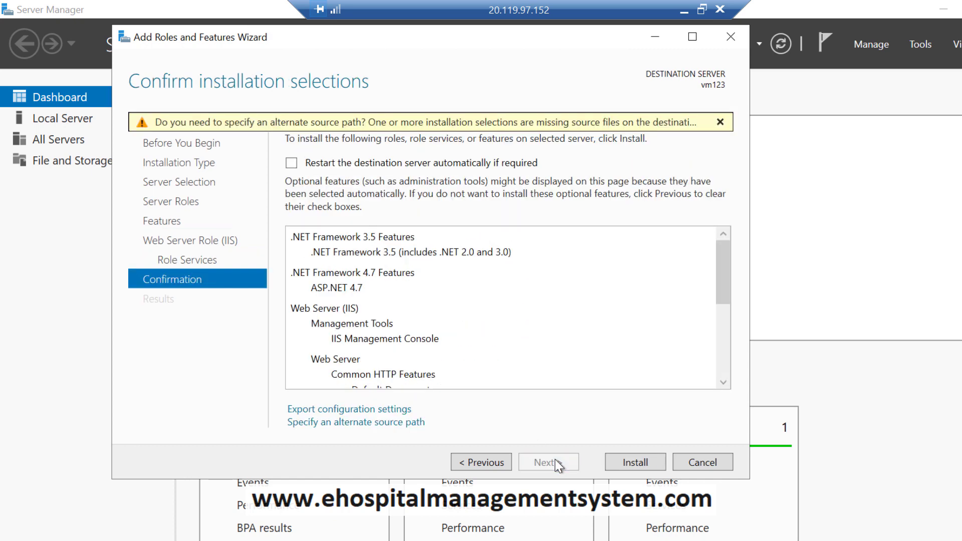
click(635, 461)
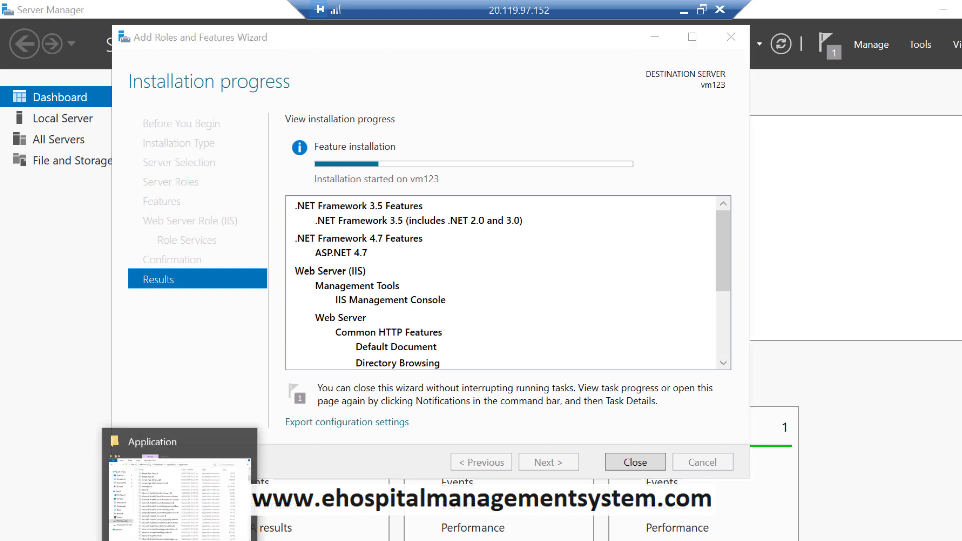
Step: Minimize the Application folder window while the IIS installation completes
click(176, 539)
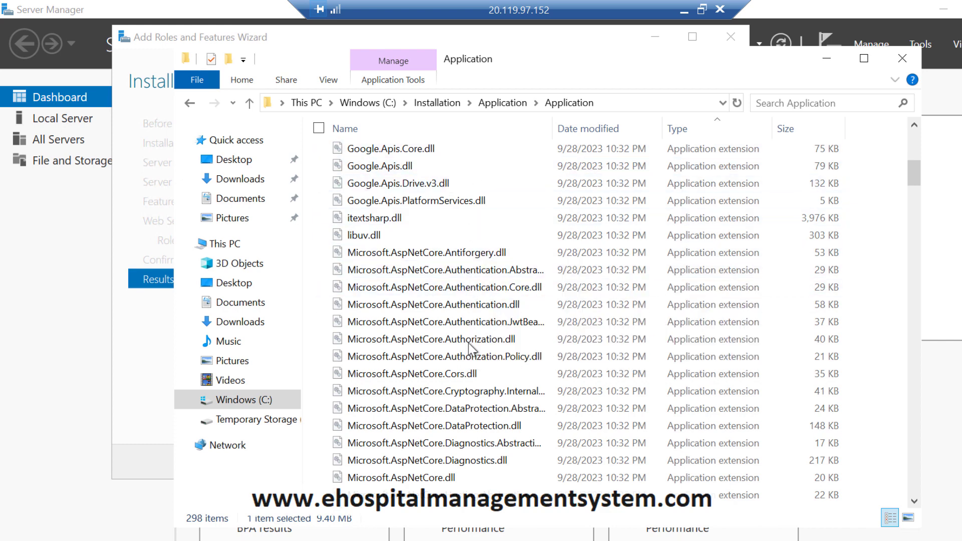
click(827, 59)
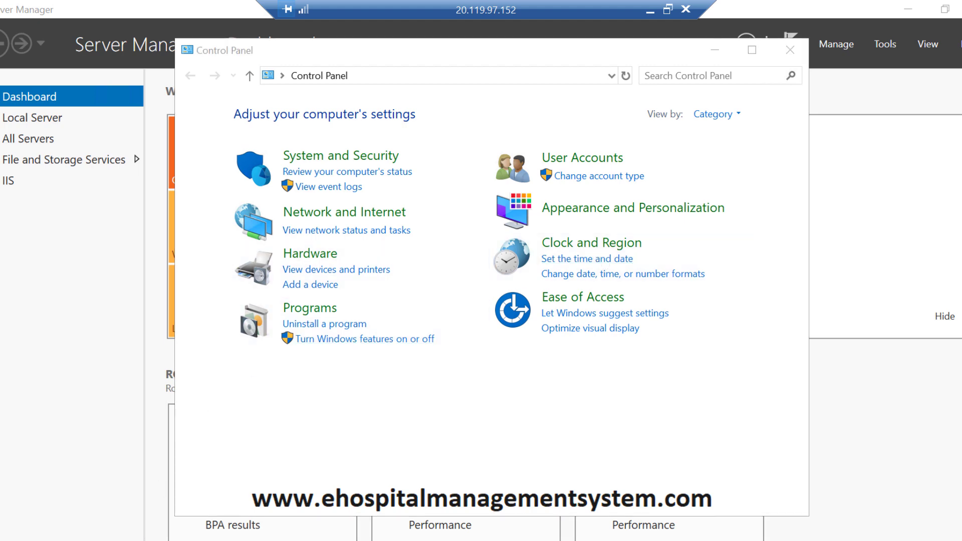
Step: Search 'inte' in Start, then dismiss the search and close Control Panel
key(super)
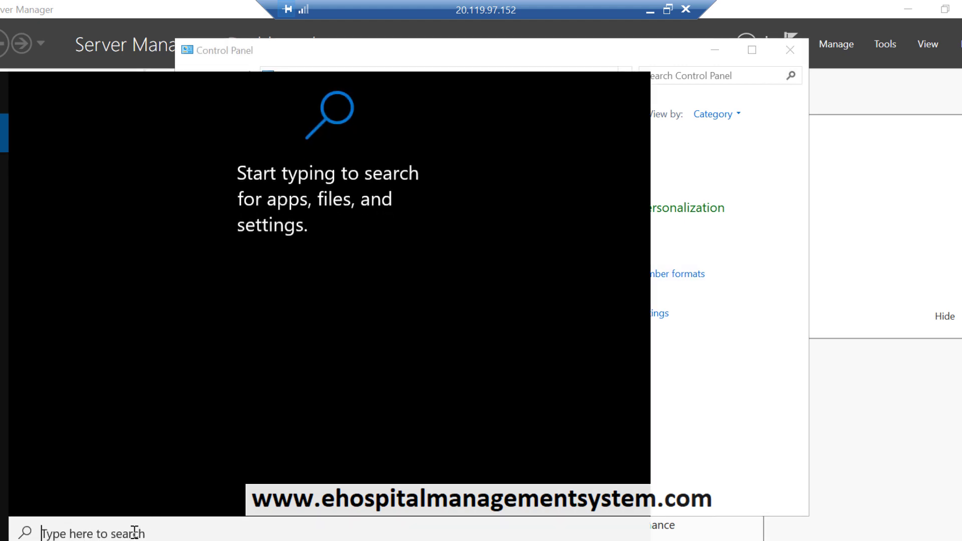
text(inte)
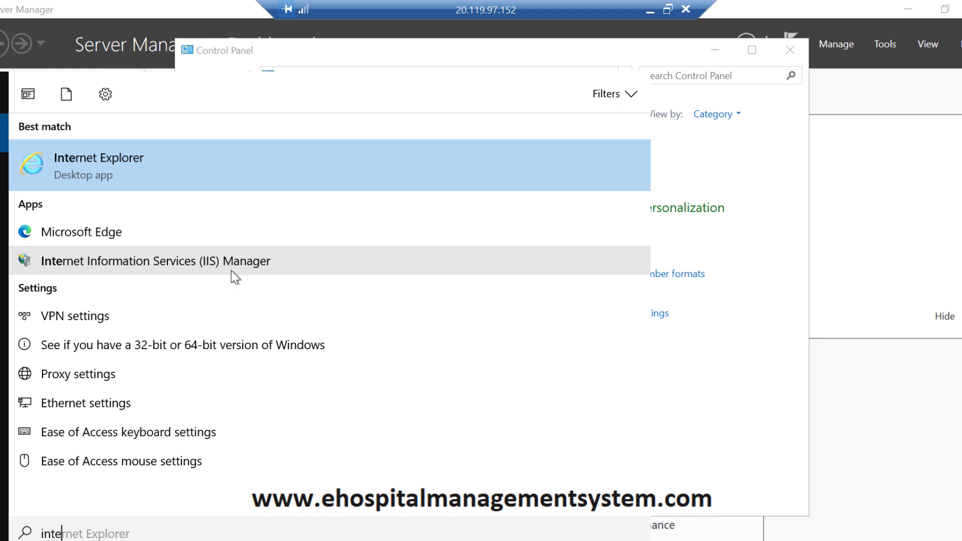
click(792, 50)
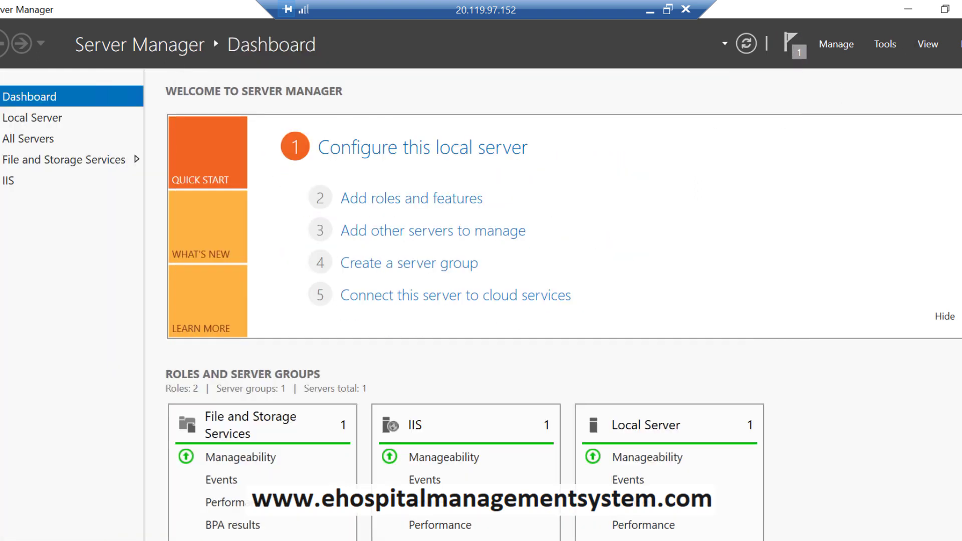
Step: Close Server Manager, restart the server with the default reason, then open File Explorer
click(961, 9)
key(super)
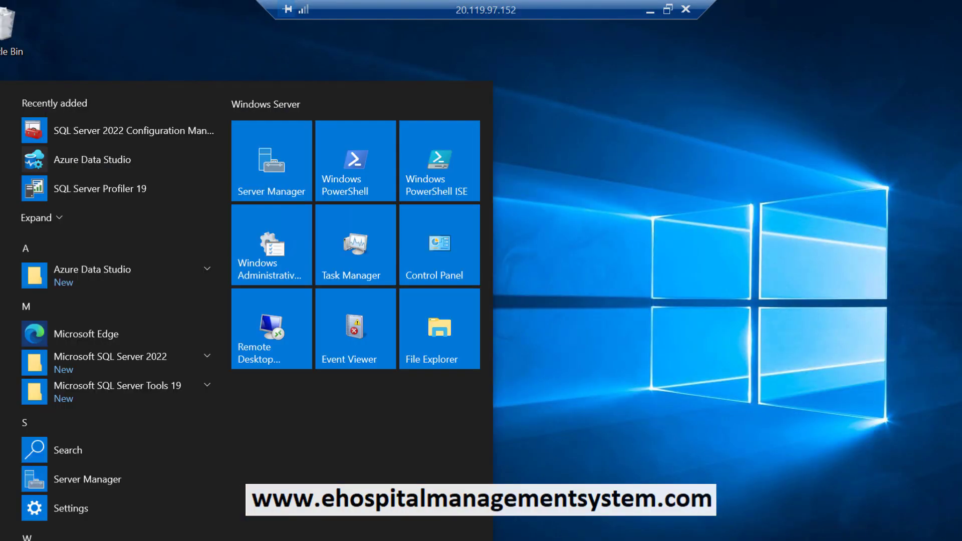
click(3, 526)
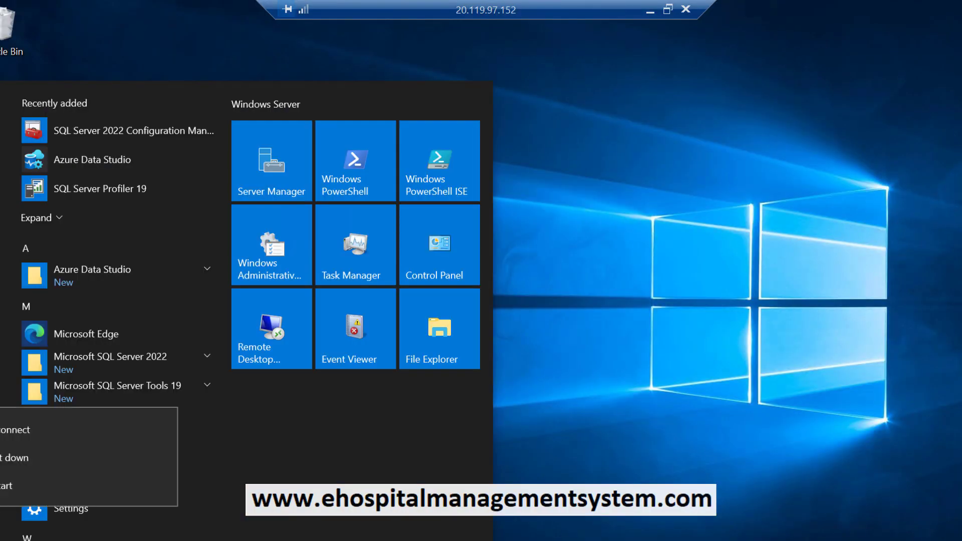
click(20, 486)
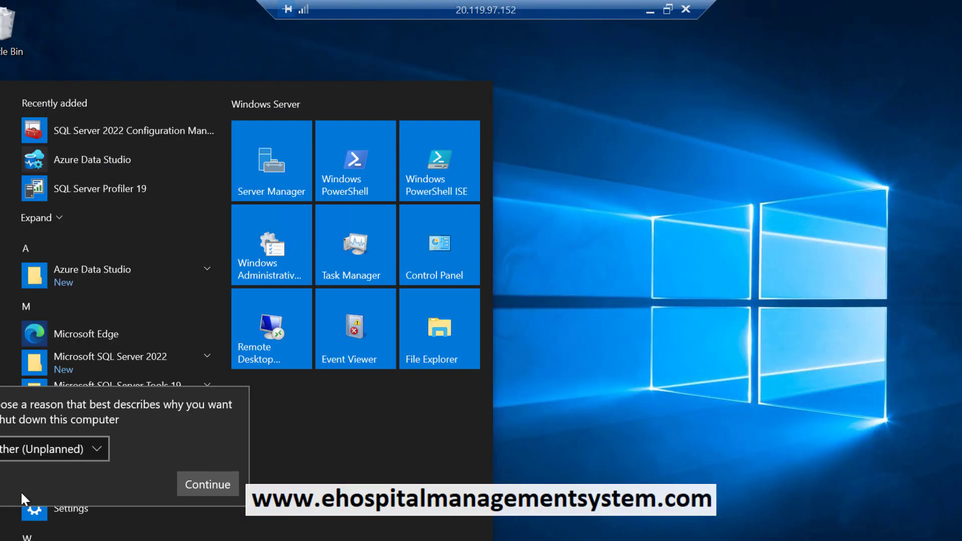
click(195, 486)
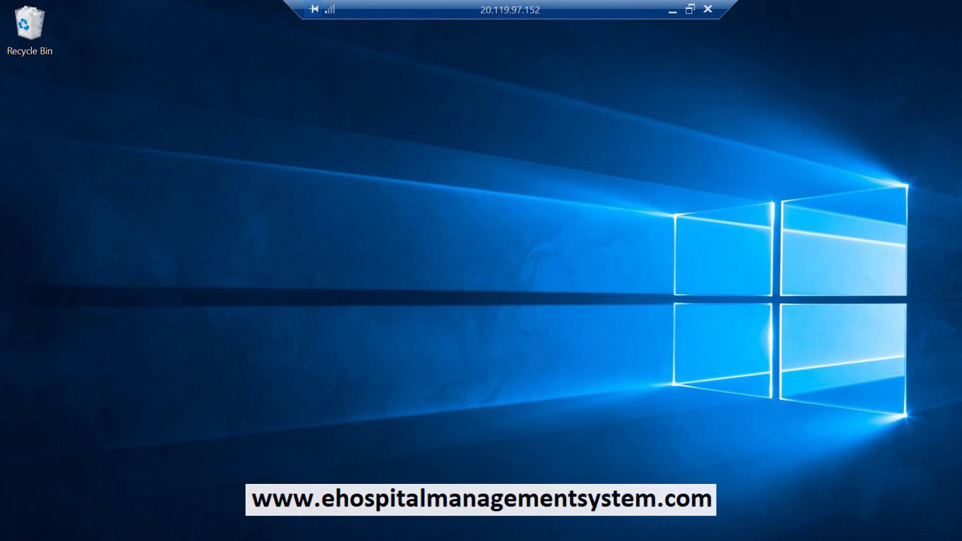
key(super+e)
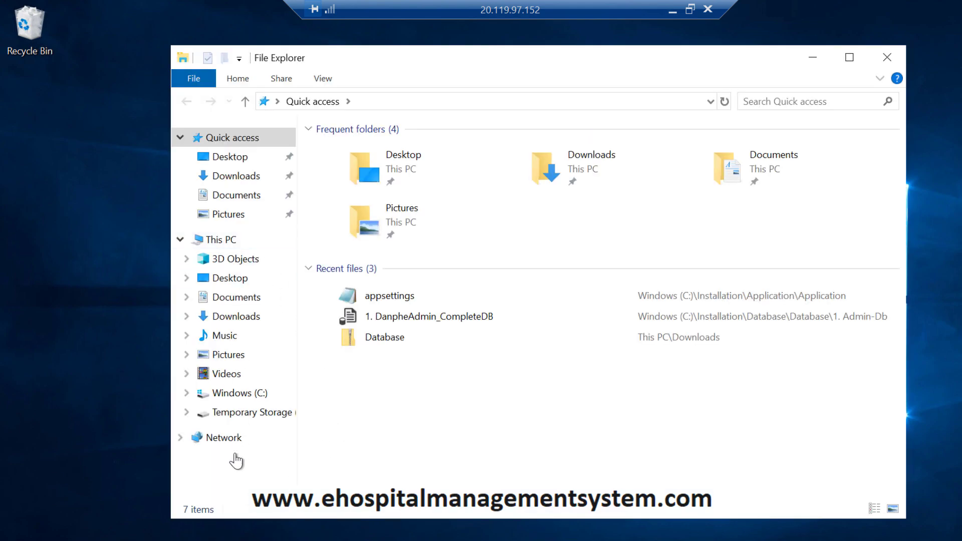
Step: Browse to the C:\Installation\Application\Application folder in File Explorer
click(241, 397)
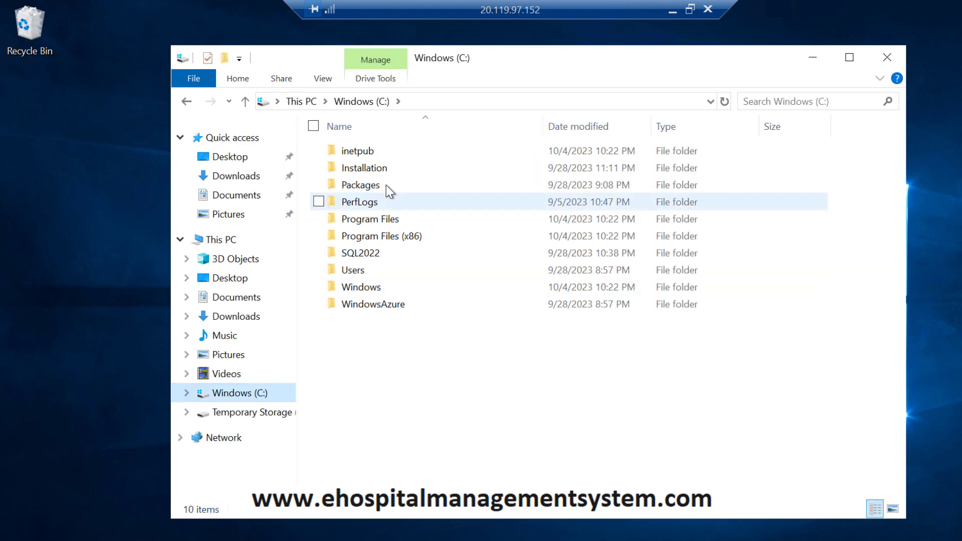
double_click(369, 170)
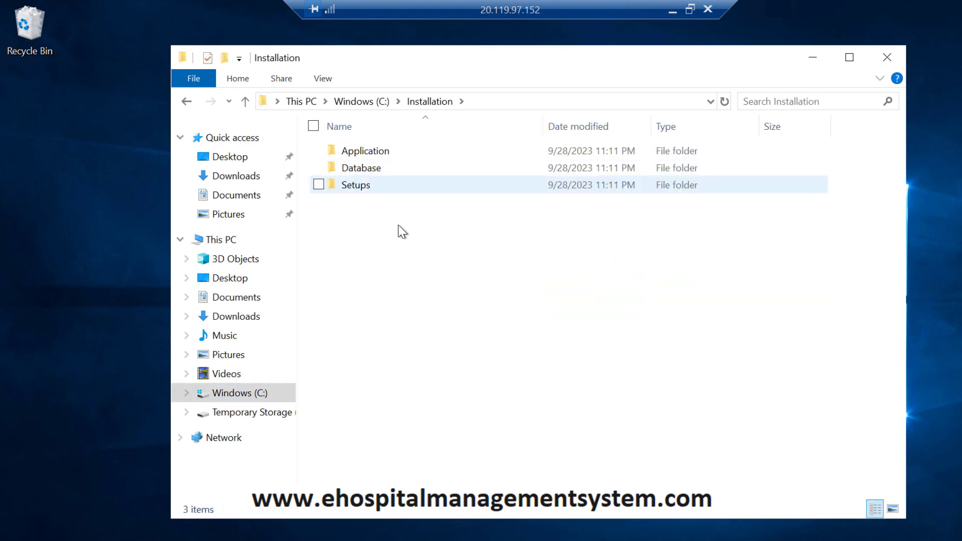
double_click(377, 152)
double_click(377, 153)
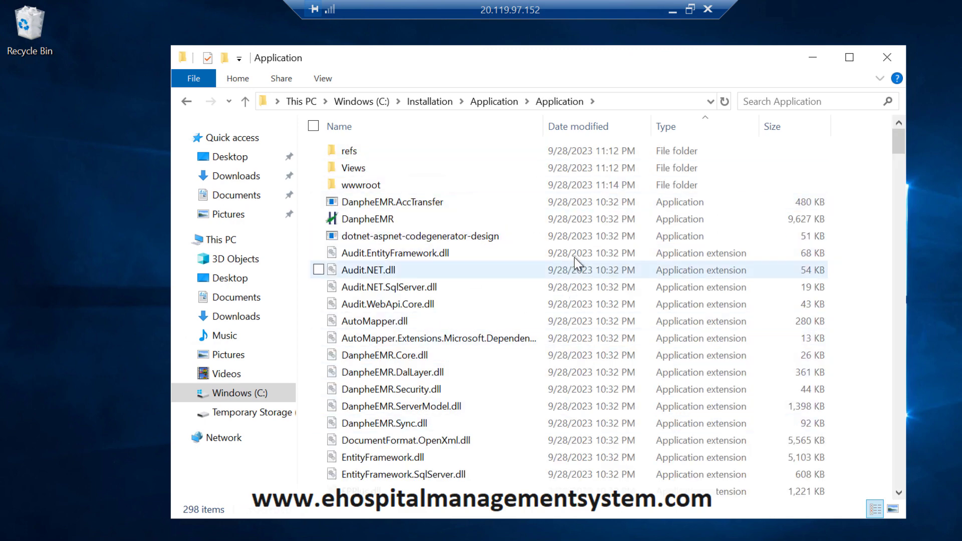
scroll(636, 323, down, 5)
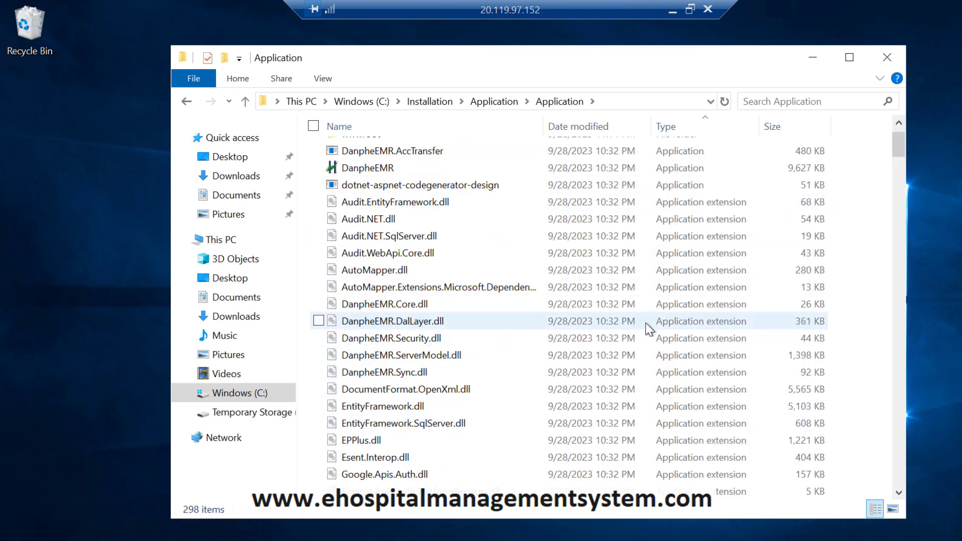
Step: Copy the folder path as text and close File Explorer
right_click(580, 103)
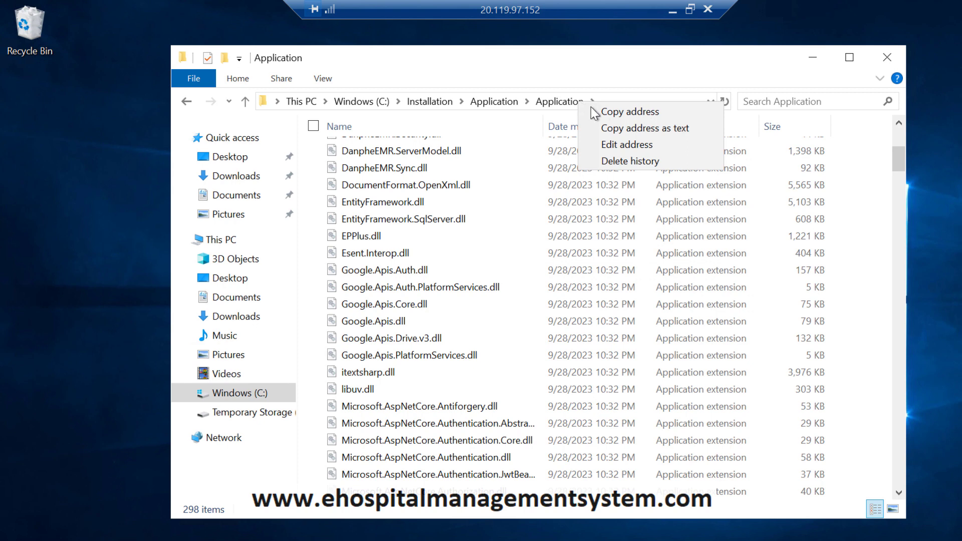
click(611, 127)
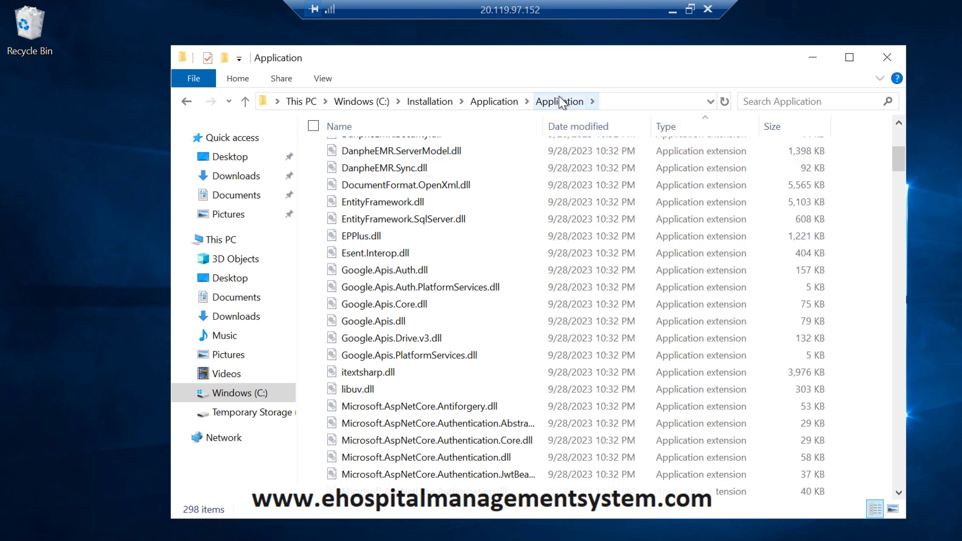
right_click(558, 97)
click(601, 138)
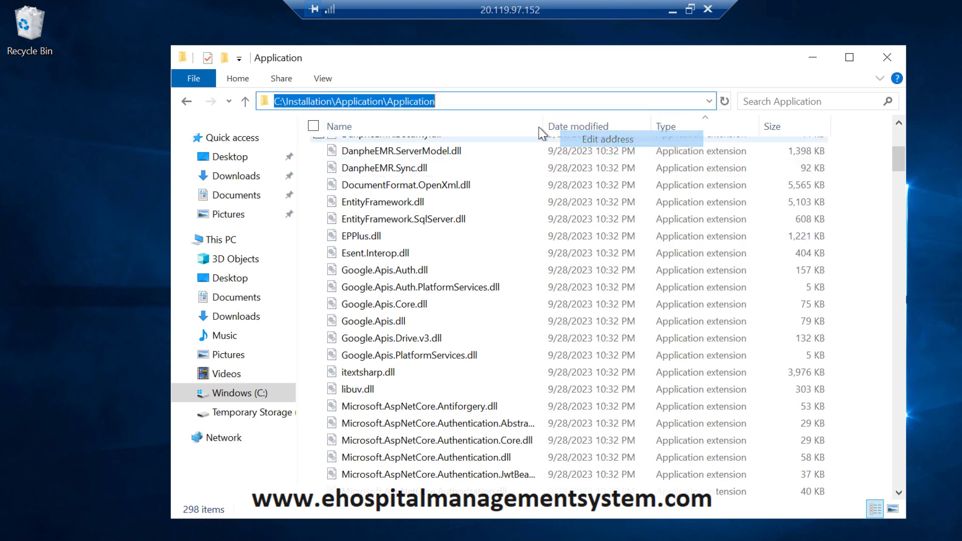
right_click(391, 101)
click(257, 146)
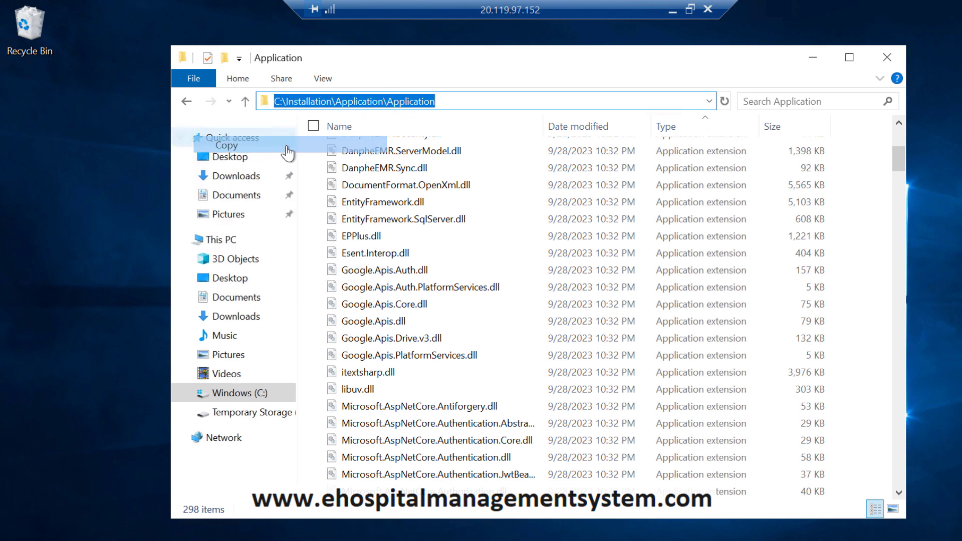
click(886, 57)
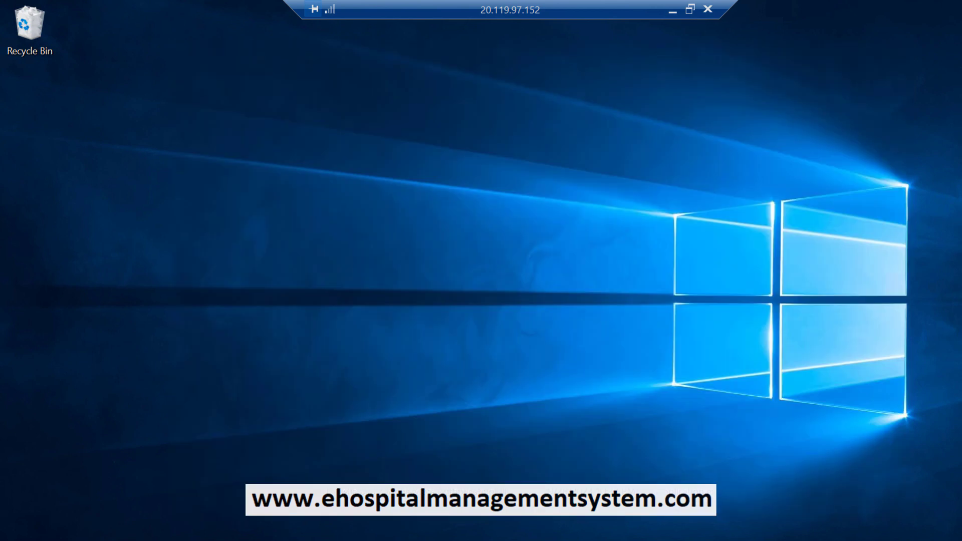
Step: Launch IIS Manager from a Start search for 'inet' and maximize it
key(super)
text(i)
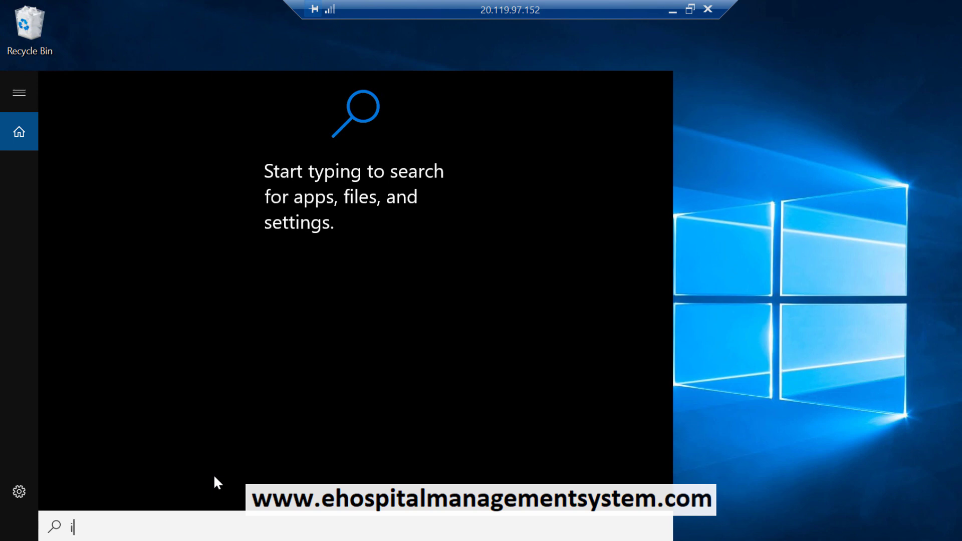
text(net)
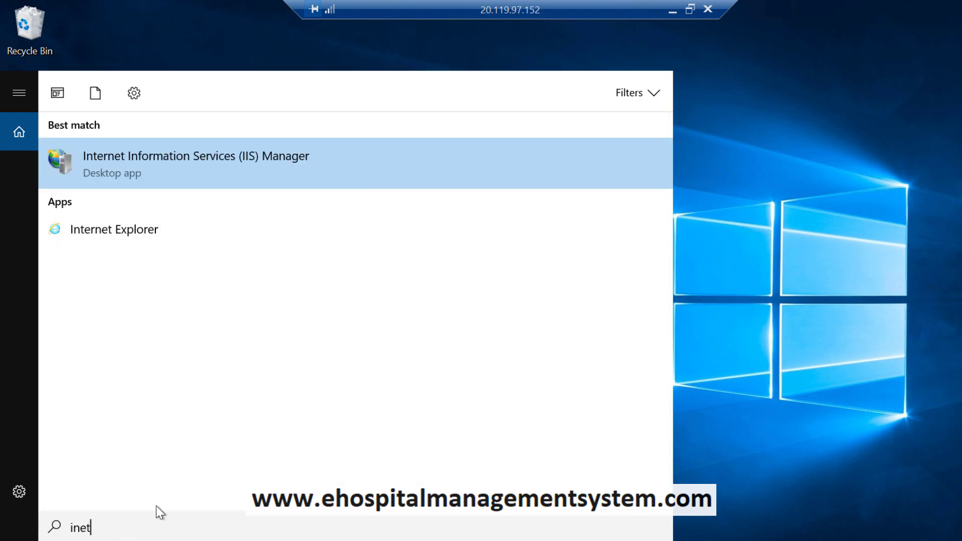
click(179, 175)
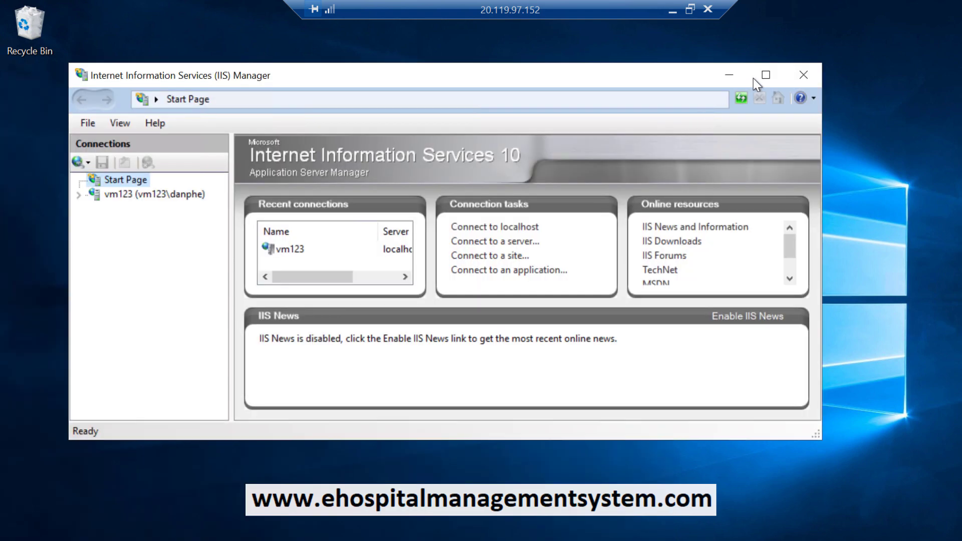
click(763, 83)
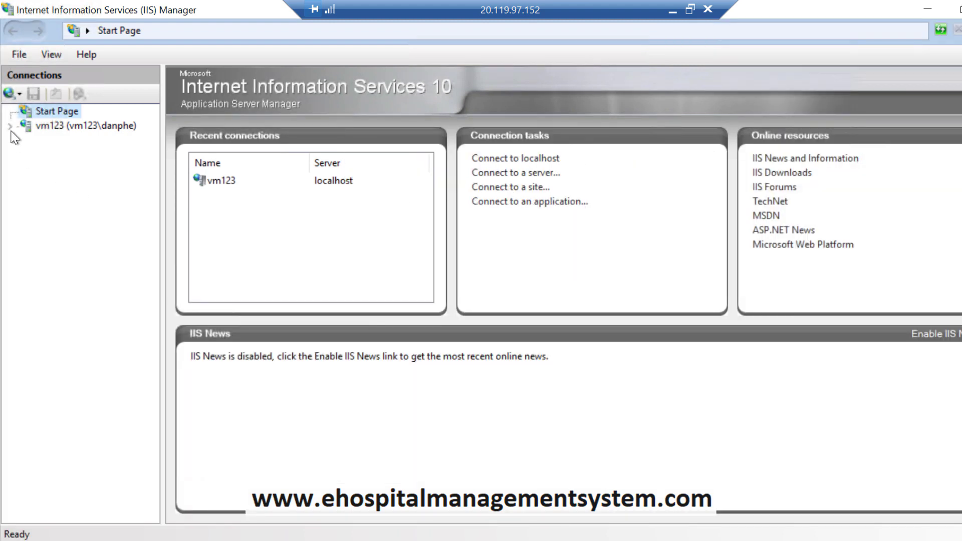
Step: Remove the Default Web Site from server vm123's Sites and confirm
click(25, 125)
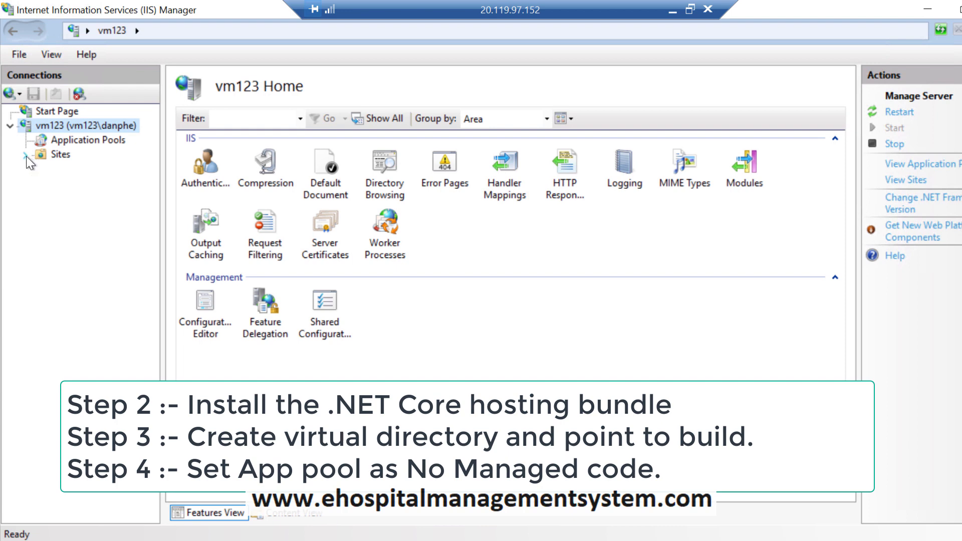
click(27, 155)
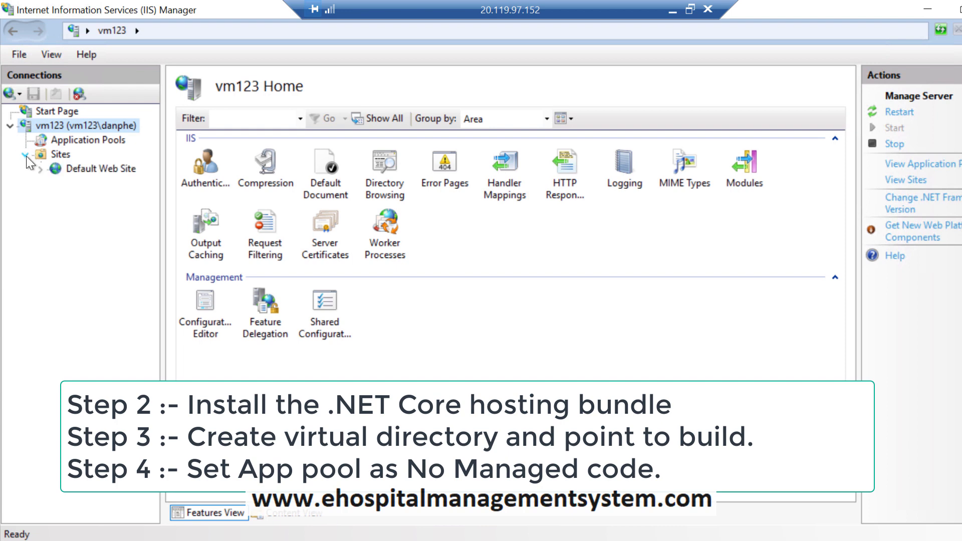
right_click(86, 170)
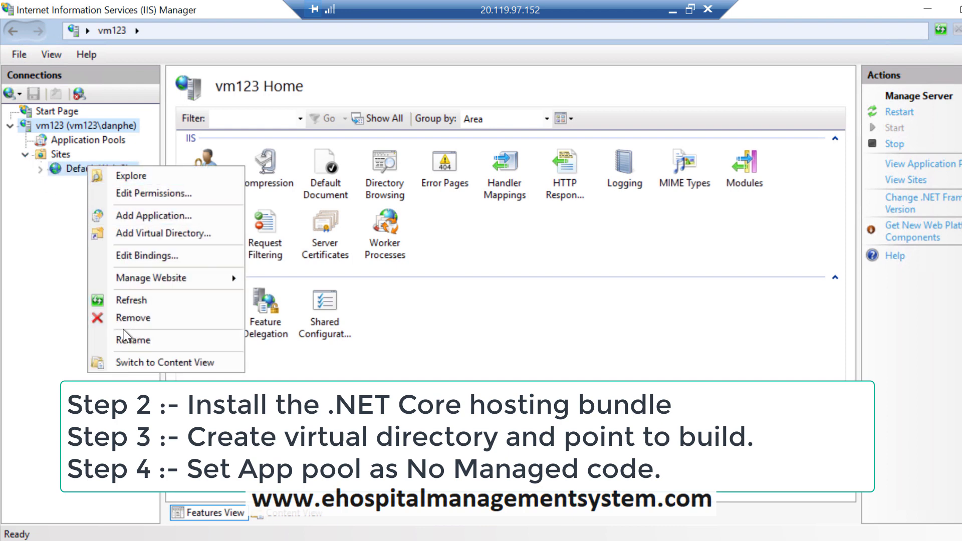
click(131, 318)
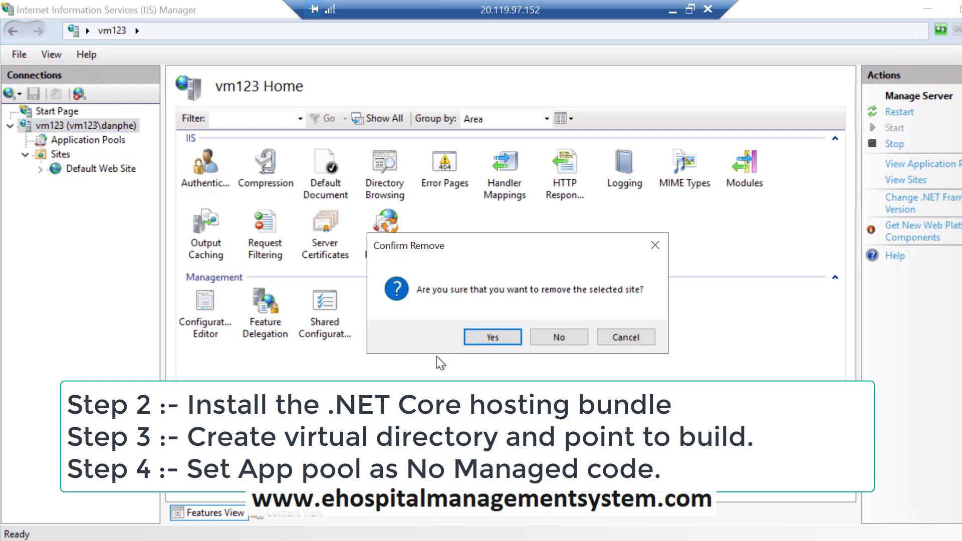
click(494, 338)
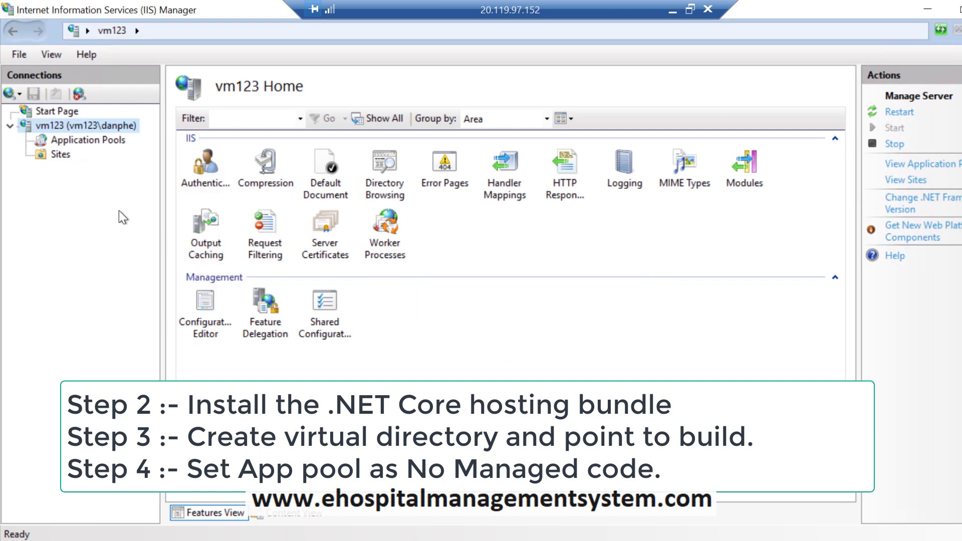
right_click(64, 159)
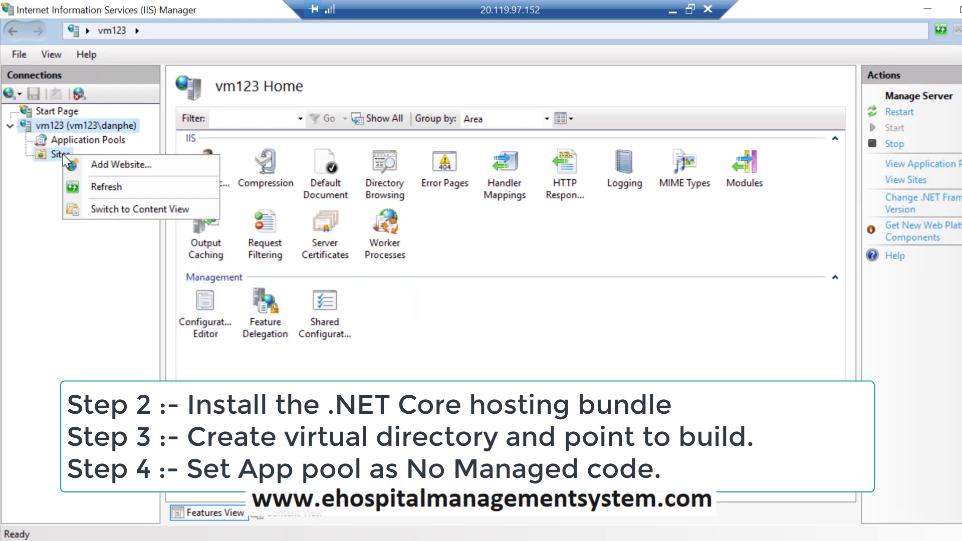
Step: Create website 'DanpheApp' with physical path C:\Installation\Application\Application and its DanpheApp pool
click(103, 163)
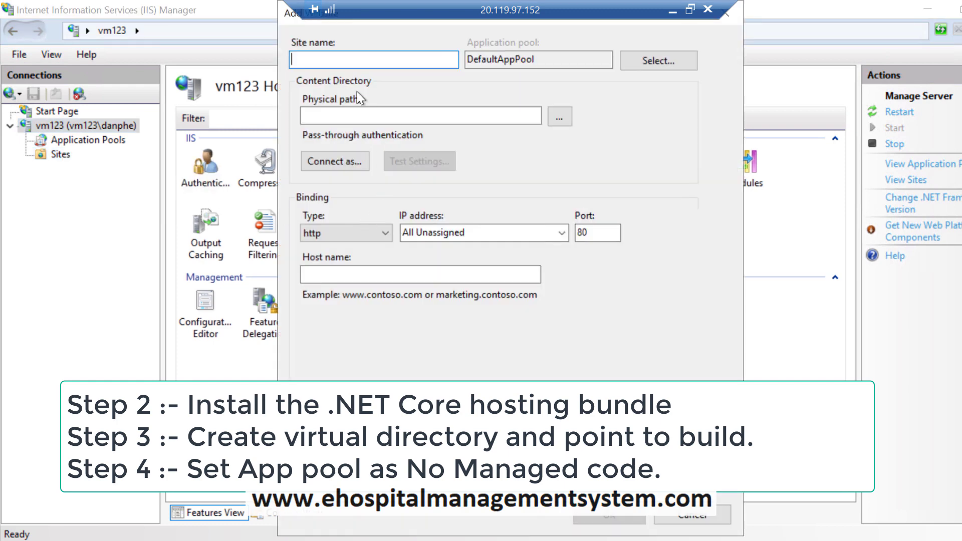
text(Danp)
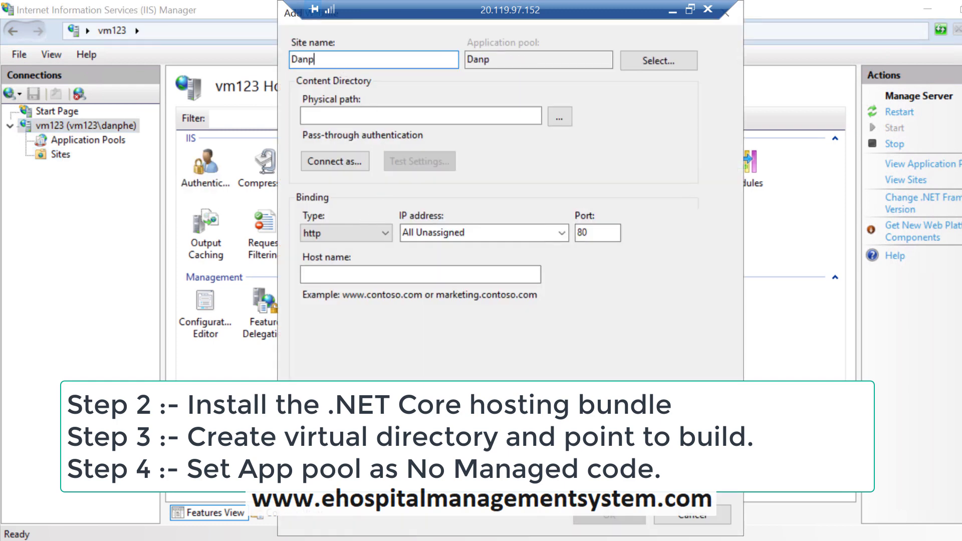
text(heApp)
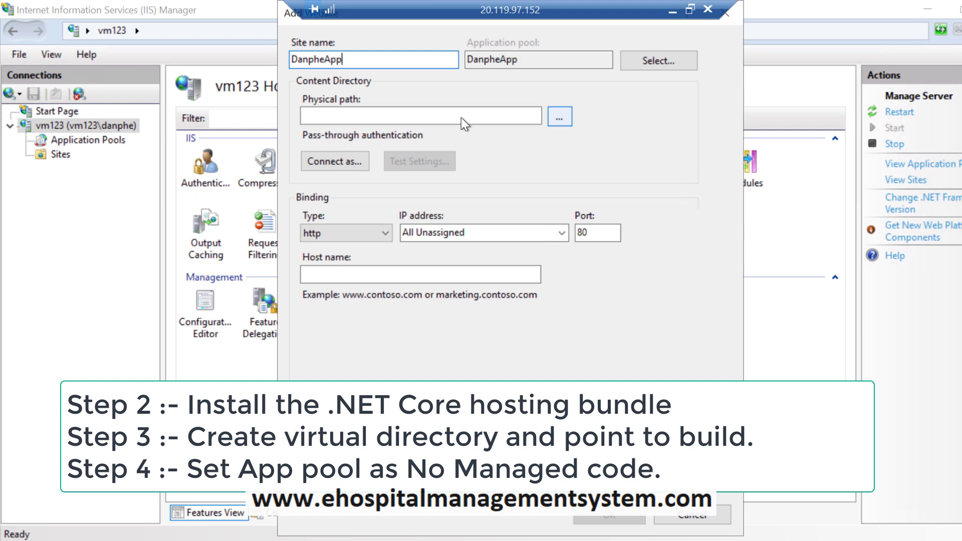
click(445, 115)
key(ctrl+v)
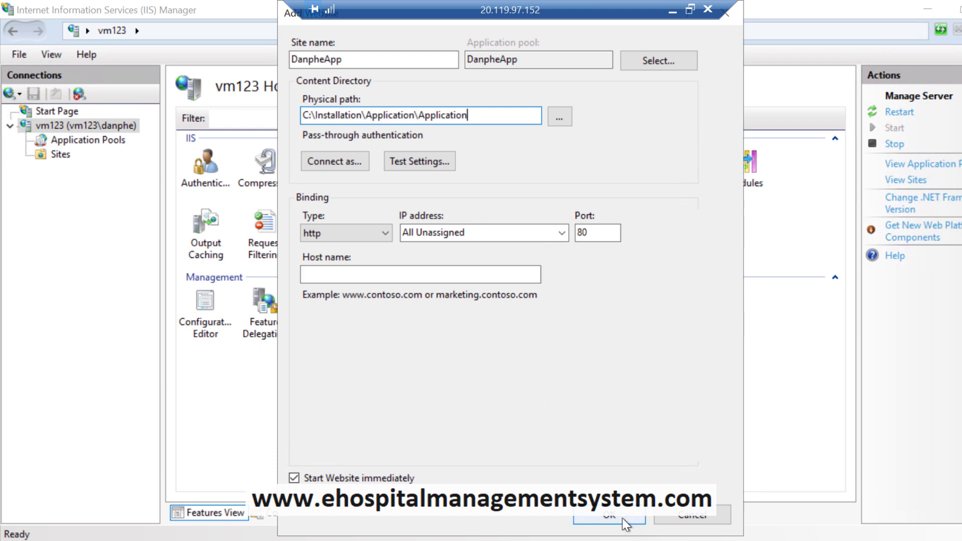
click(356, 58)
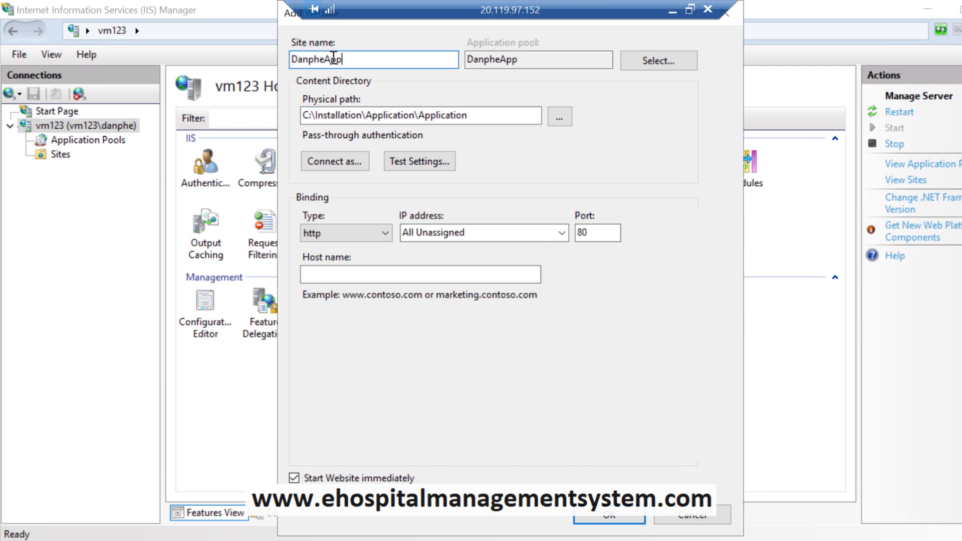
drag(334, 58, 273, 61)
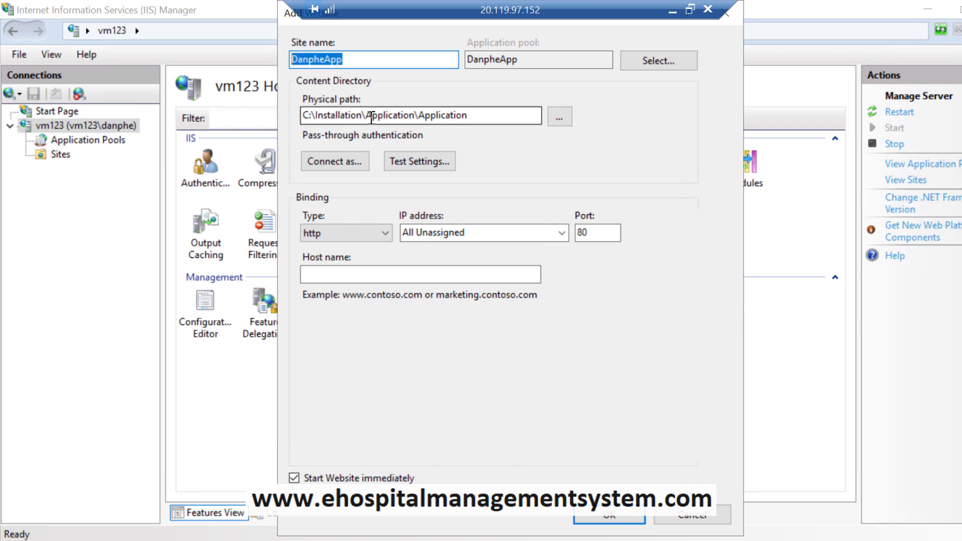
double_click(507, 59)
click(507, 59)
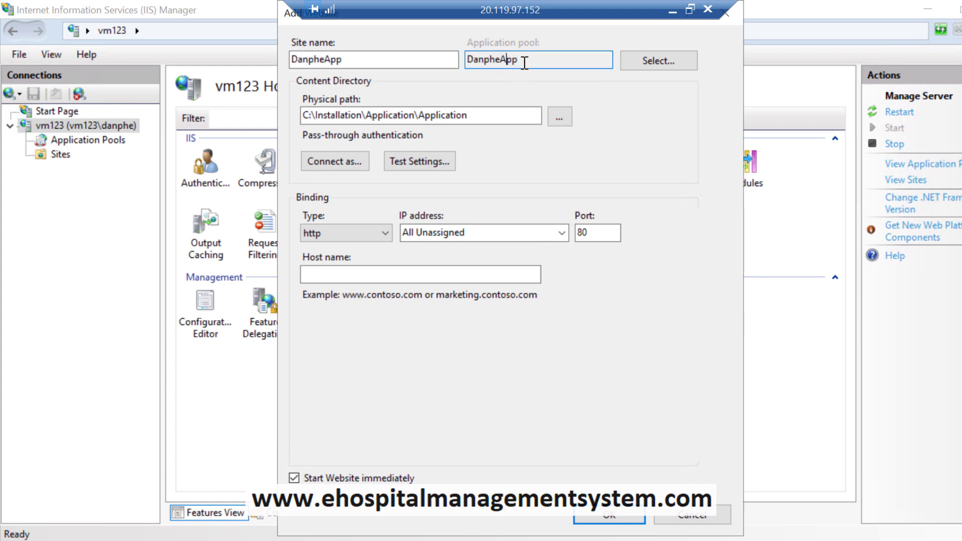
drag(524, 59, 458, 59)
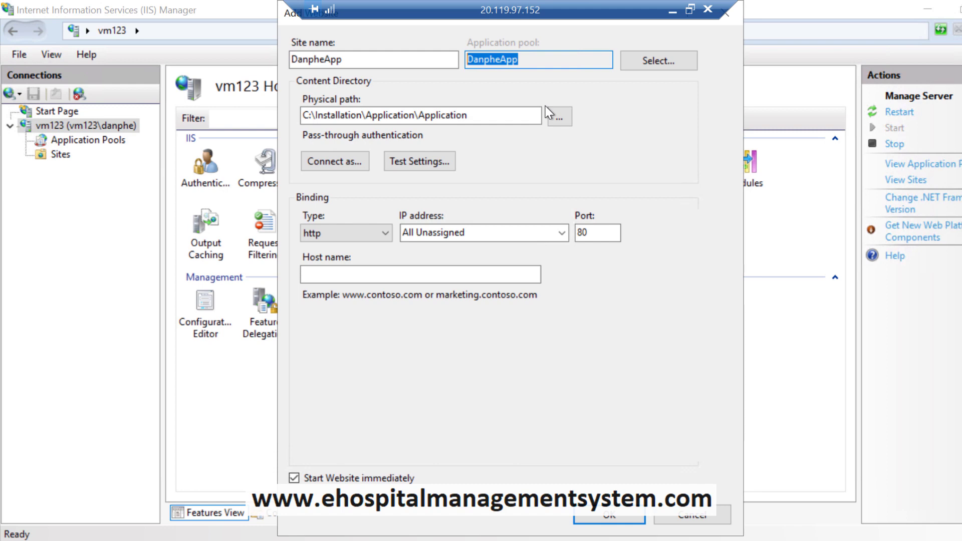
click(601, 520)
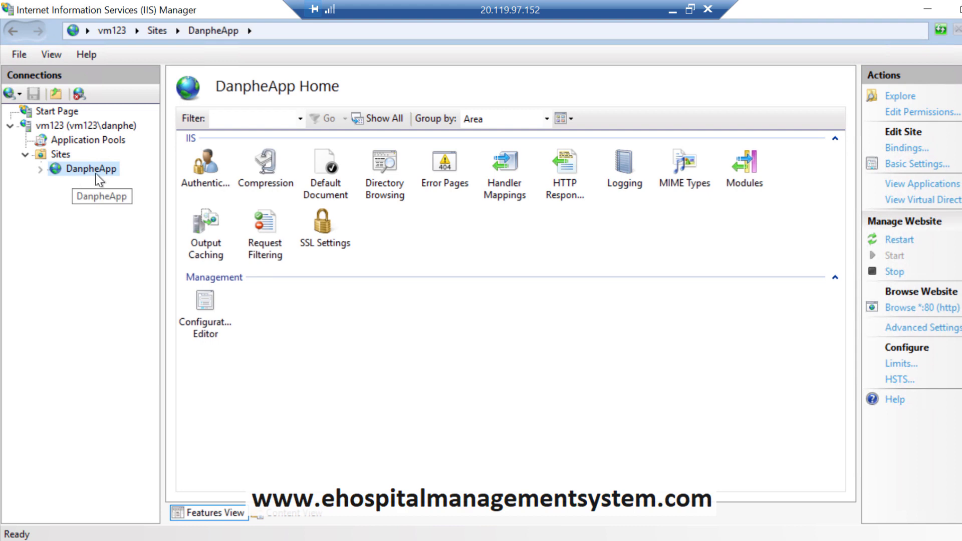
Step: Delete DefaultAppPool from the Application Pools list
click(105, 141)
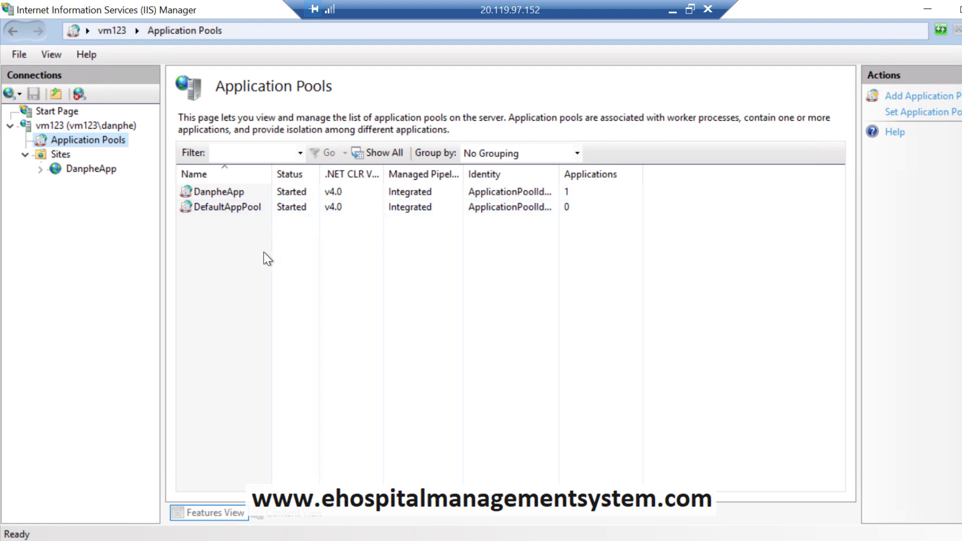
click(227, 207)
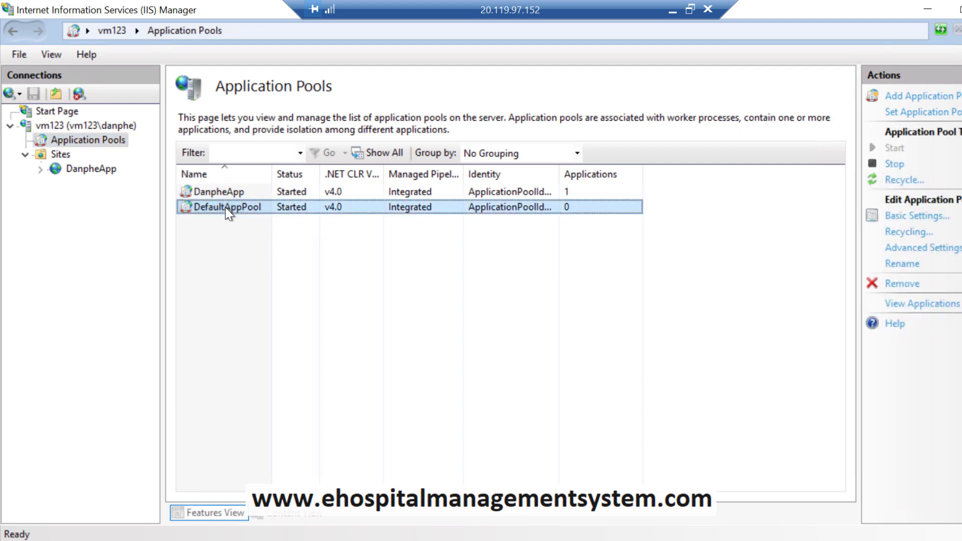
right_click(226, 208)
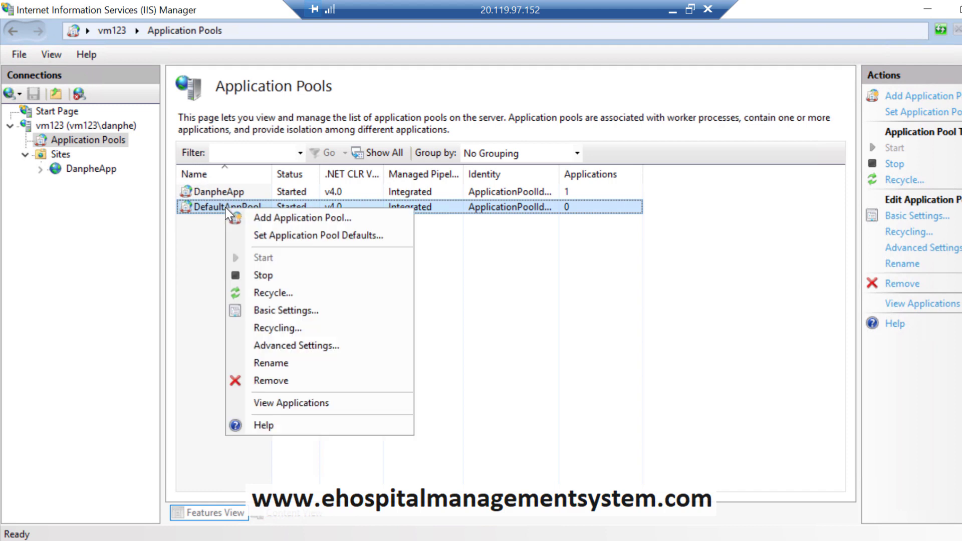
click(271, 381)
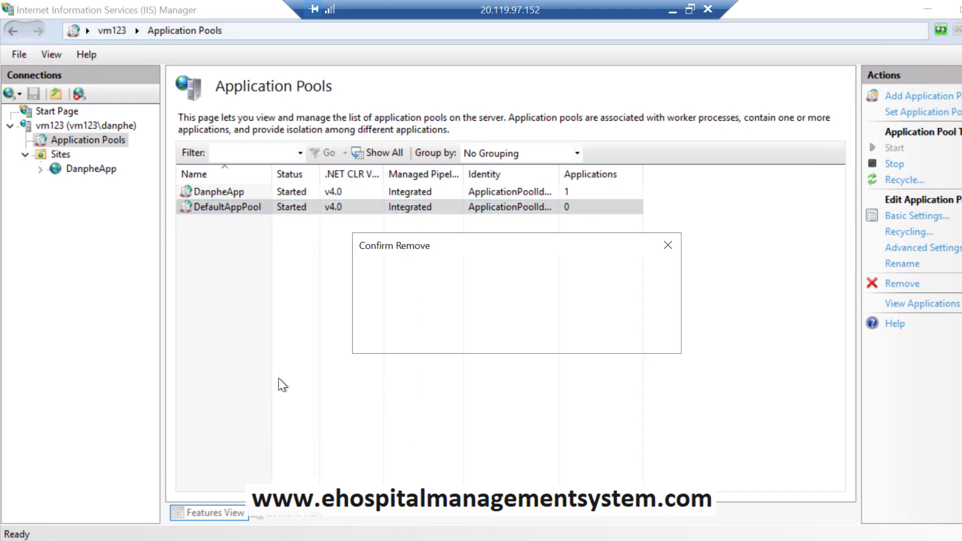
click(509, 337)
Step: Set the DanpheApp application pool's .NET CLR version to No Managed Code
click(235, 194)
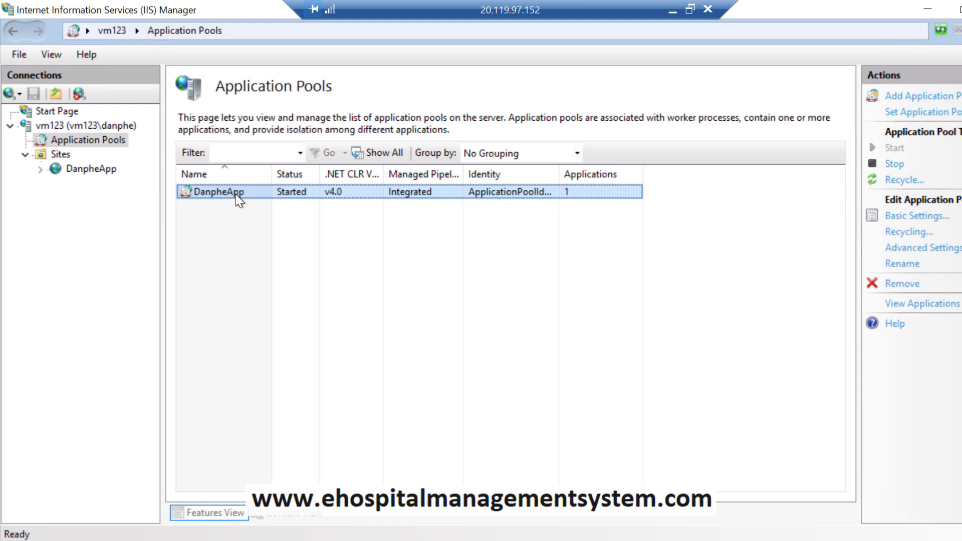
double_click(236, 196)
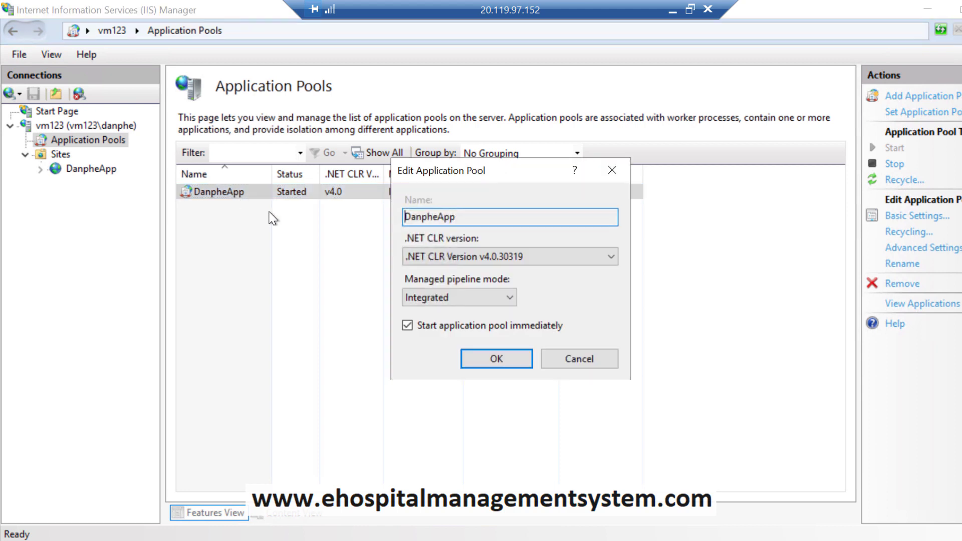
click(540, 262)
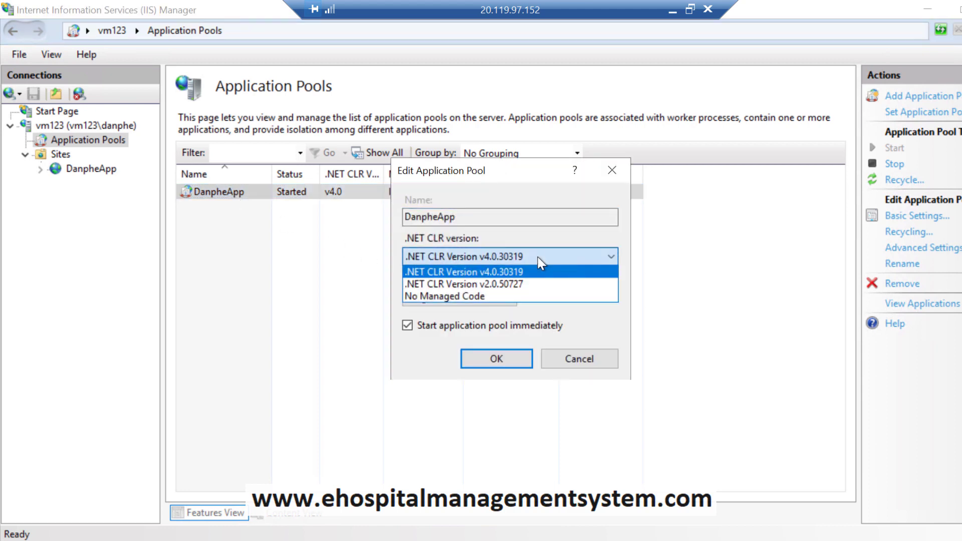
click(463, 296)
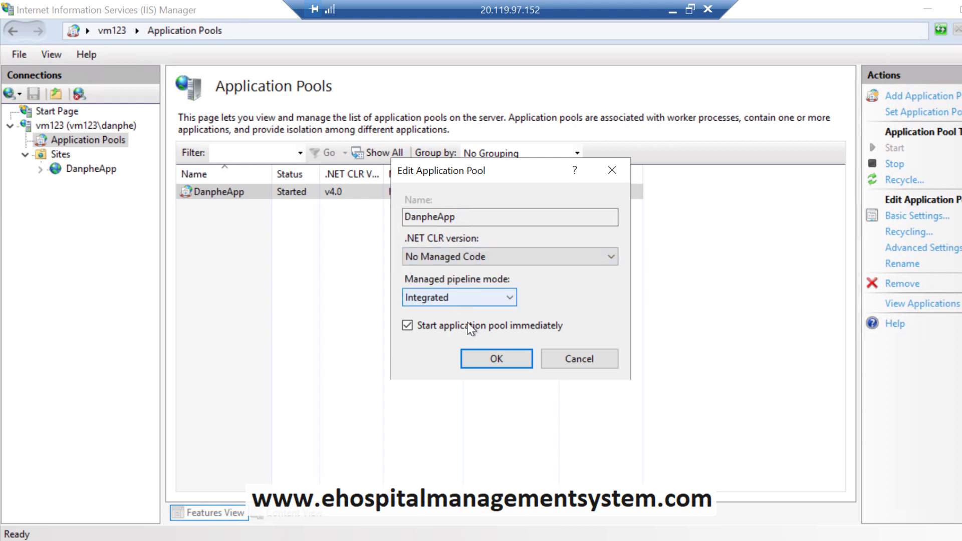
click(480, 357)
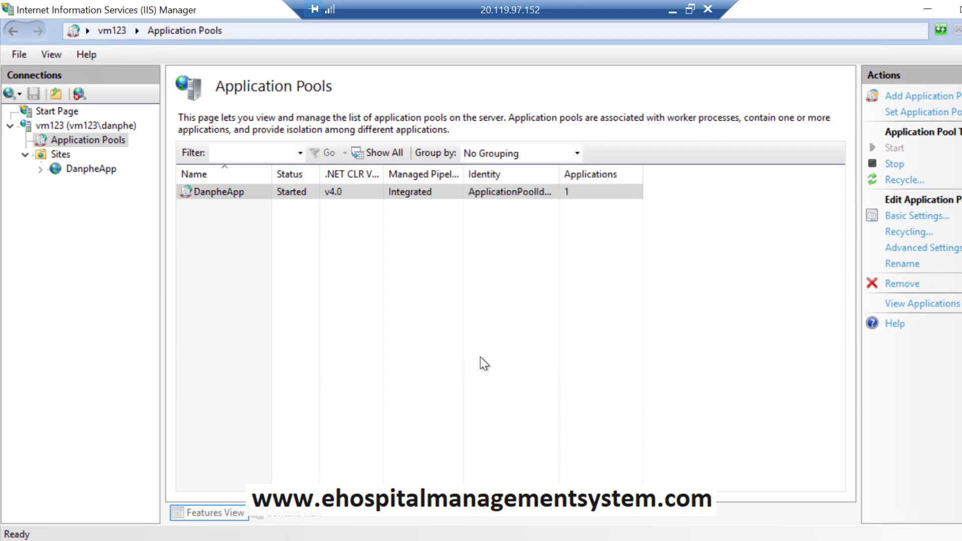
click(107, 170)
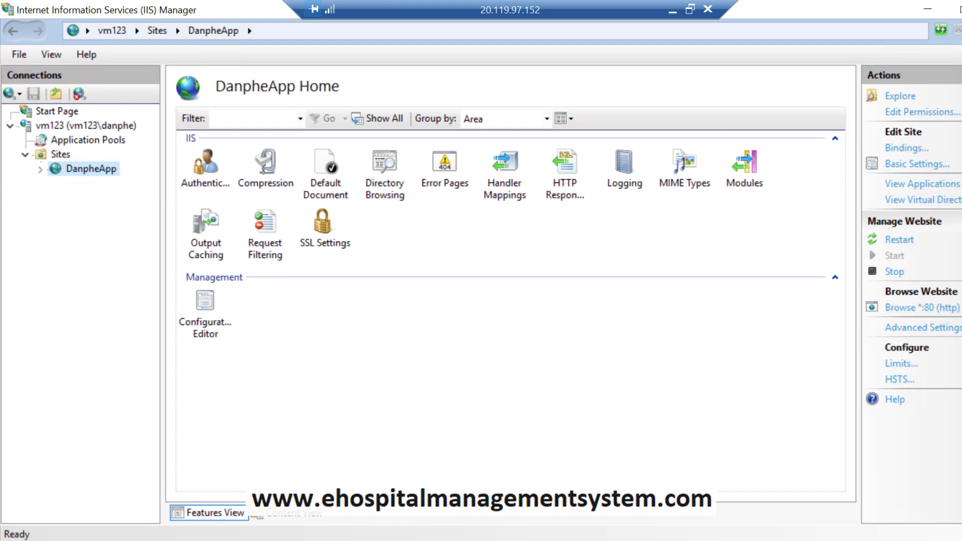
Step: Launch Microsoft Edge and load localhost, which returns HTTP Error 500.19
click(99, 535)
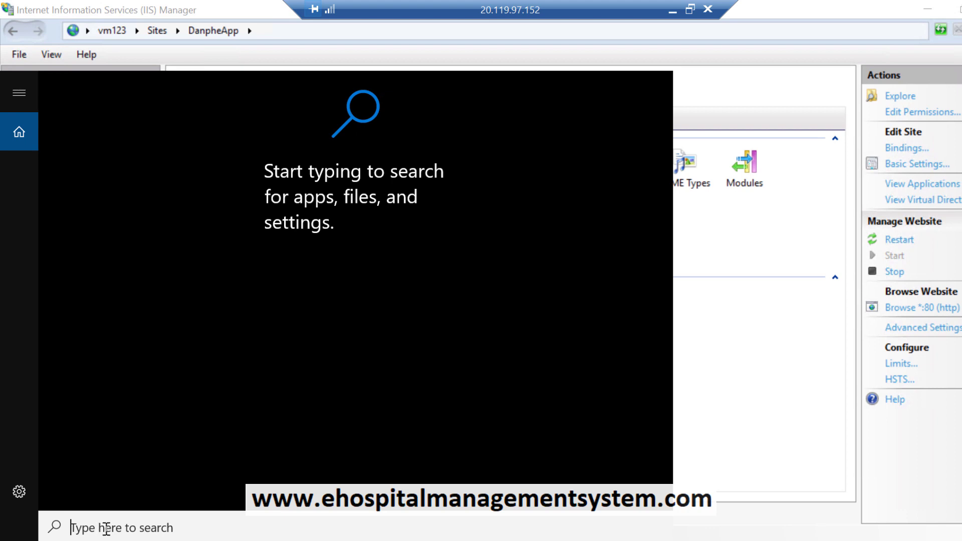
text(edge)
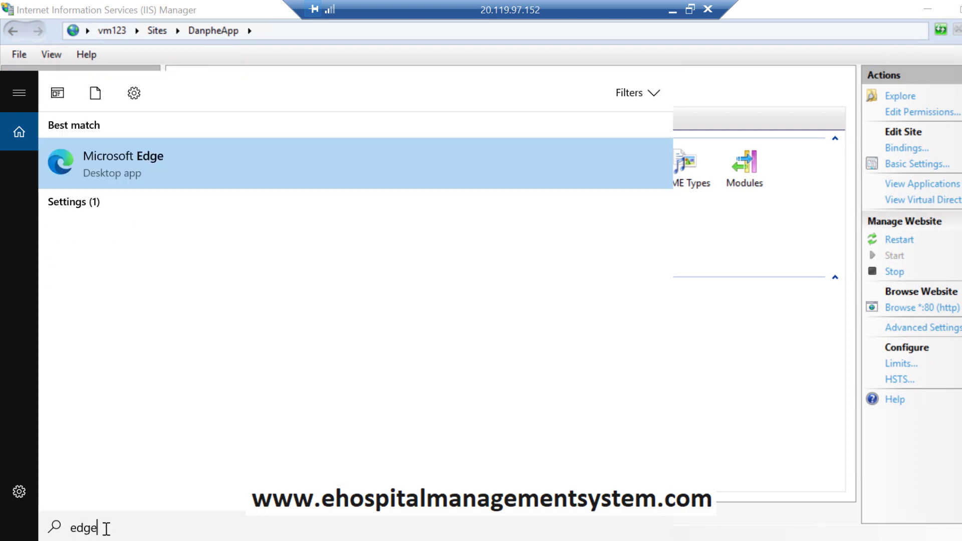
key(Return)
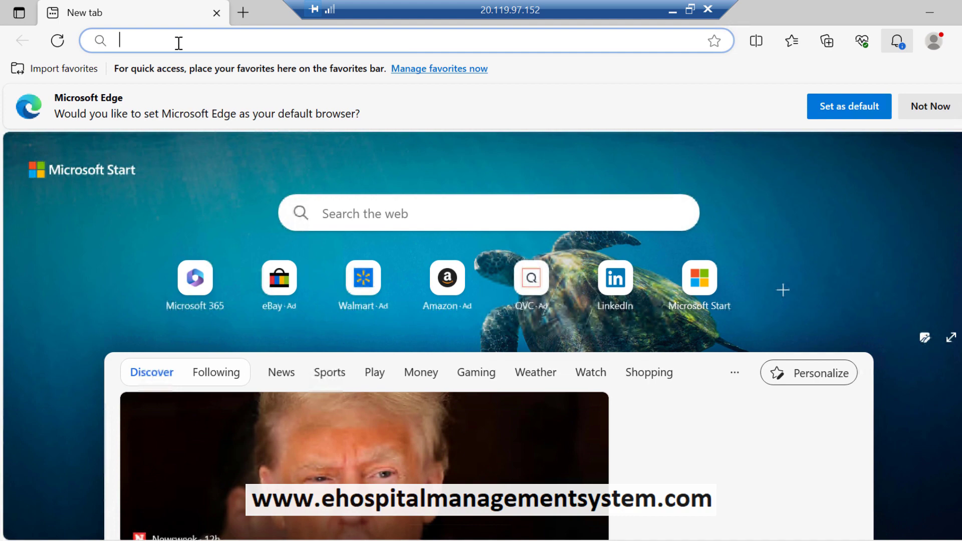
text(local)
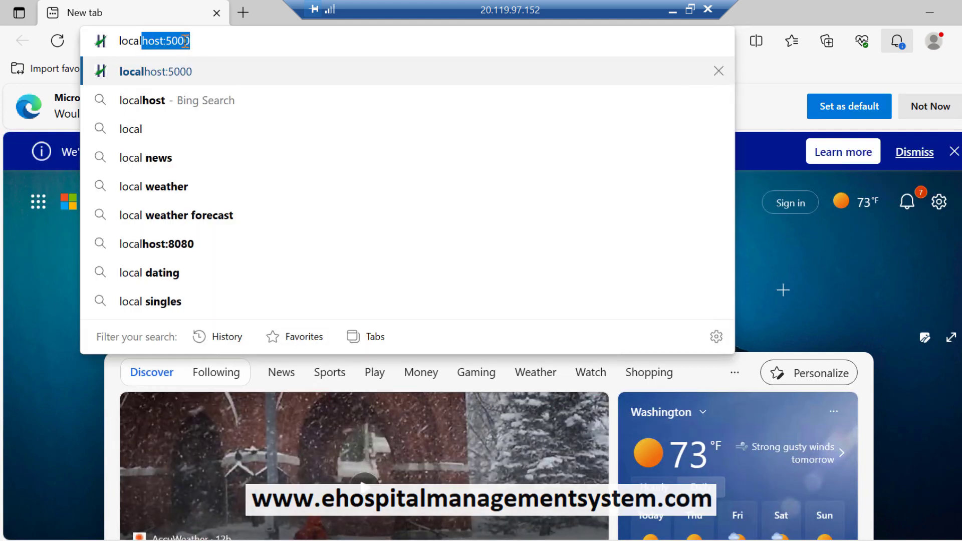
text(host:)
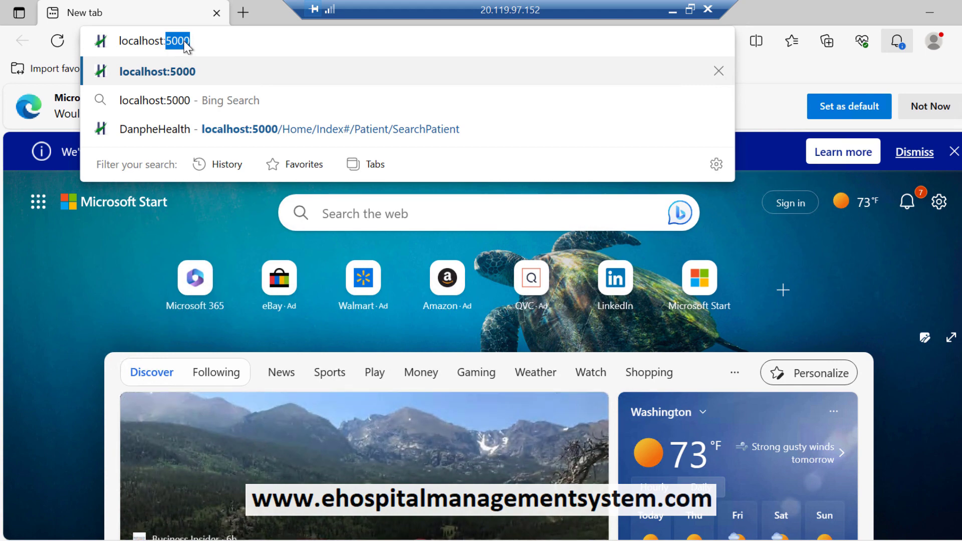
key(BackSpace)
key(BackSpace)
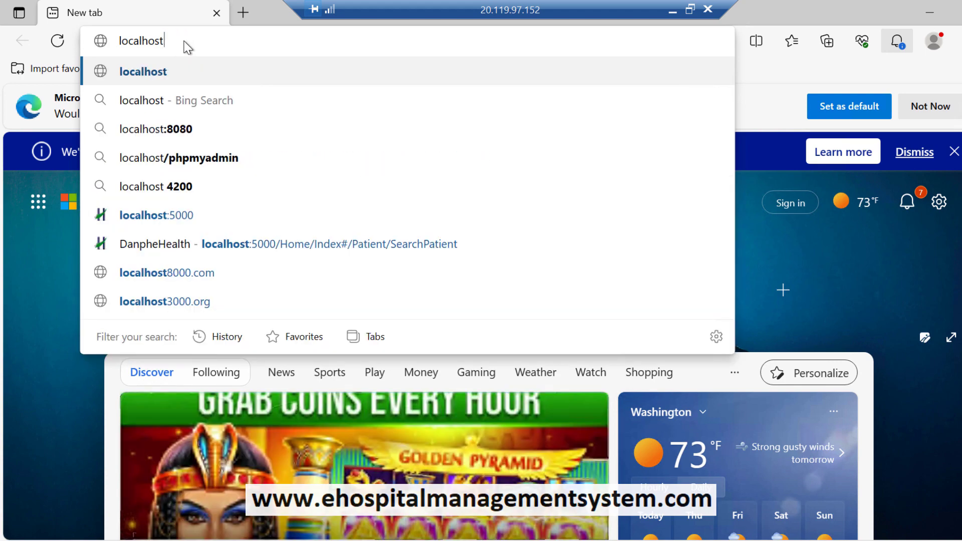
click(165, 73)
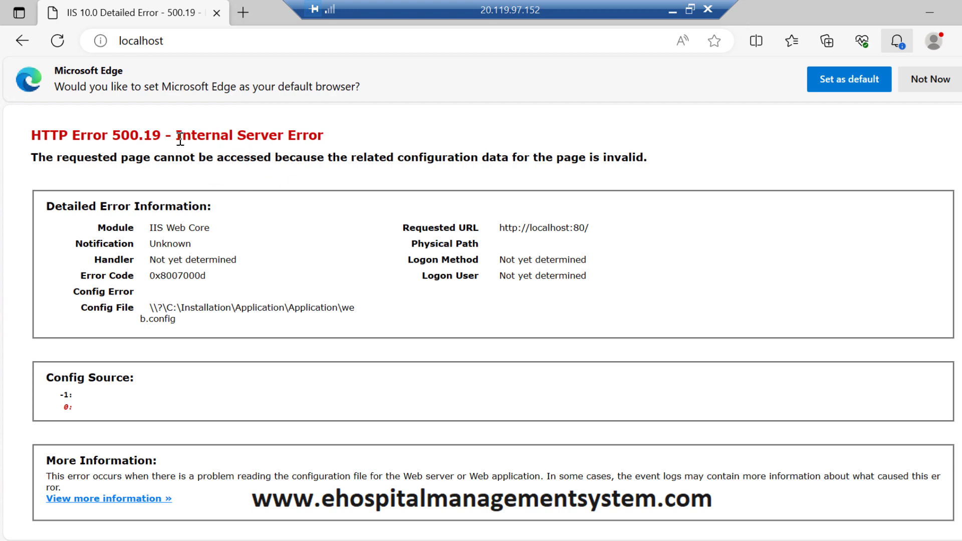
Step: Review the 500.19 error's Handler details, then open File Explorer on Windows (C:)
drag(176, 136, 333, 139)
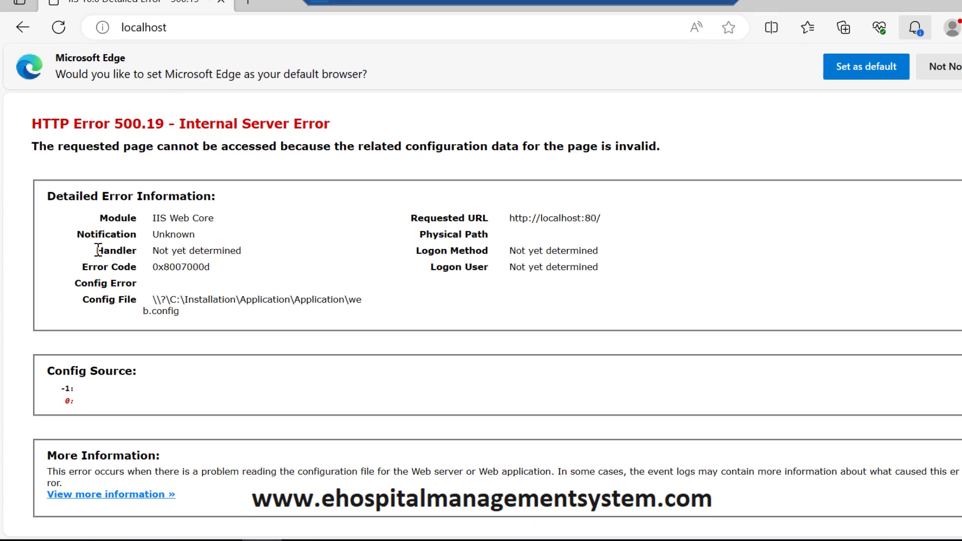
drag(98, 250, 253, 254)
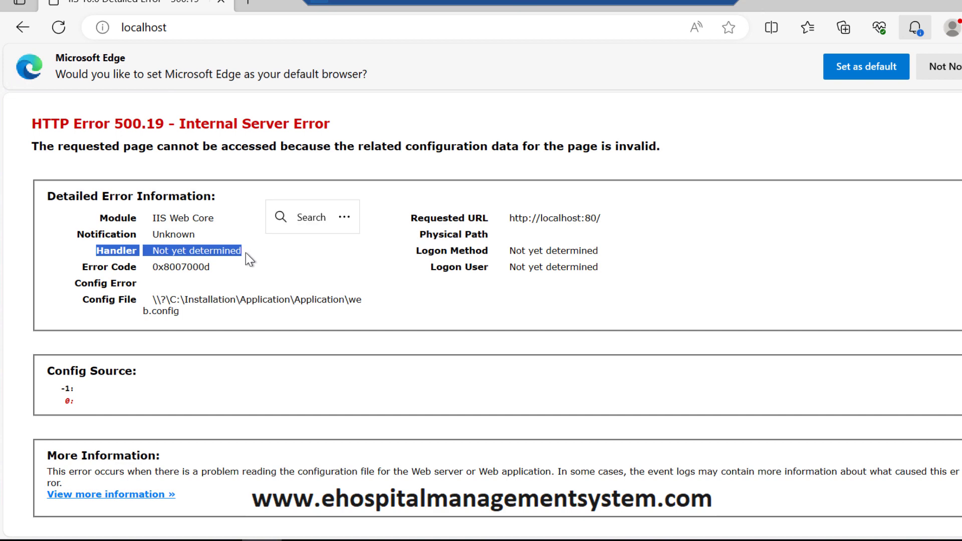
click(147, 253)
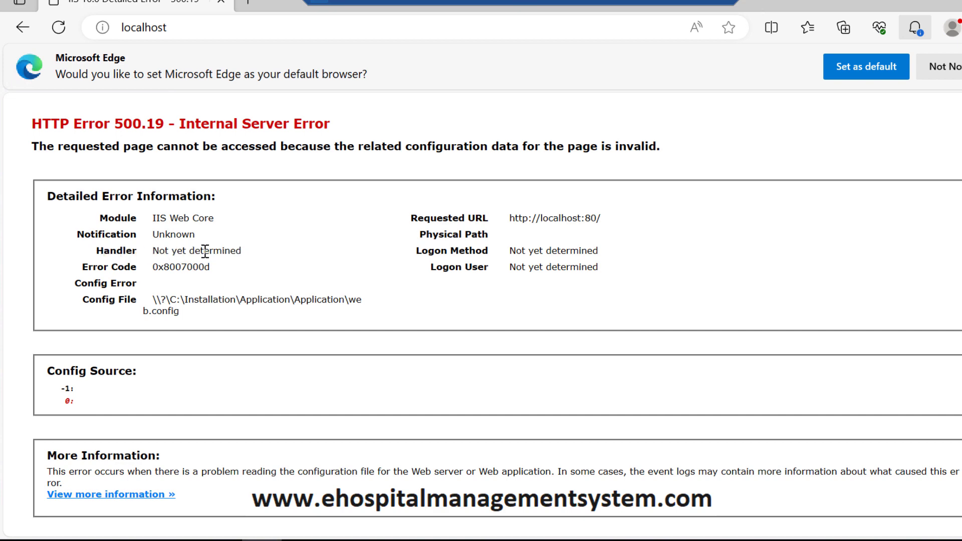
drag(104, 251, 235, 254)
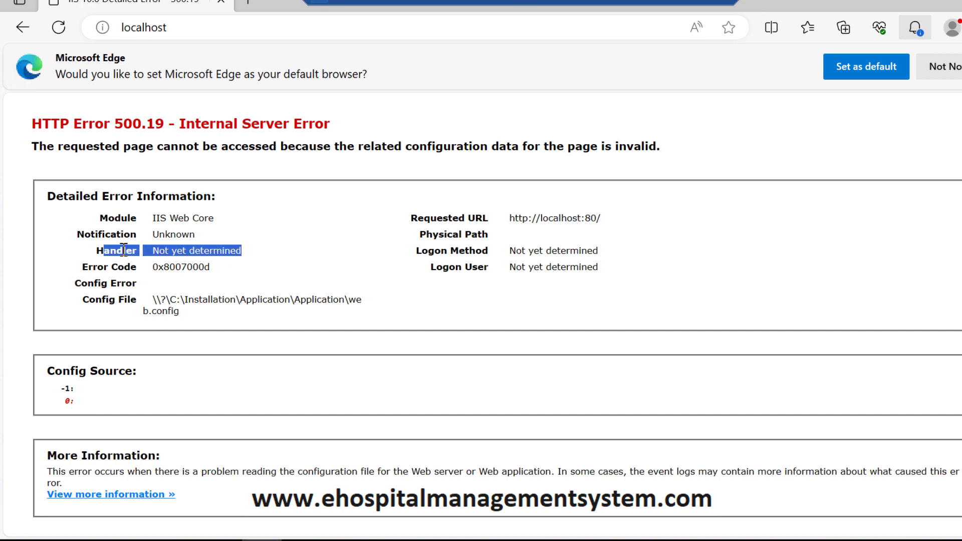
click(99, 250)
drag(96, 250, 259, 250)
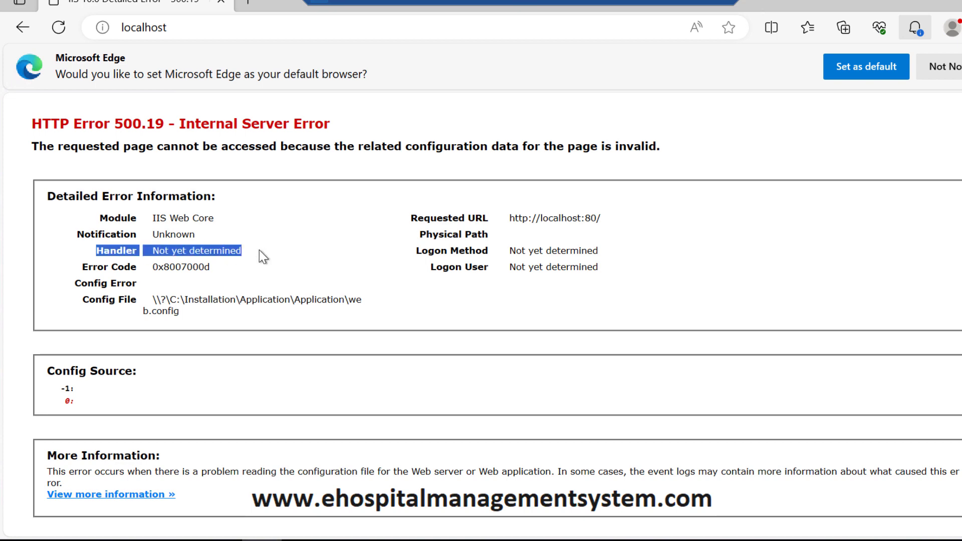
click(303, 269)
click(181, 540)
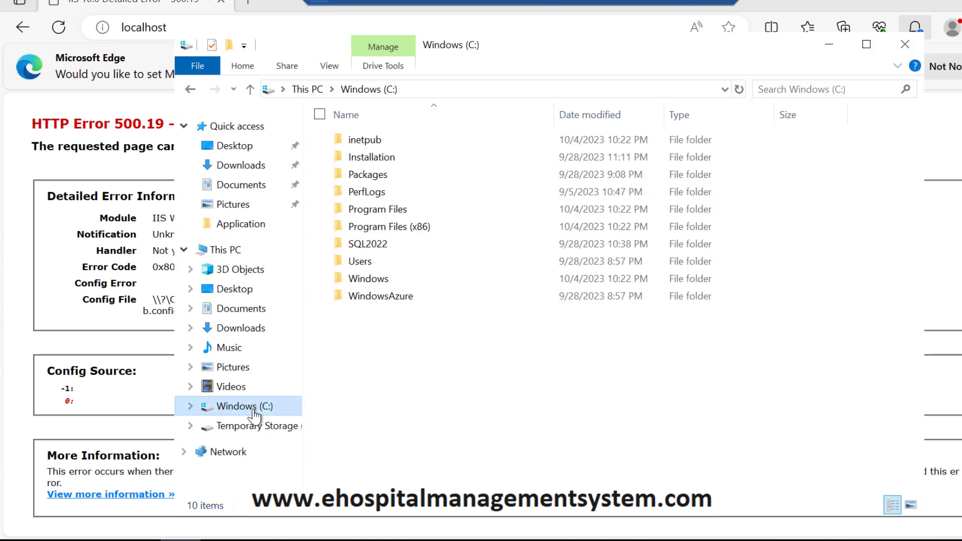
Step: Open Installation\Setups\Setups and run the dotnet-hosting-2.2.3-win installer
double_click(371, 157)
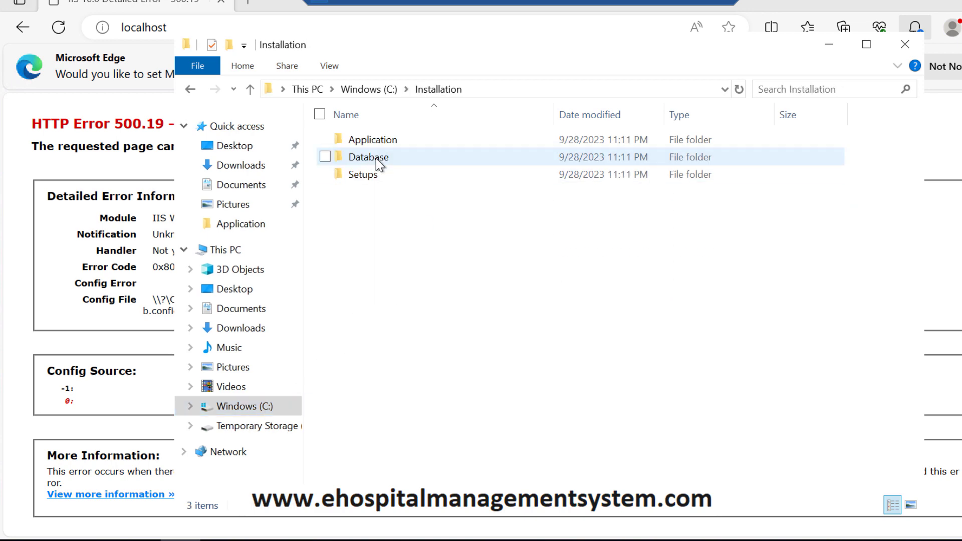
double_click(360, 175)
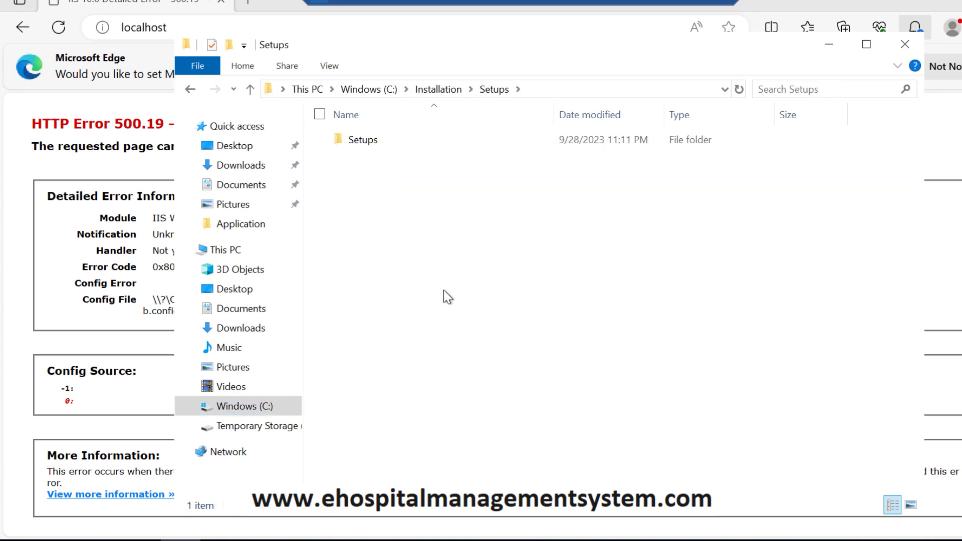
double_click(363, 149)
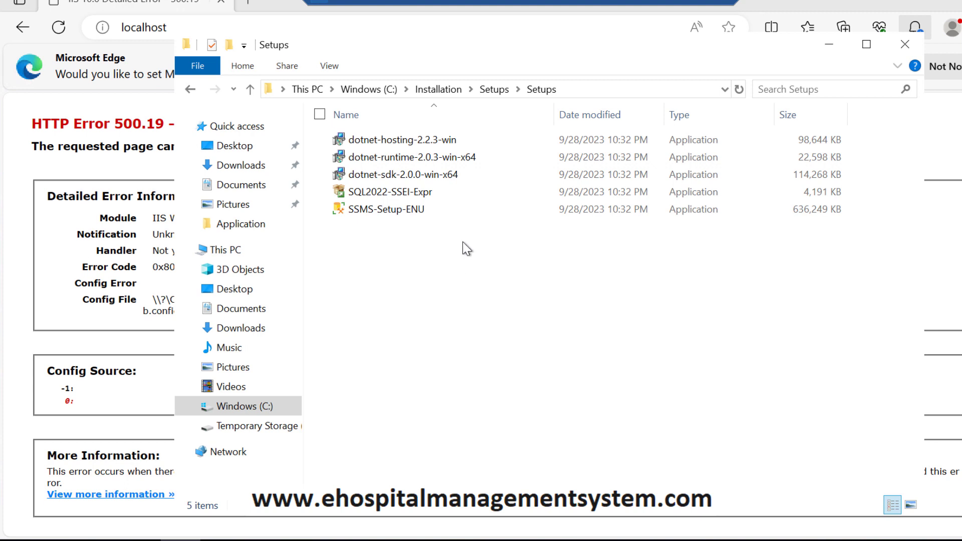
mouse_move(441, 143)
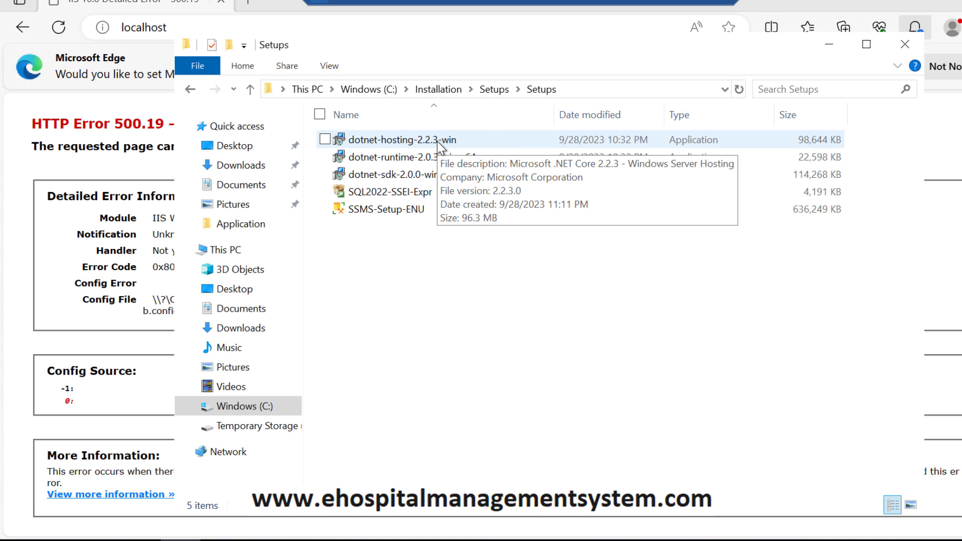
double_click(438, 143)
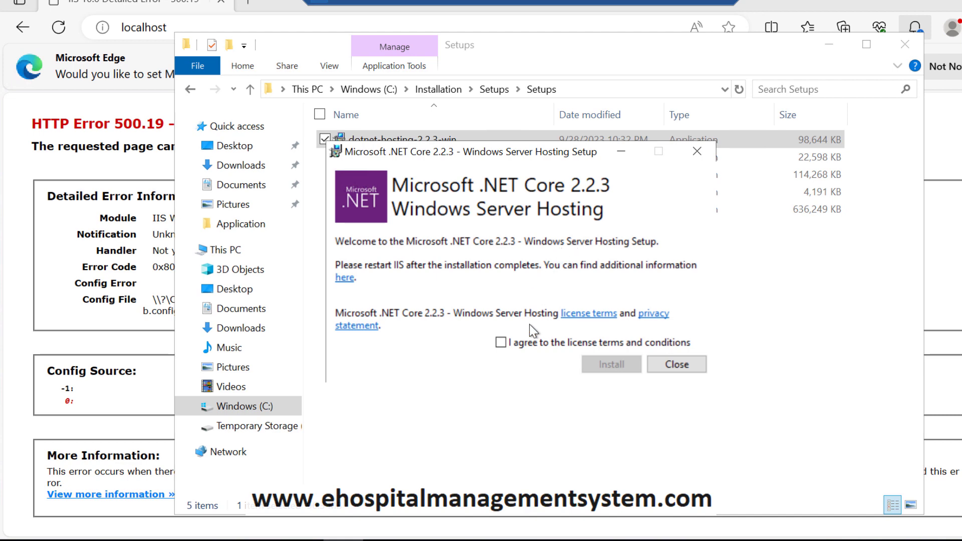
Step: Accept the license, install the .NET Core 2.2.3 hosting bundle, and close setup when finished
click(501, 342)
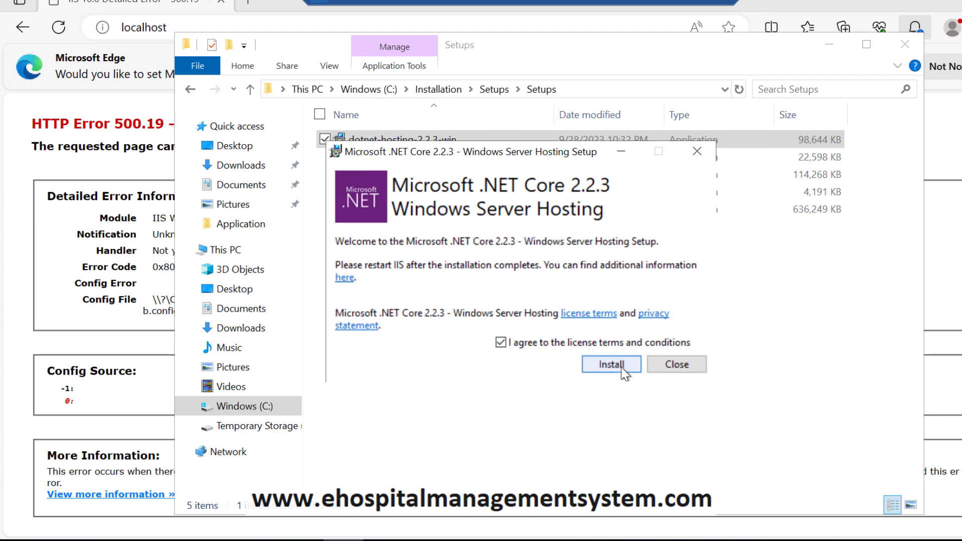
click(621, 367)
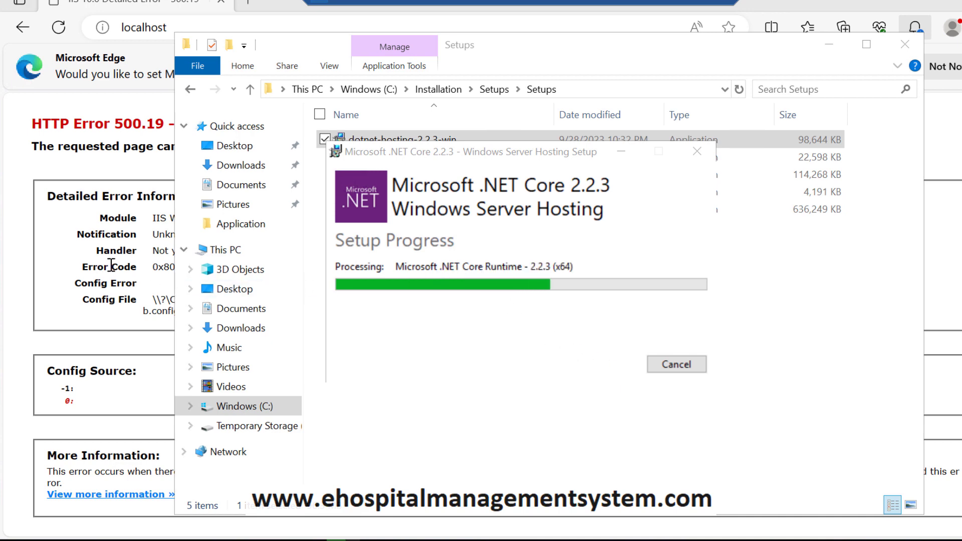
click(147, 271)
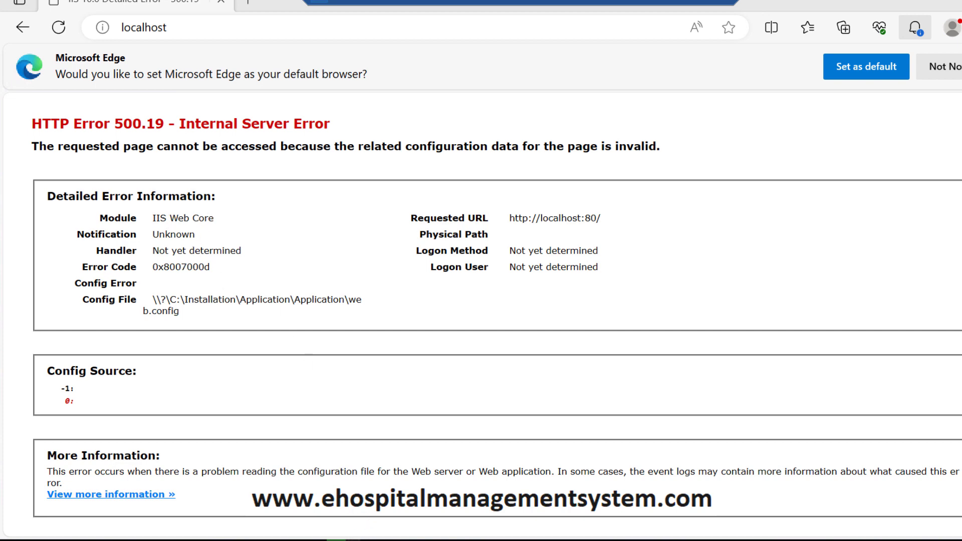
click(359, 535)
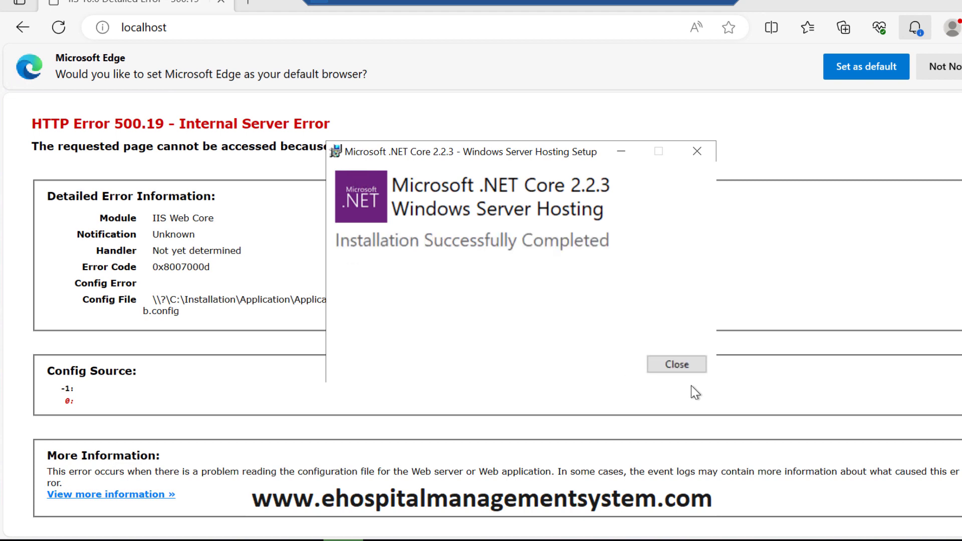
click(696, 366)
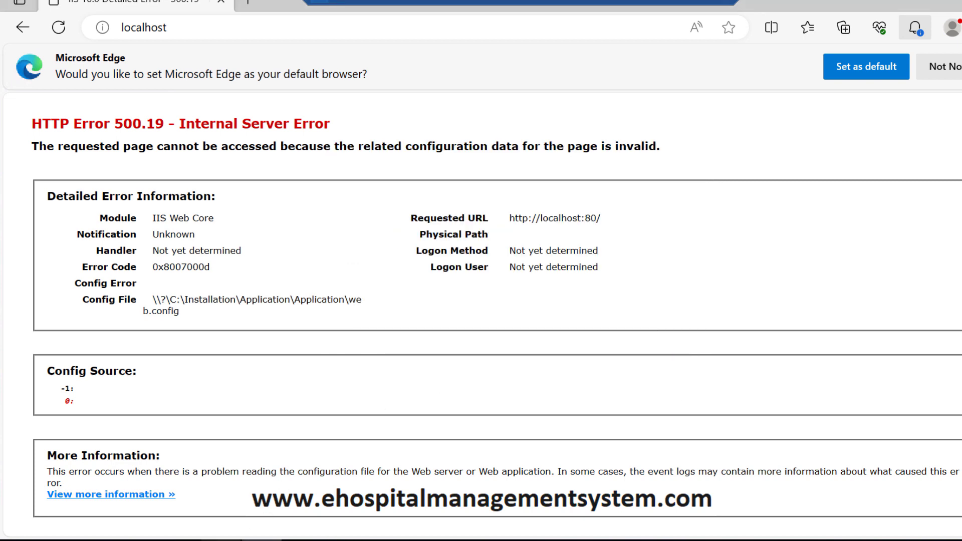
Step: Restart, stop and start the DanpheApp site in IIS Manager
click(221, 540)
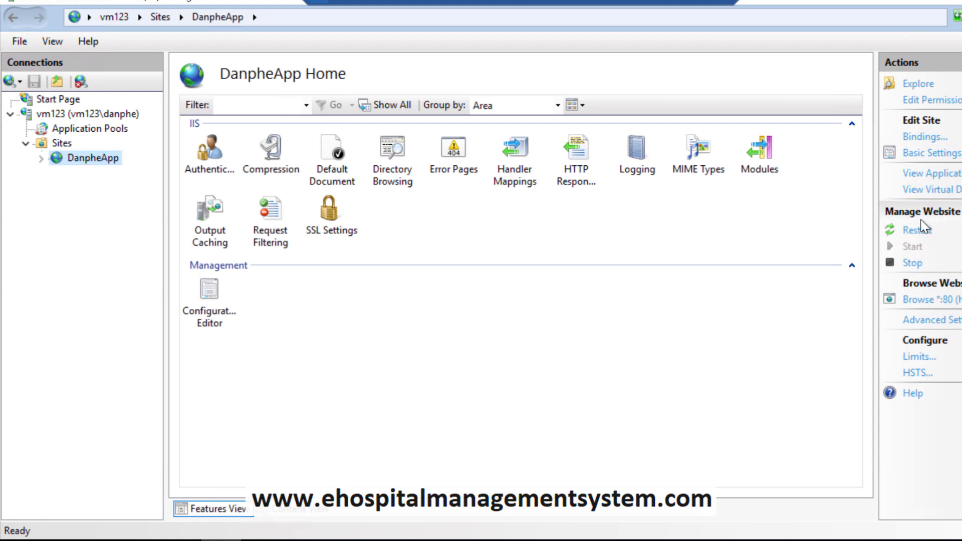
click(919, 232)
click(913, 264)
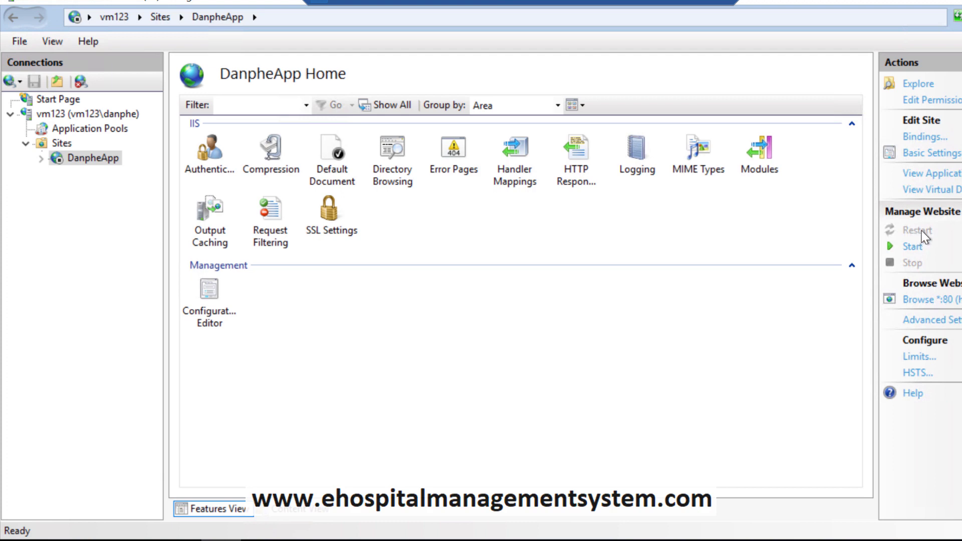
click(911, 247)
drag(873, 253, 205, 196)
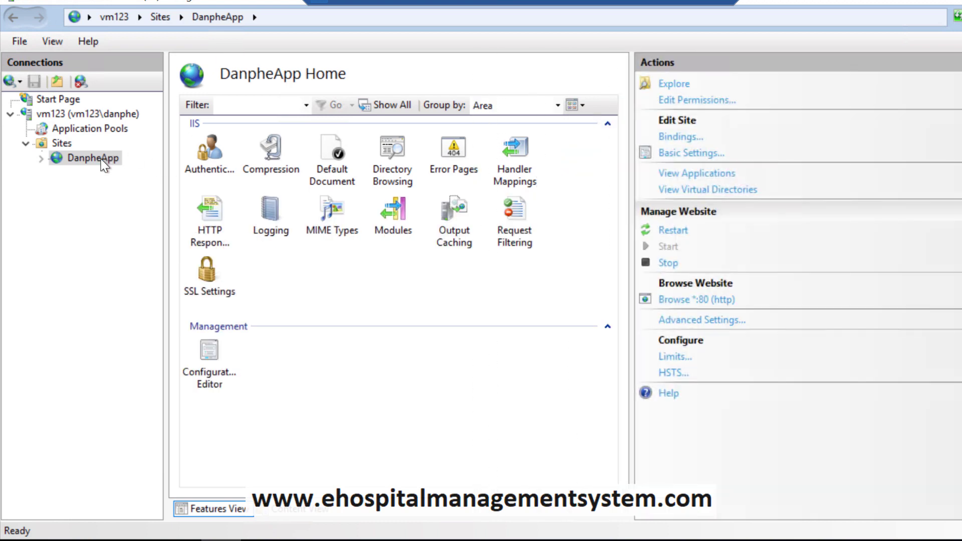
Step: Recycle the DanpheApp application pool
click(97, 127)
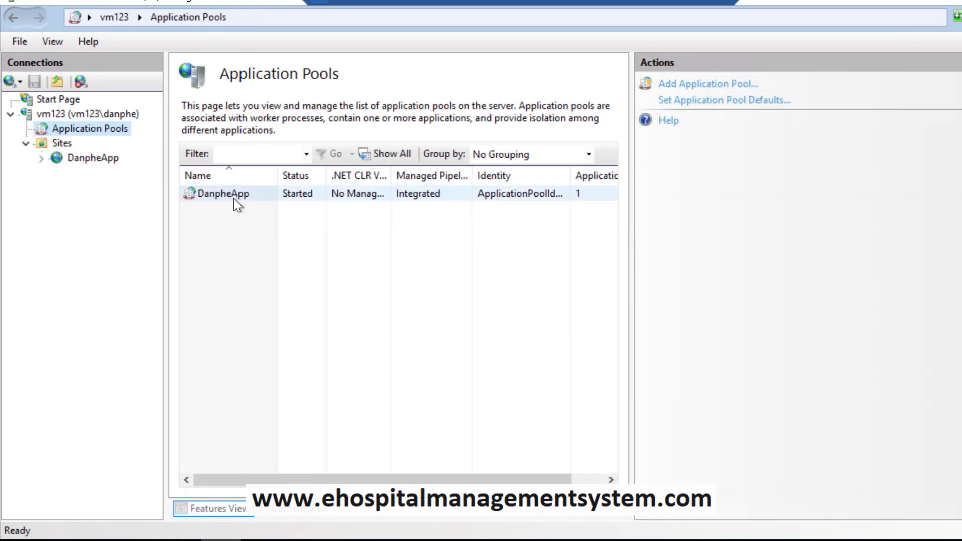
click(232, 195)
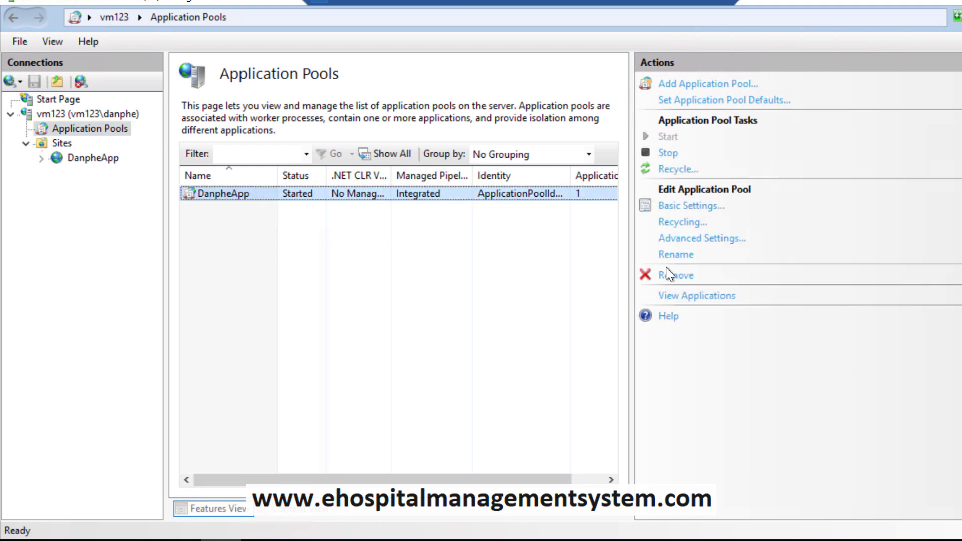
click(677, 170)
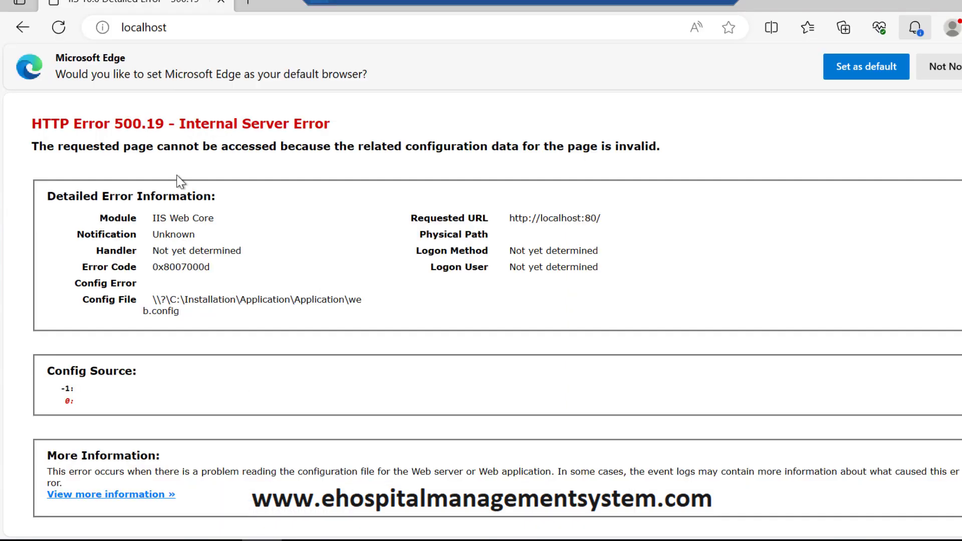
Step: Reload localhost, then view the DanpheApp pool's Basic Settings and cancel without changes
click(57, 36)
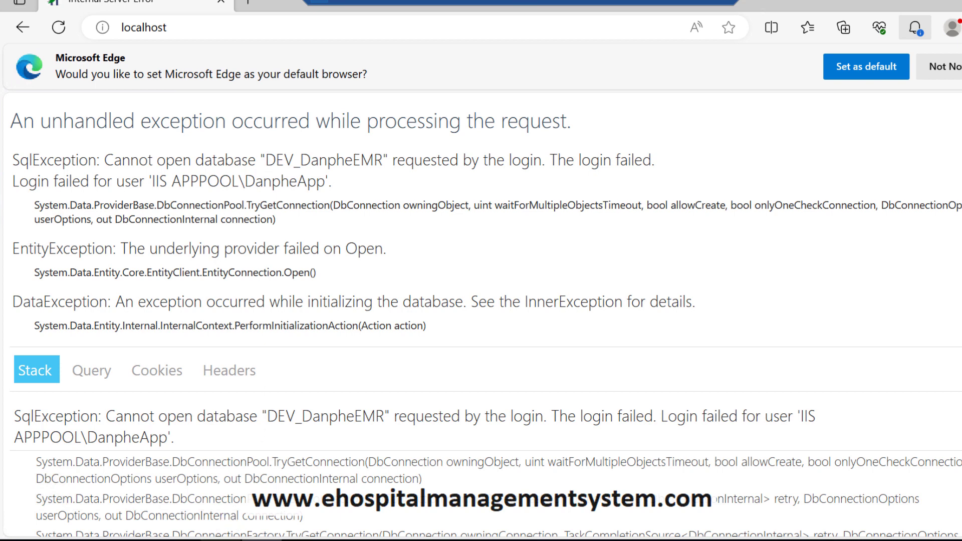
mouse_move(220, 540)
click(217, 508)
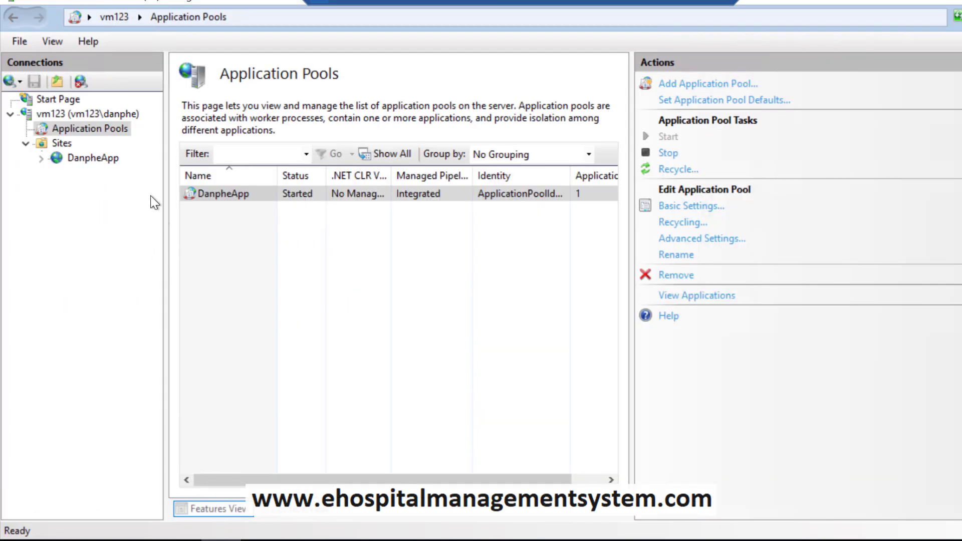
double_click(240, 196)
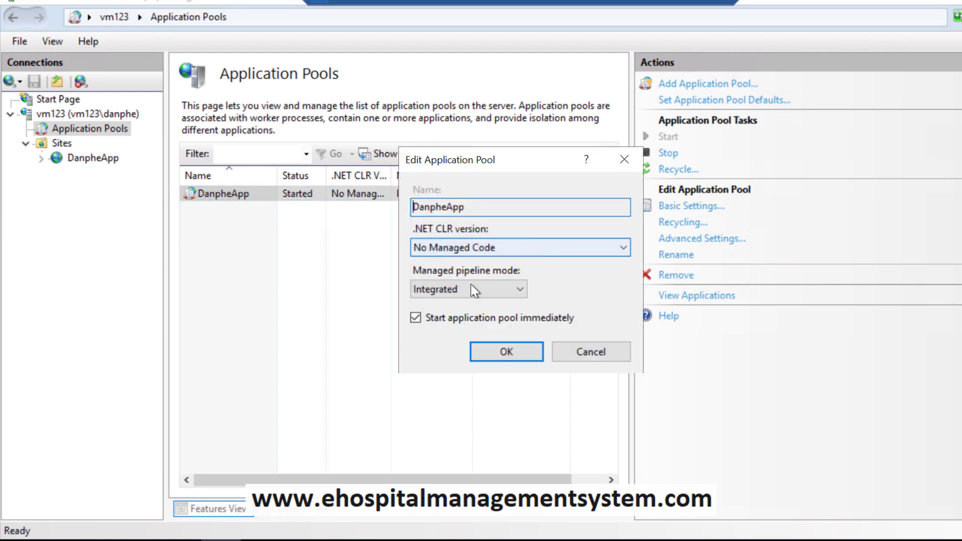
click(593, 353)
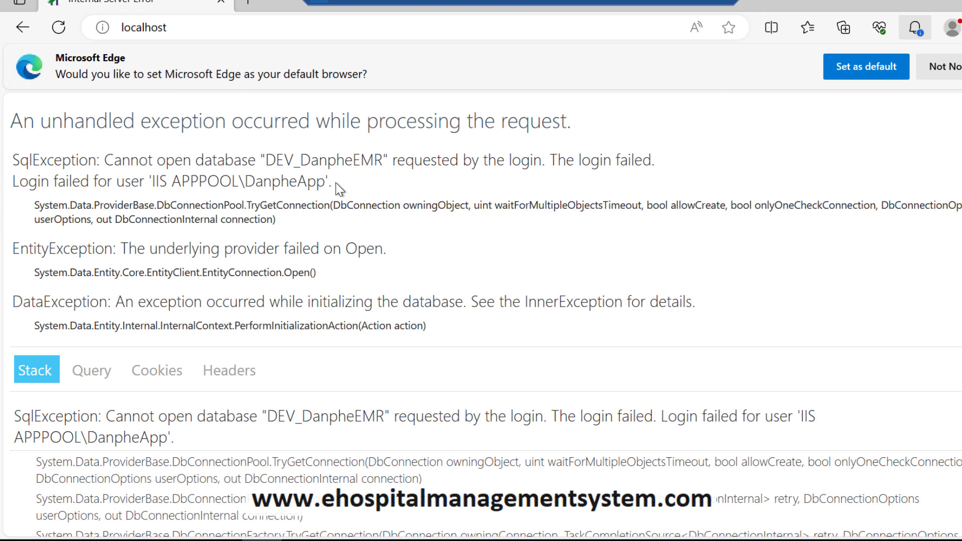
Step: Highlight database DEV_DanpheEMR and login IIS APPPOOL\DanpheApp in the error, then search Windows for 'sql'
drag(266, 160, 384, 161)
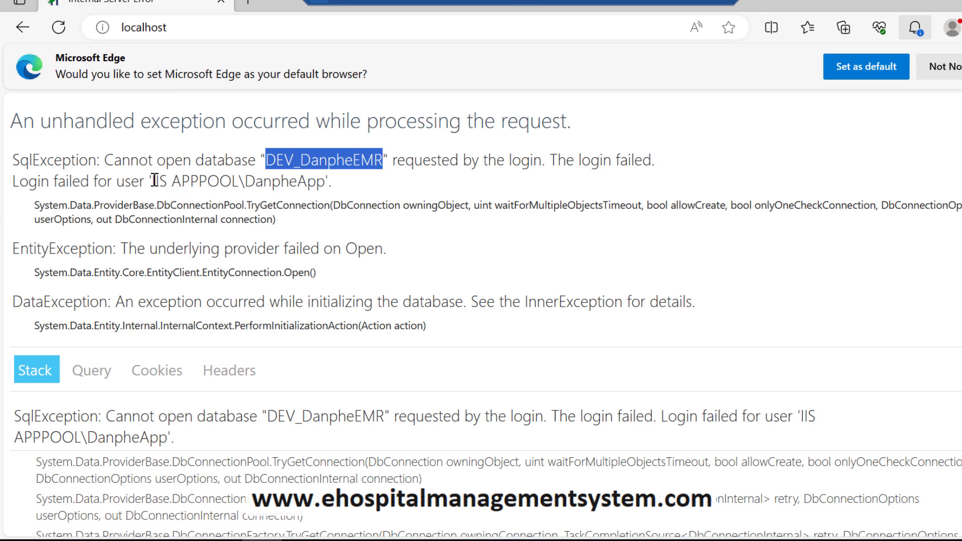
drag(152, 181, 321, 182)
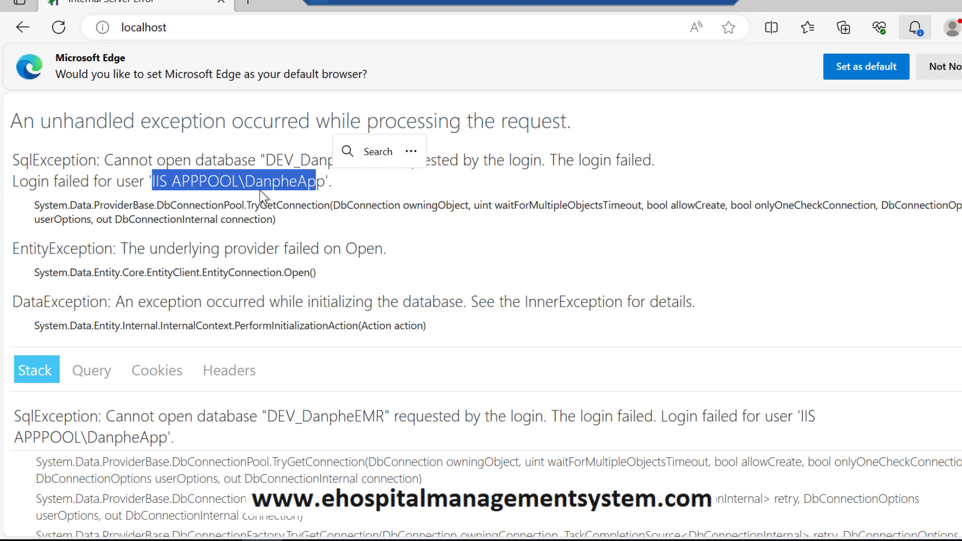
click(139, 186)
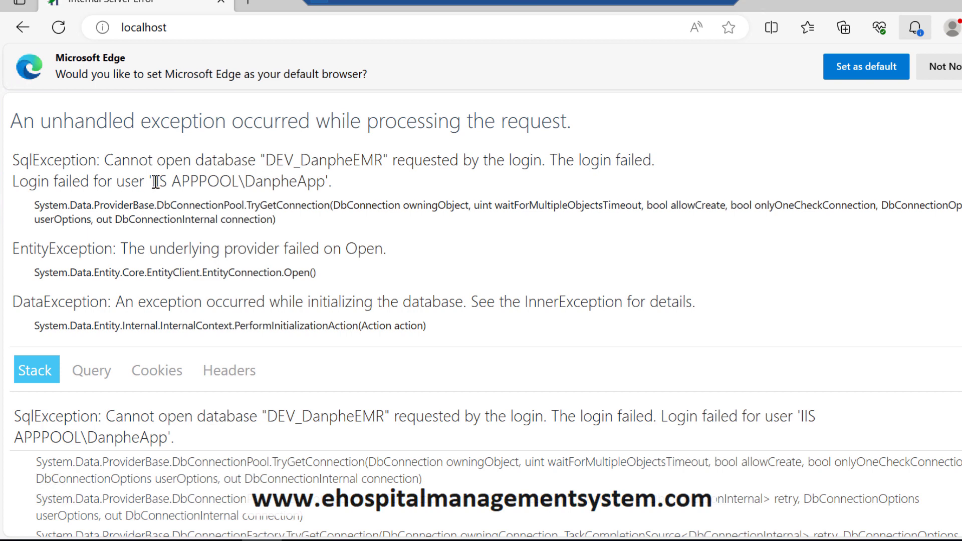
drag(153, 182, 325, 182)
triple_click(308, 164)
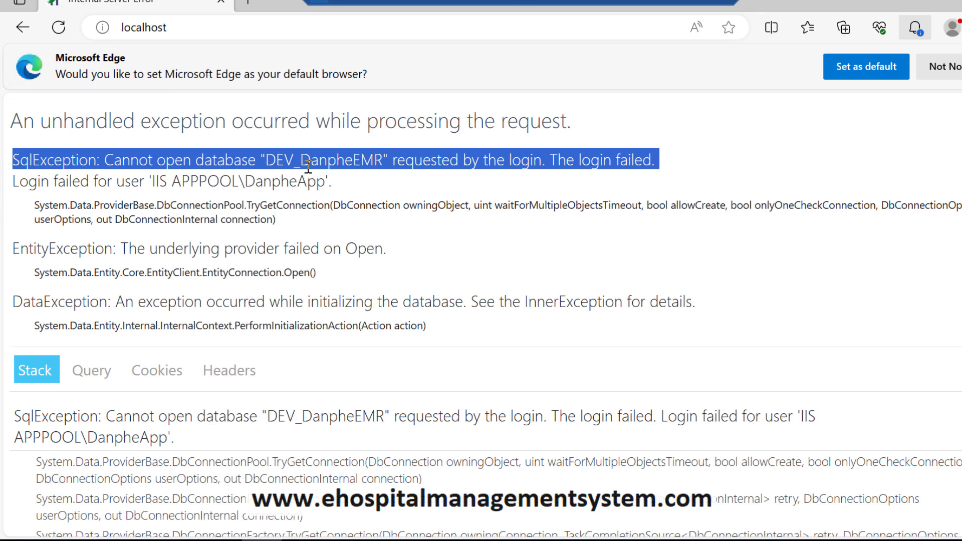
click(219, 195)
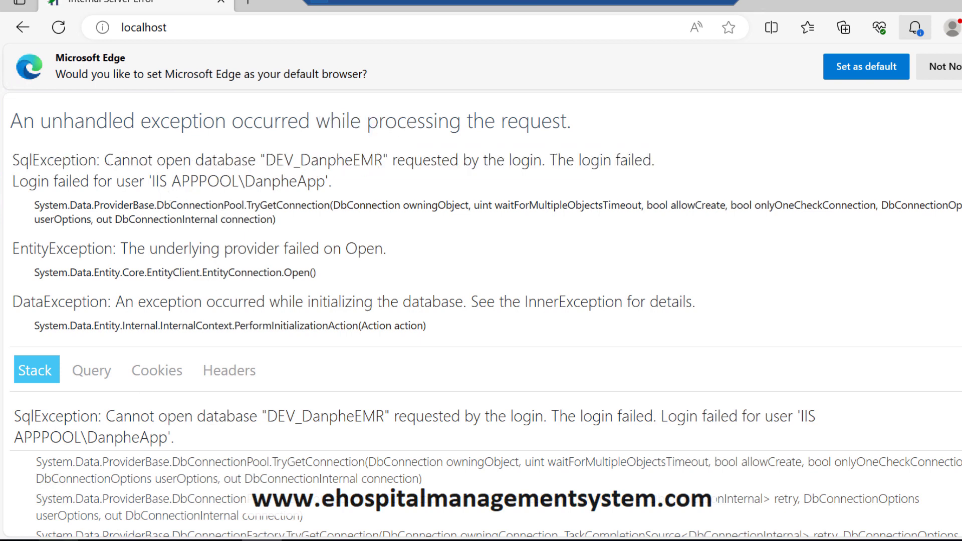
click(132, 539)
text(s)
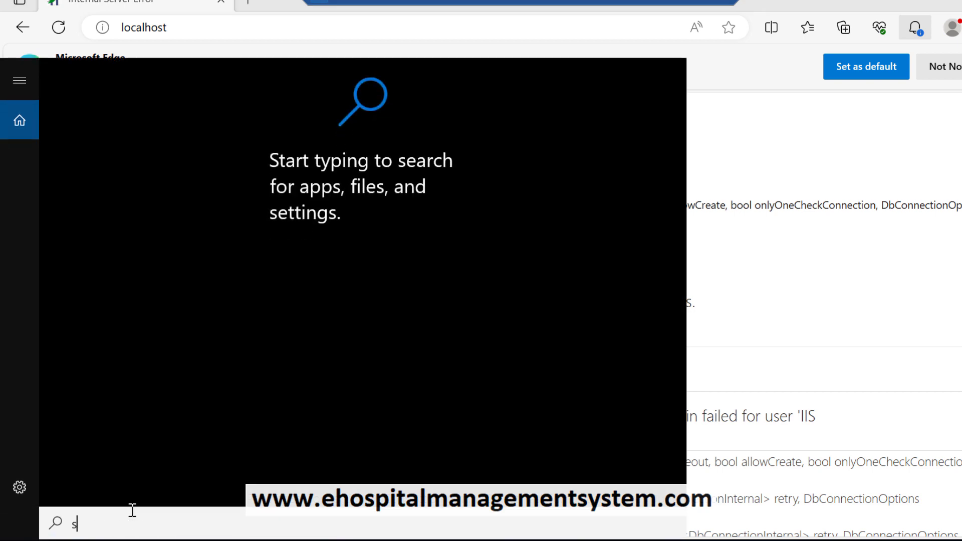
text(ql)
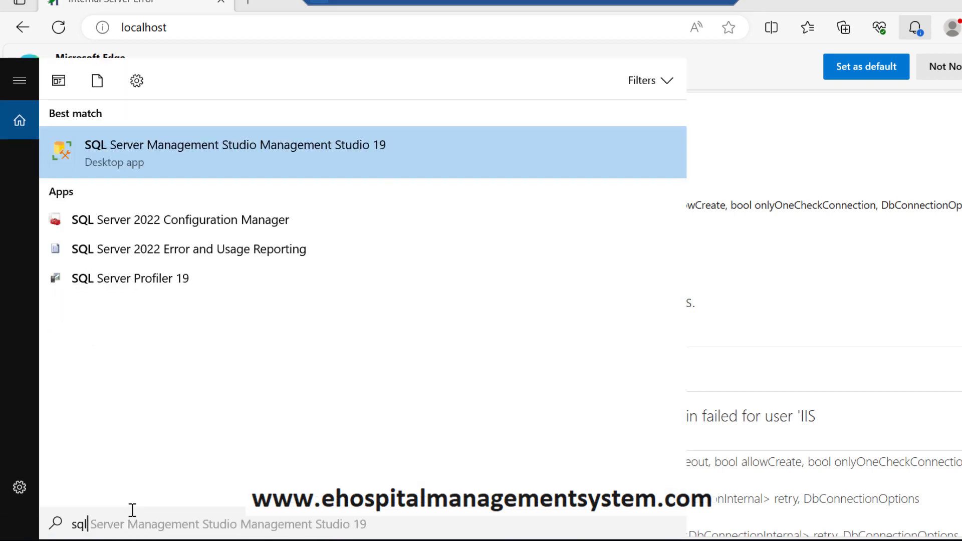
Step: Launch SSMS 19 and copy the login name IIS APPPOOL\DanpheApp from the error page
click(209, 159)
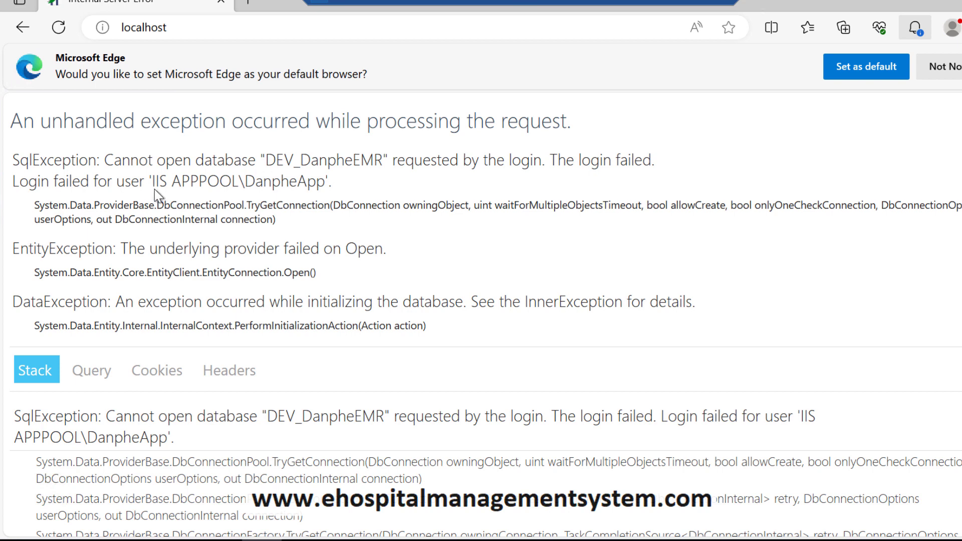
drag(152, 181, 327, 181)
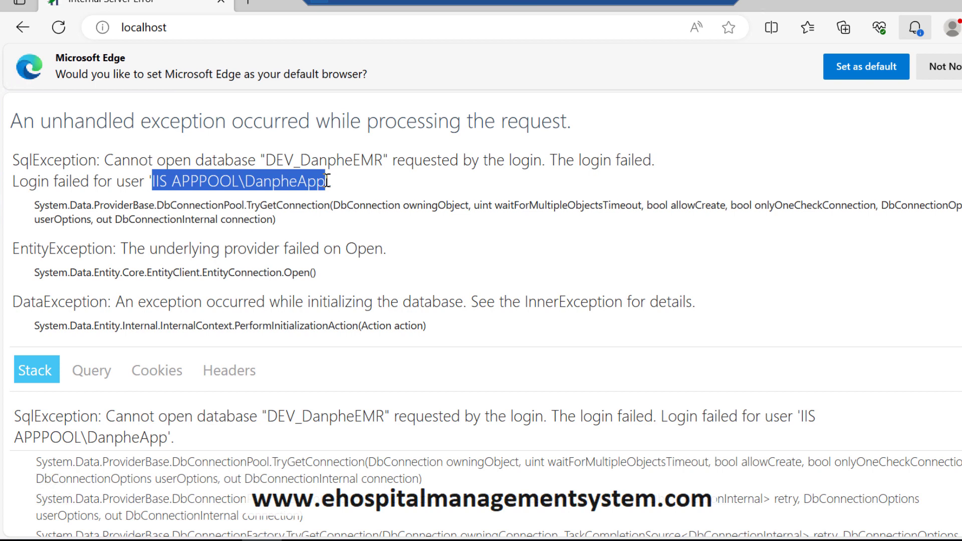
drag(328, 181, 327, 181)
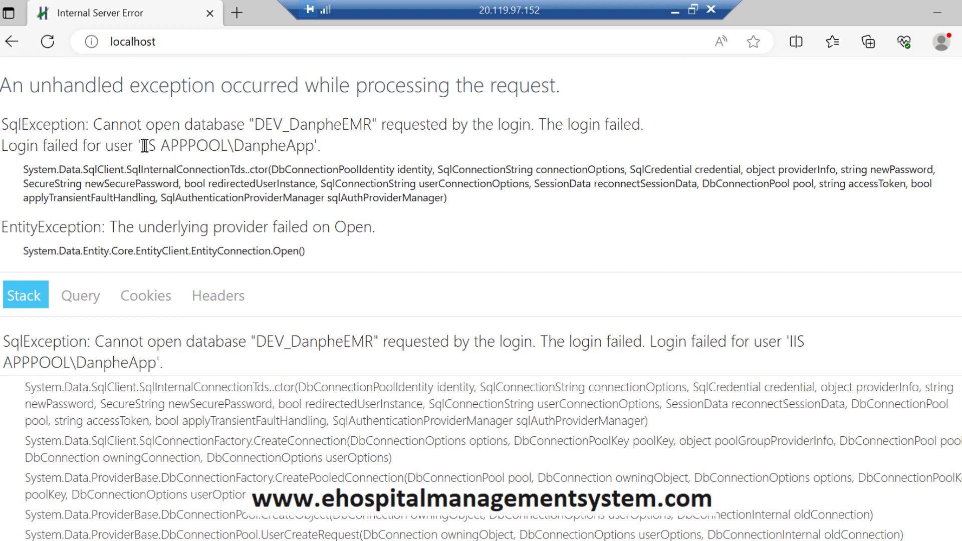
drag(141, 146, 312, 148)
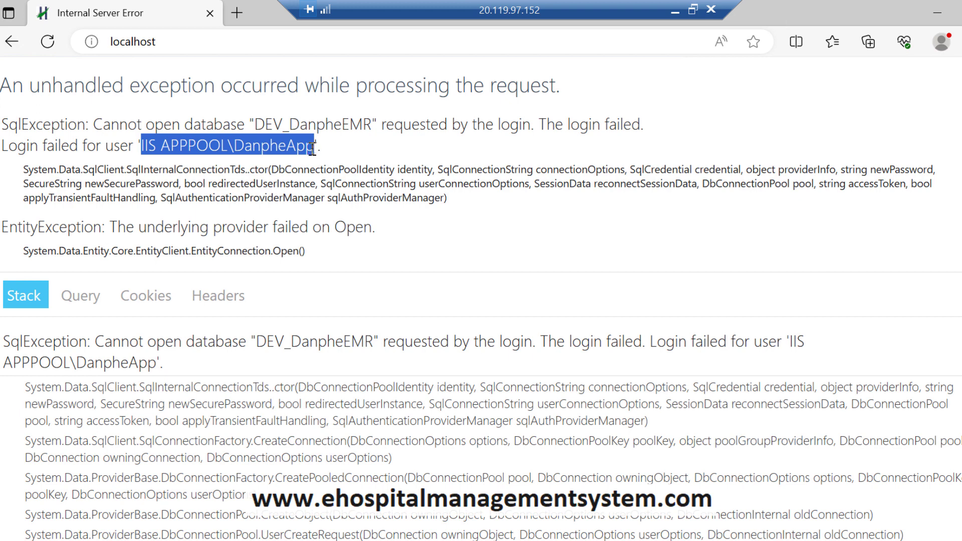
right_click(262, 148)
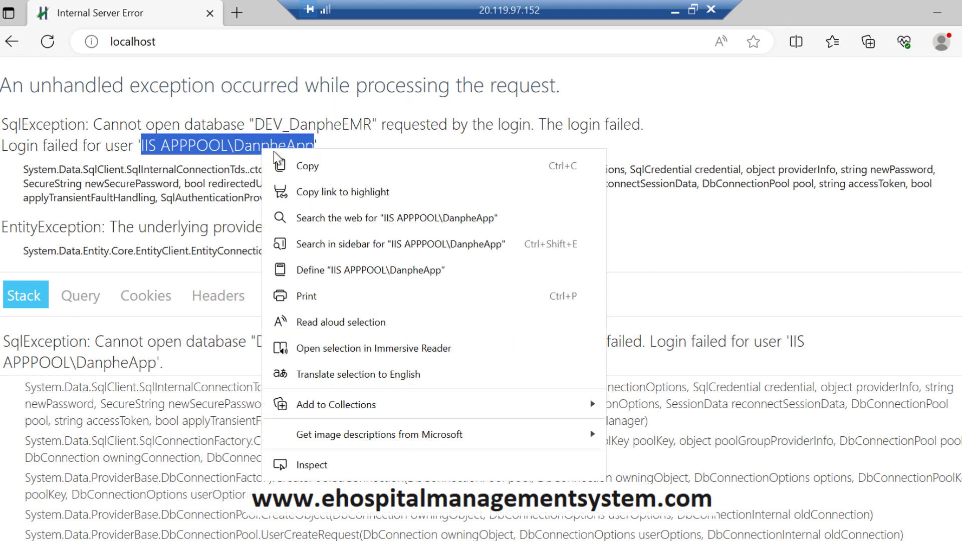
click(279, 165)
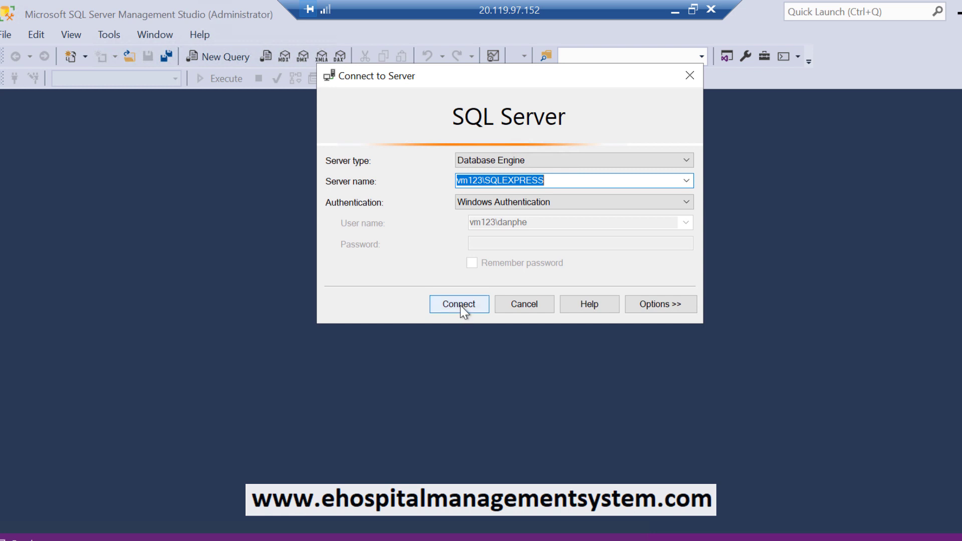
Step: Connect to vm123\SQLEXPRESS and collapse the Object Explorer server tree
click(460, 306)
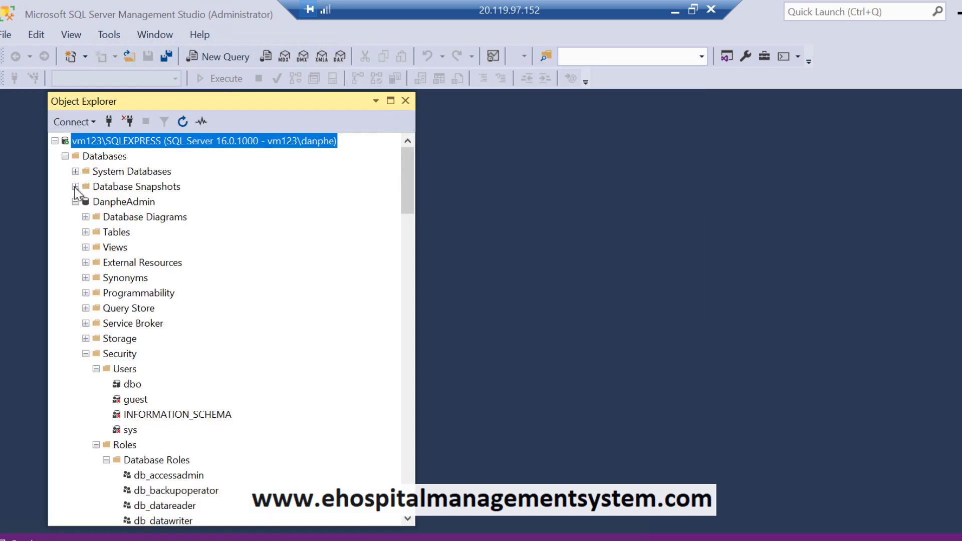
click(75, 202)
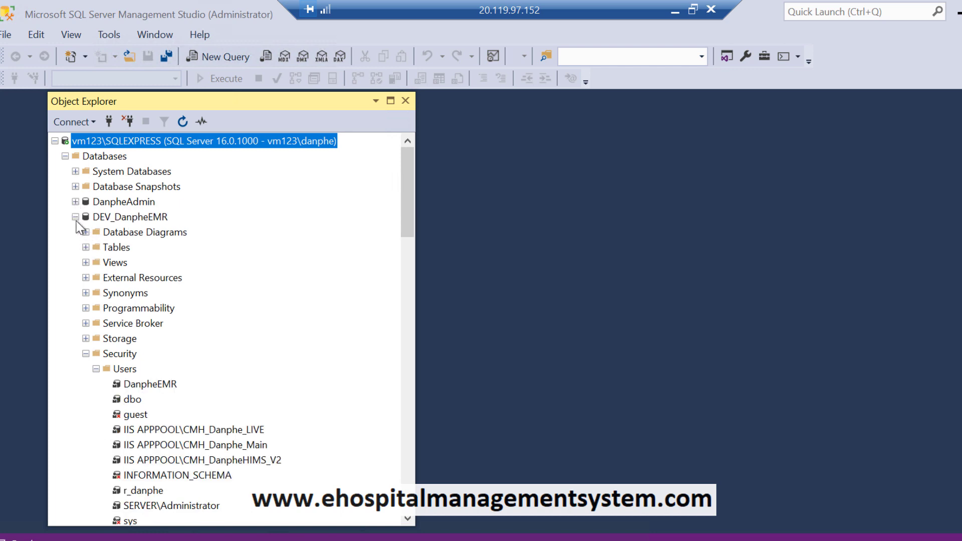
click(75, 217)
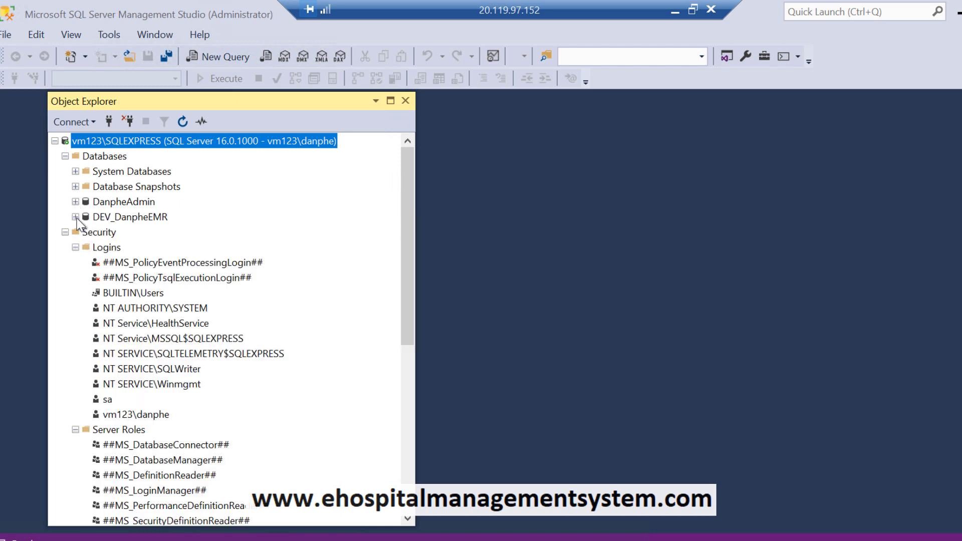
click(65, 156)
click(65, 171)
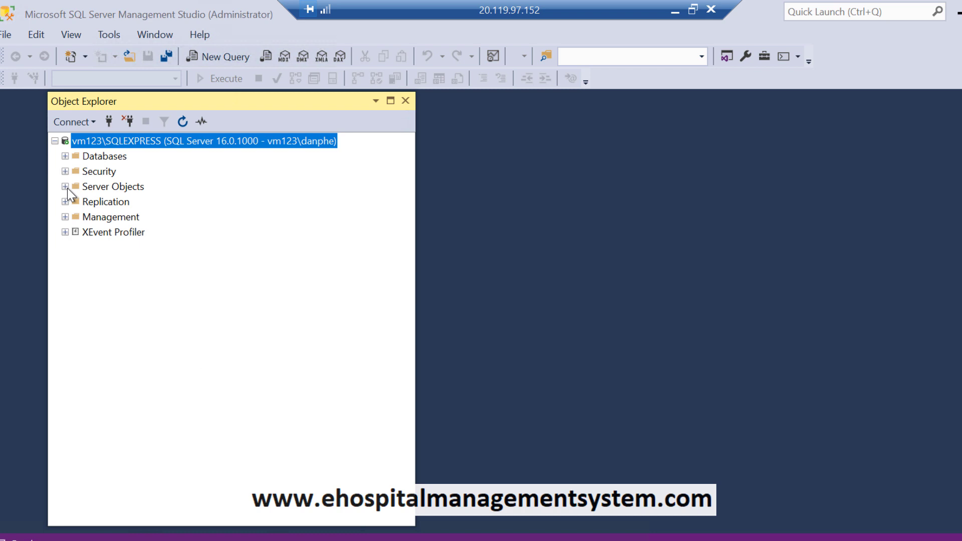
click(93, 172)
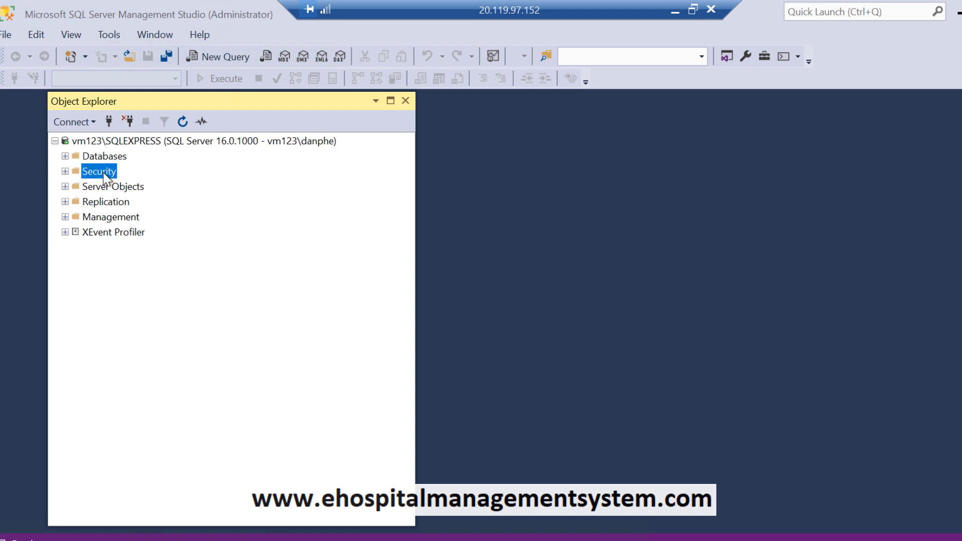
click(55, 141)
Step: Expand Databases and Security, then start a New Login under the server's Logins
click(55, 142)
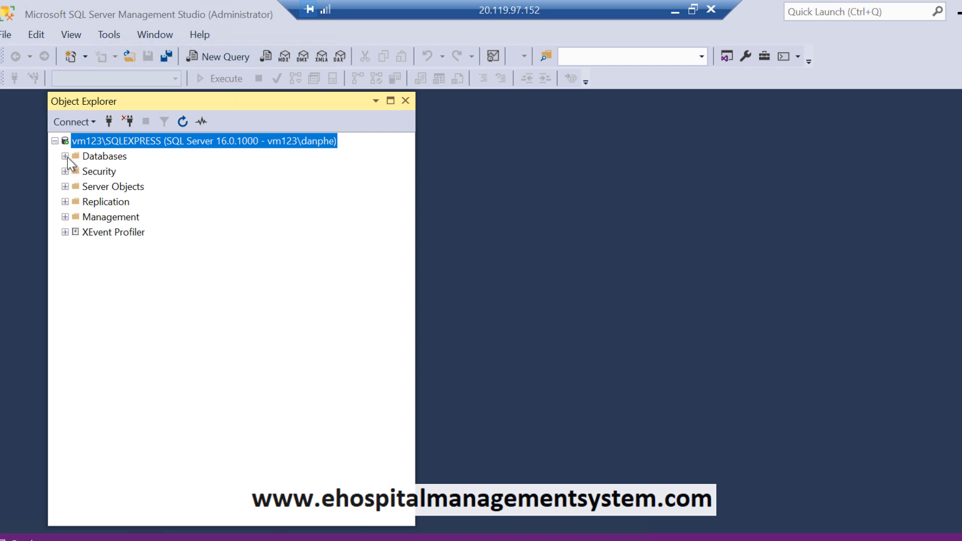
click(65, 156)
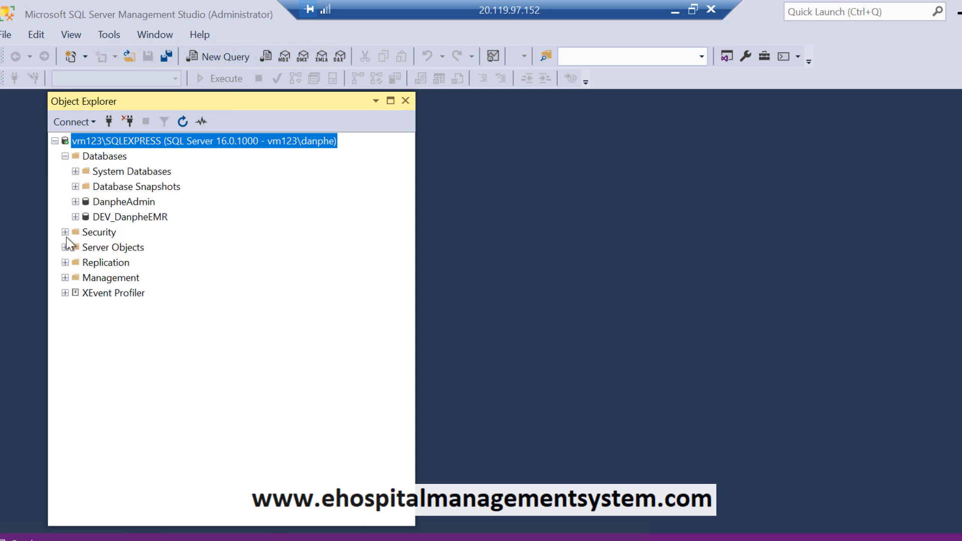
click(65, 232)
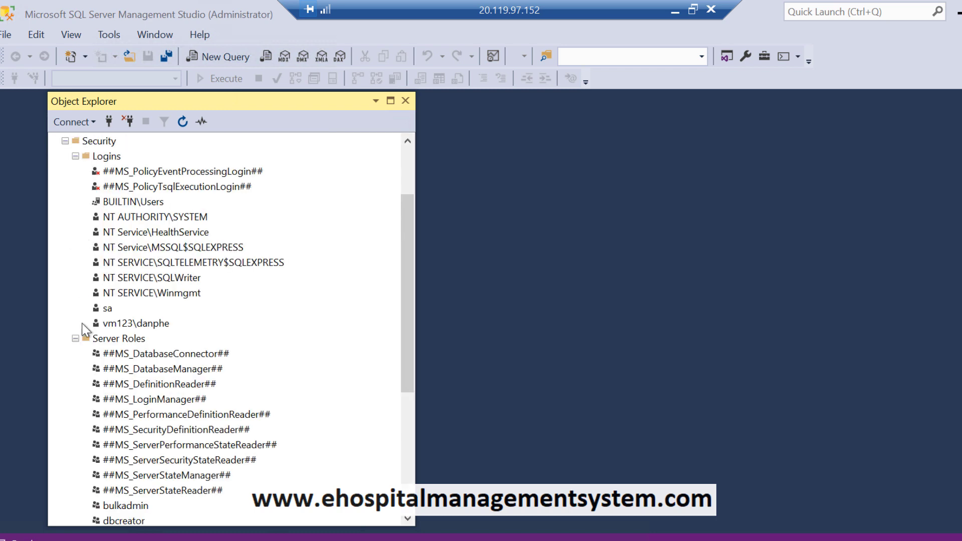
click(77, 340)
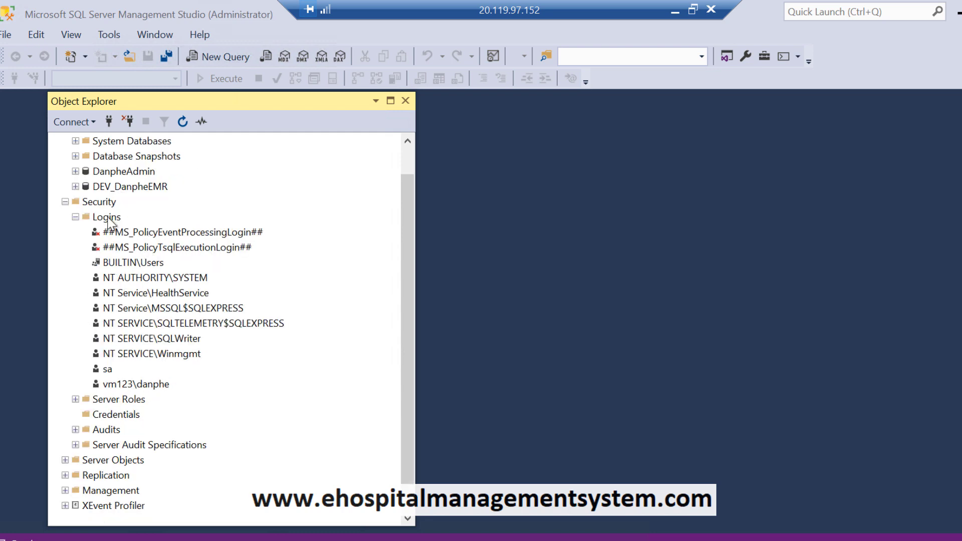
right_click(108, 218)
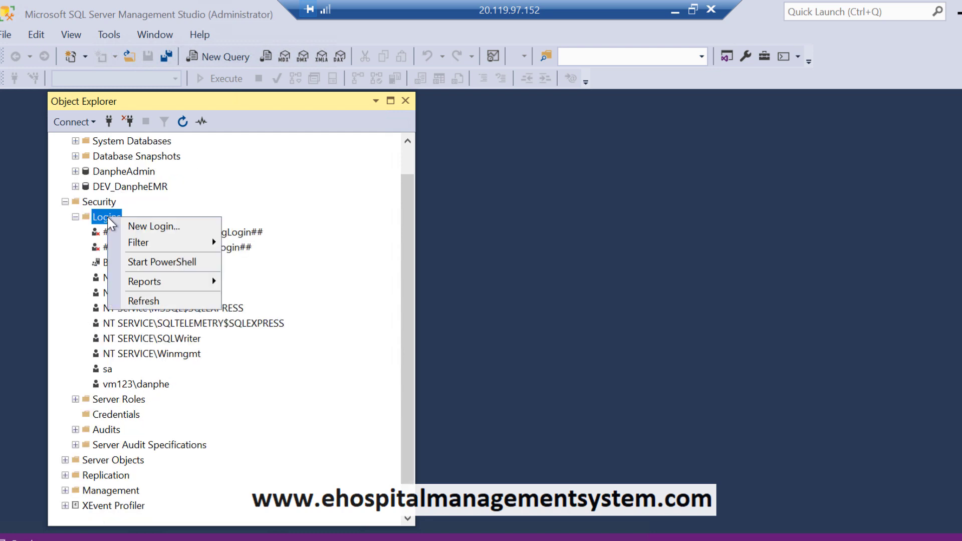
click(128, 228)
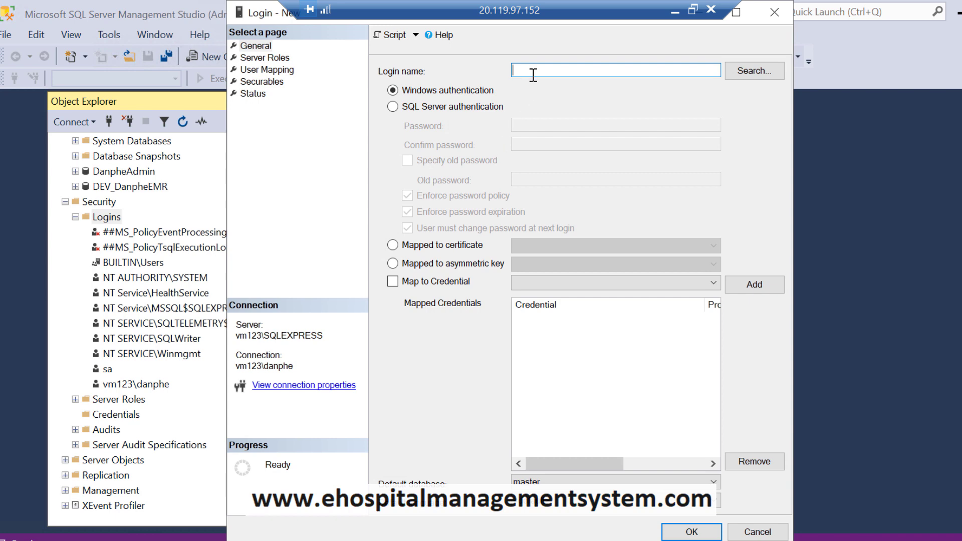
Step: Paste IIS APPPOOL\DanpheApp as the Windows login name and view its Server Roles (public only)
key(ctrl+v)
click(273, 59)
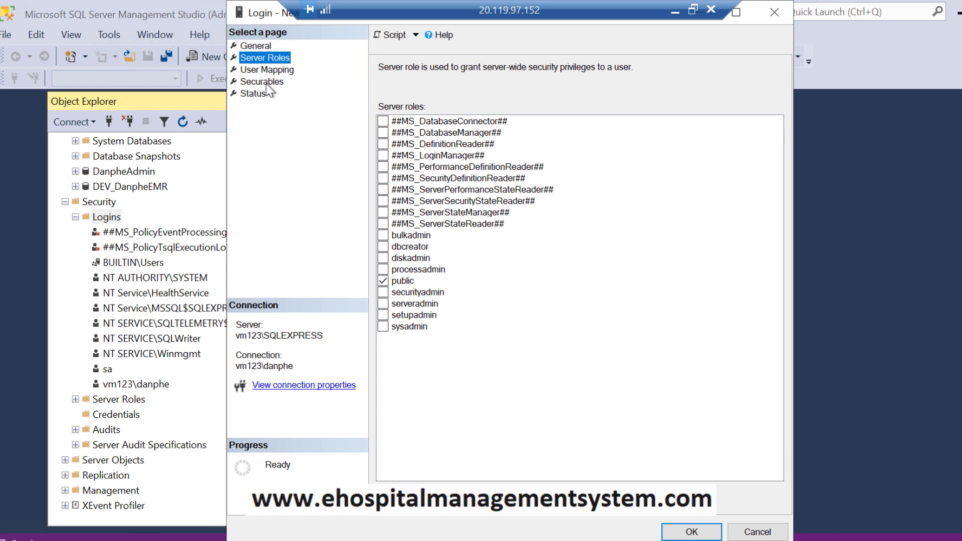
Step: Map the login to DanpheAdmin with db_accessadmin, db_backupoperator, db_datareader and db_datawriter
click(267, 70)
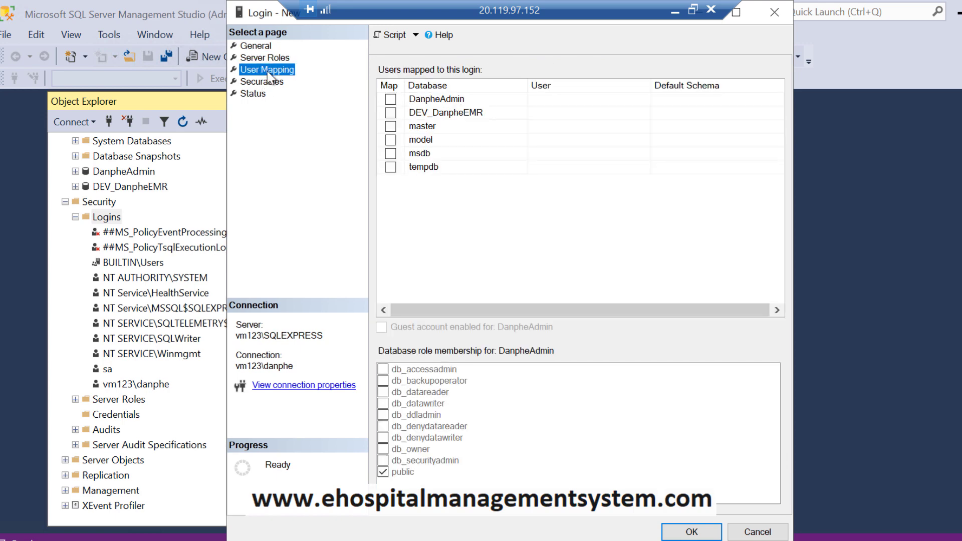
click(390, 99)
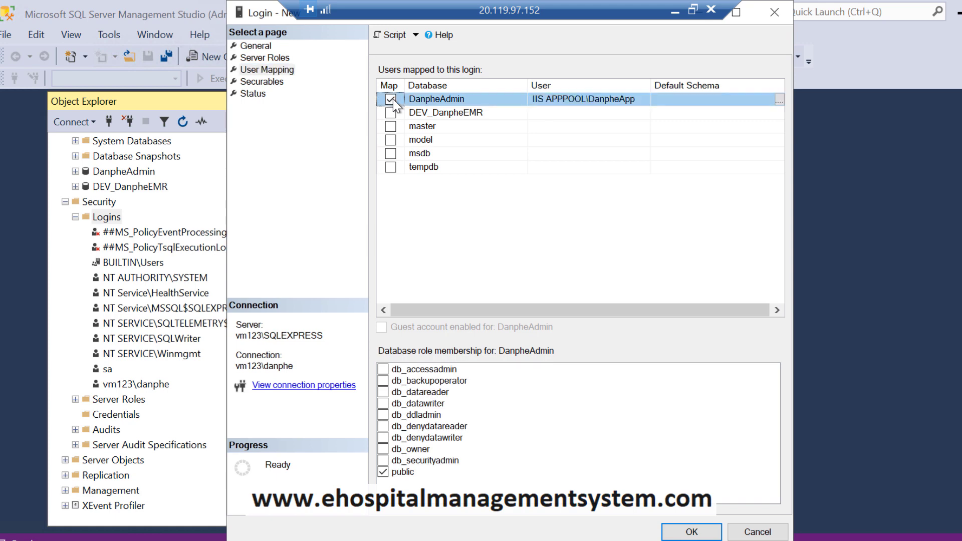
click(383, 370)
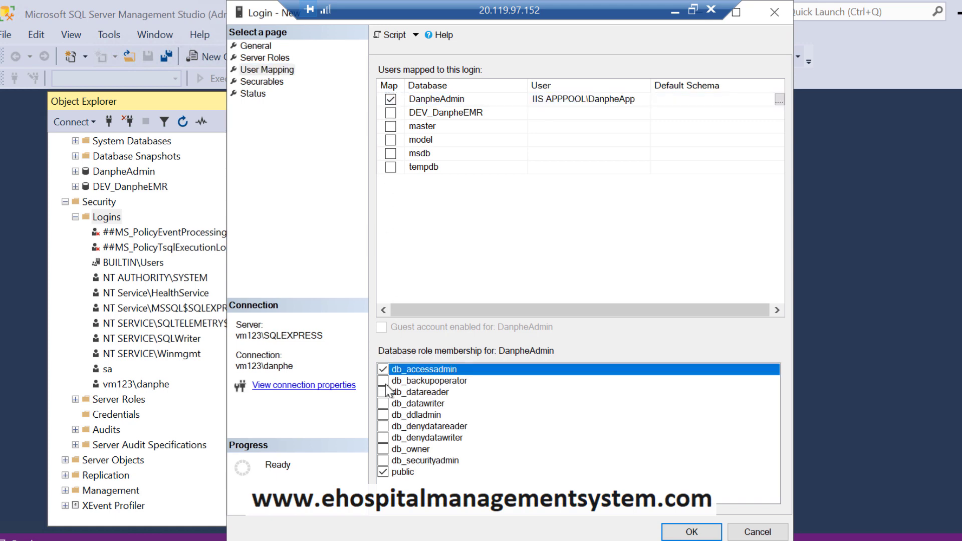
click(383, 380)
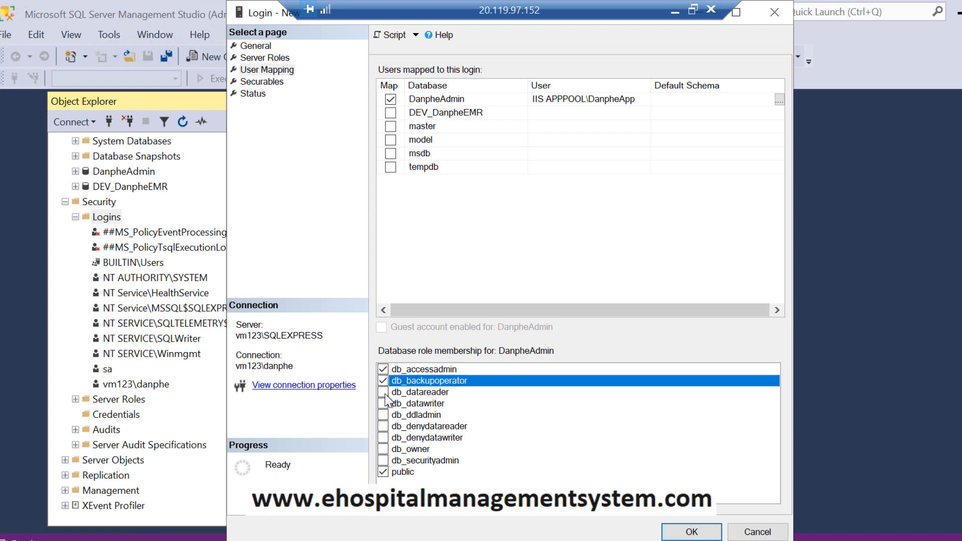
click(384, 392)
click(383, 403)
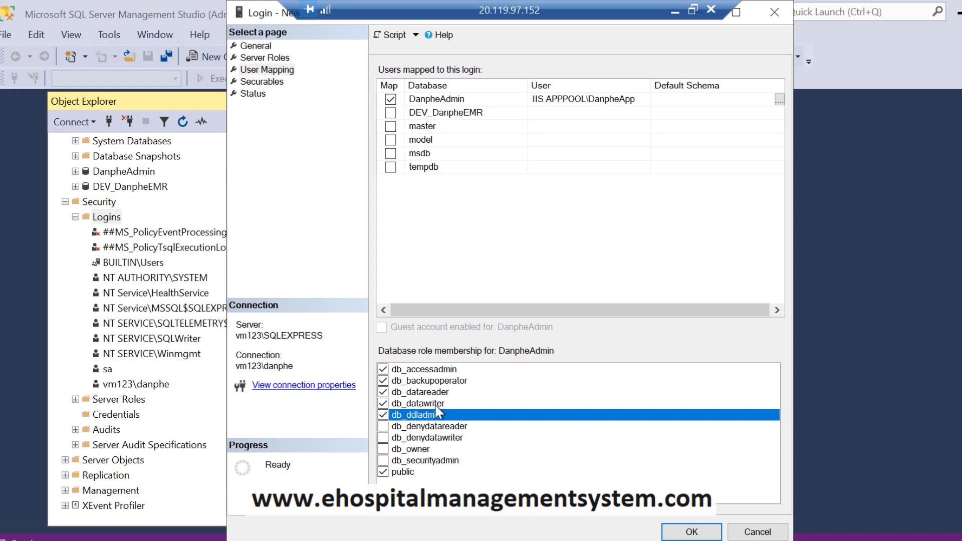
Step: Finalize DanpheAdmin's role ticks, adding db_ddladmin and keeping db_accessadmin and db_backupoperator
click(383, 415)
click(384, 381)
click(383, 370)
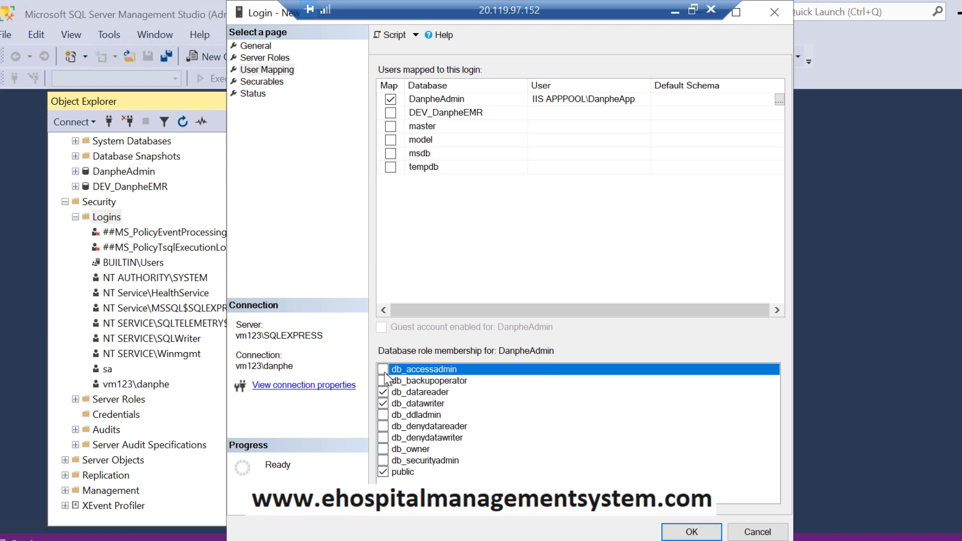
click(384, 369)
click(383, 381)
click(383, 415)
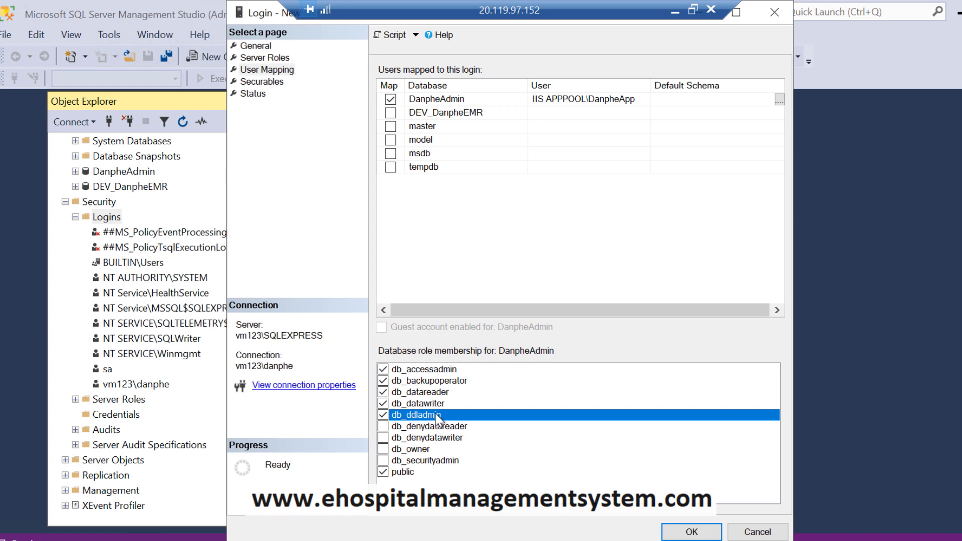
click(442, 382)
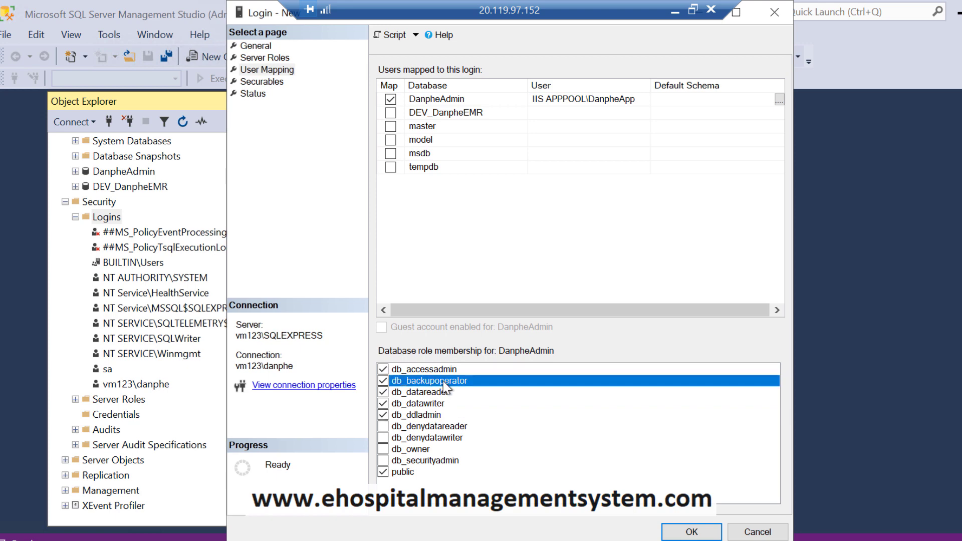
click(443, 383)
click(426, 111)
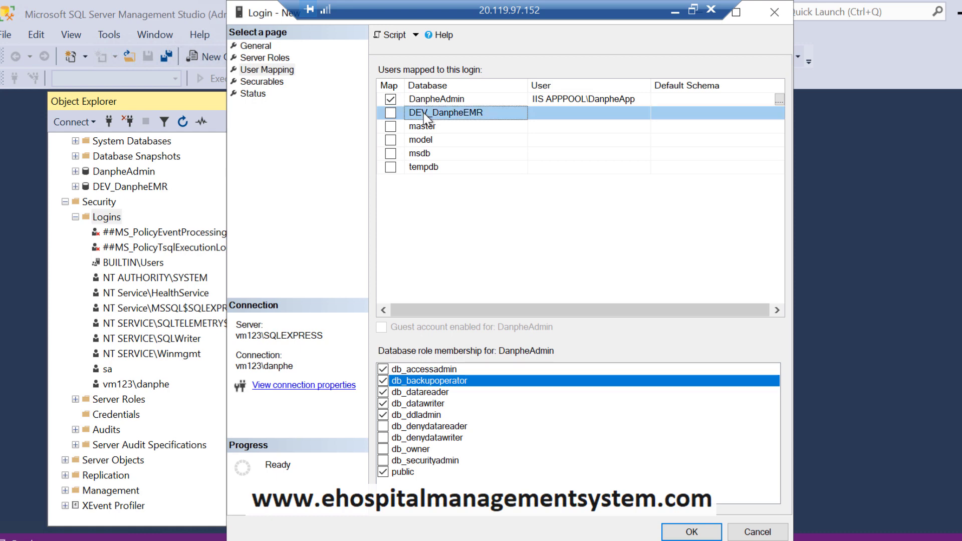
Step: Map DEV_DanpheEMR with db_accessadmin, backupoperator, datareader, datawriter and ddladmin, then create the login
click(391, 114)
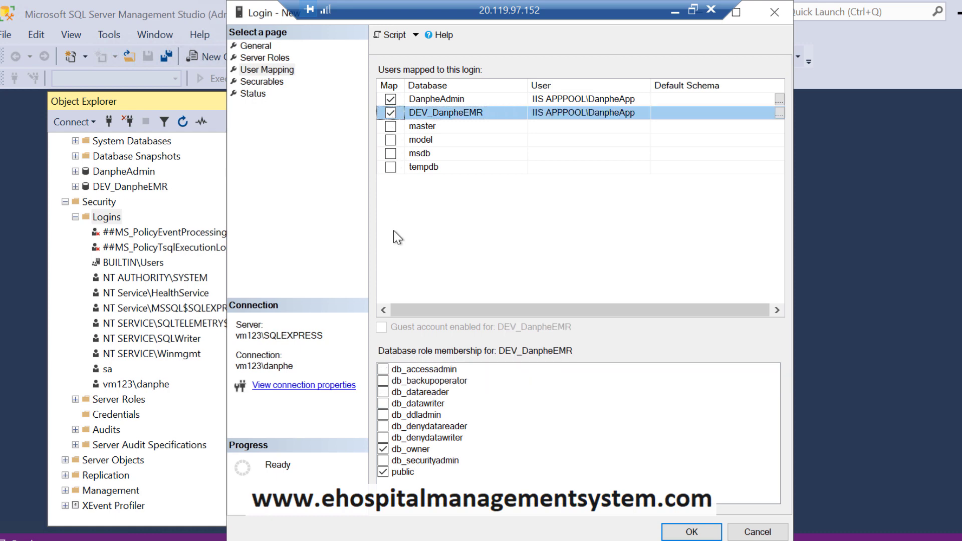
click(426, 101)
click(429, 114)
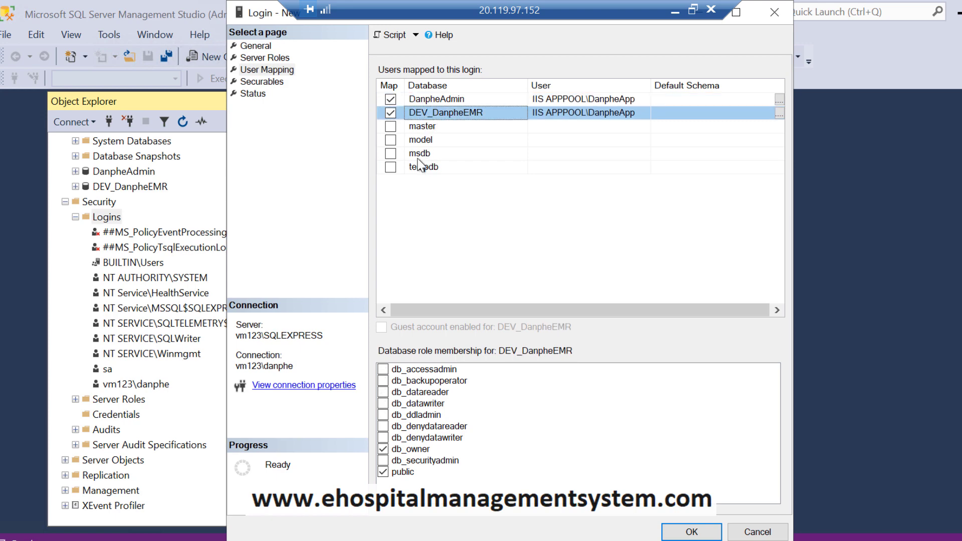
click(382, 370)
click(383, 381)
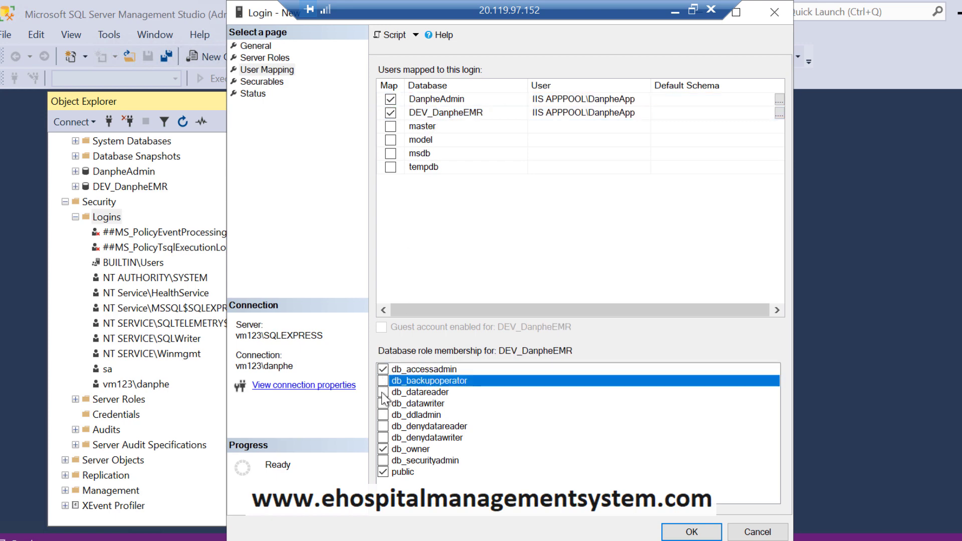
click(383, 393)
click(382, 405)
click(383, 415)
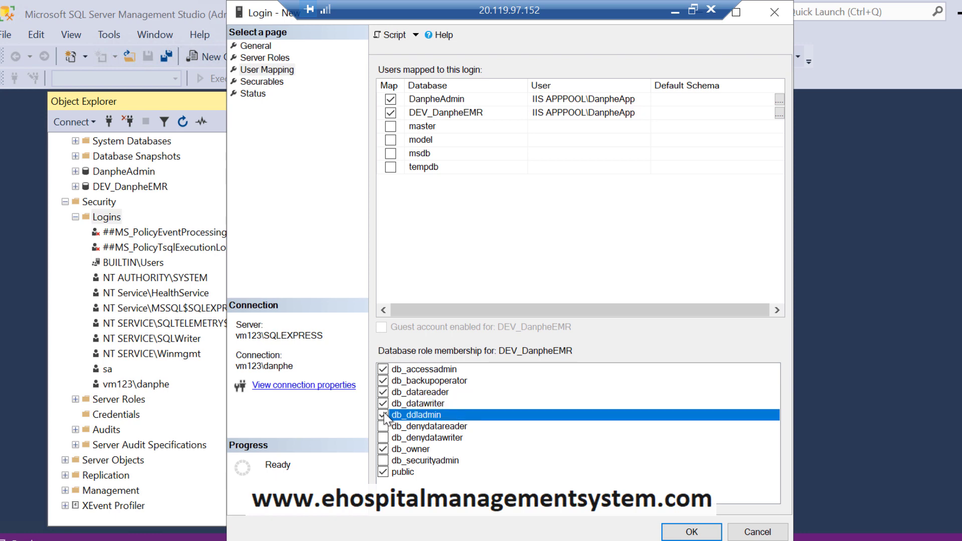
click(691, 531)
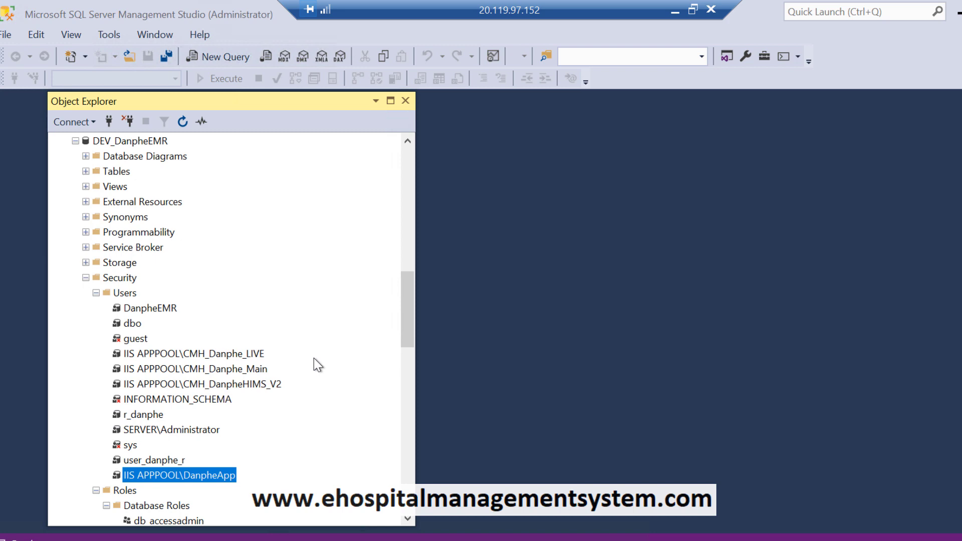
Step: Scroll Object Explorer to the top and reload the DanpheEMR localhost page in Edge
scroll(314, 358, up, 4)
scroll(313, 357, up, 10)
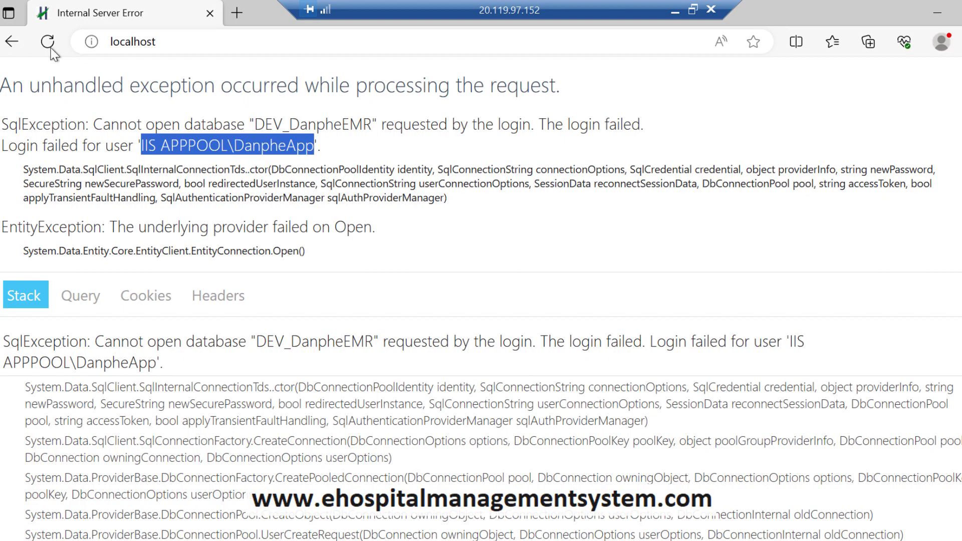
click(50, 48)
key(alt+Tab)
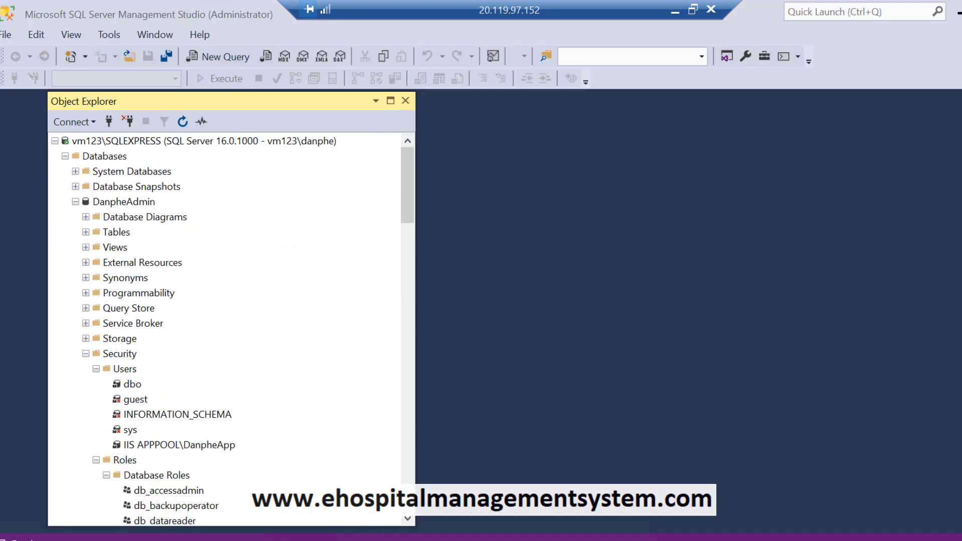
click(76, 202)
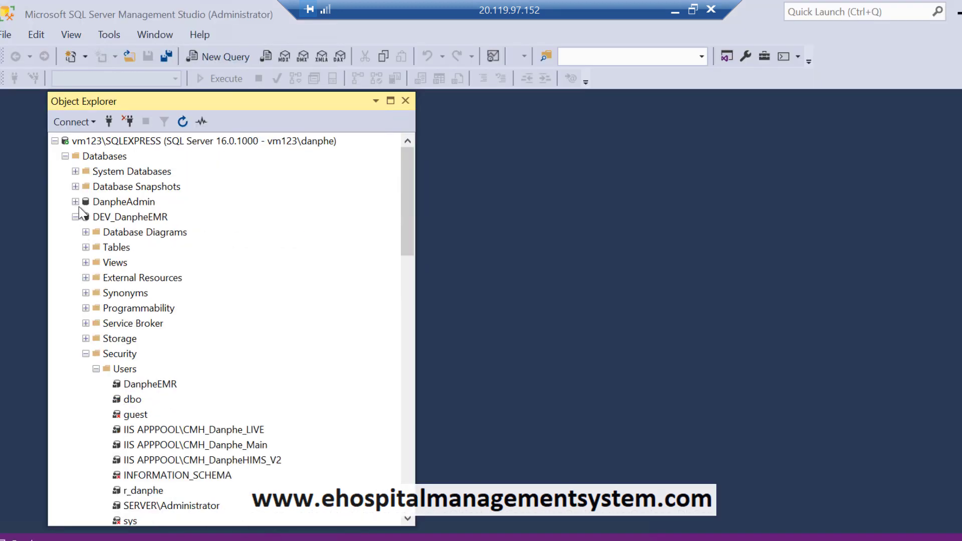
double_click(95, 221)
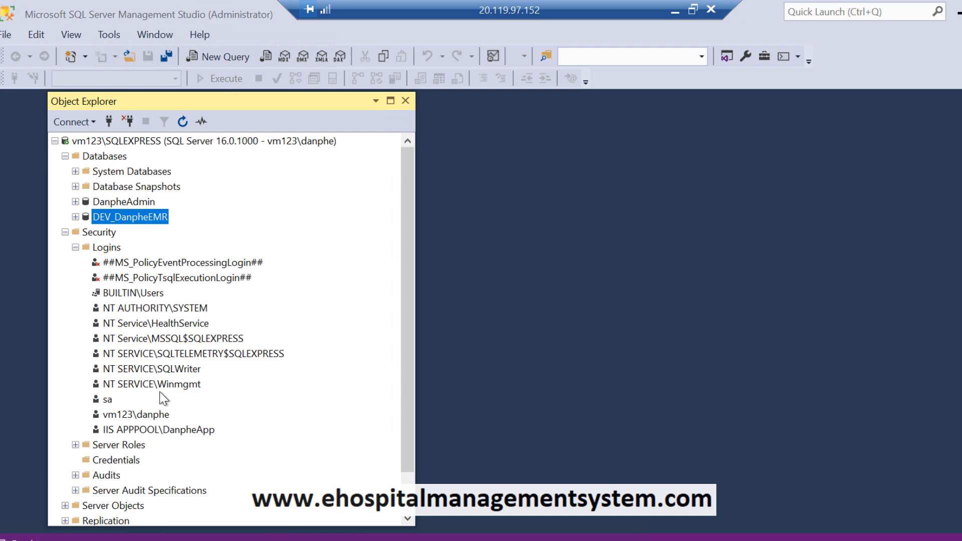
double_click(163, 430)
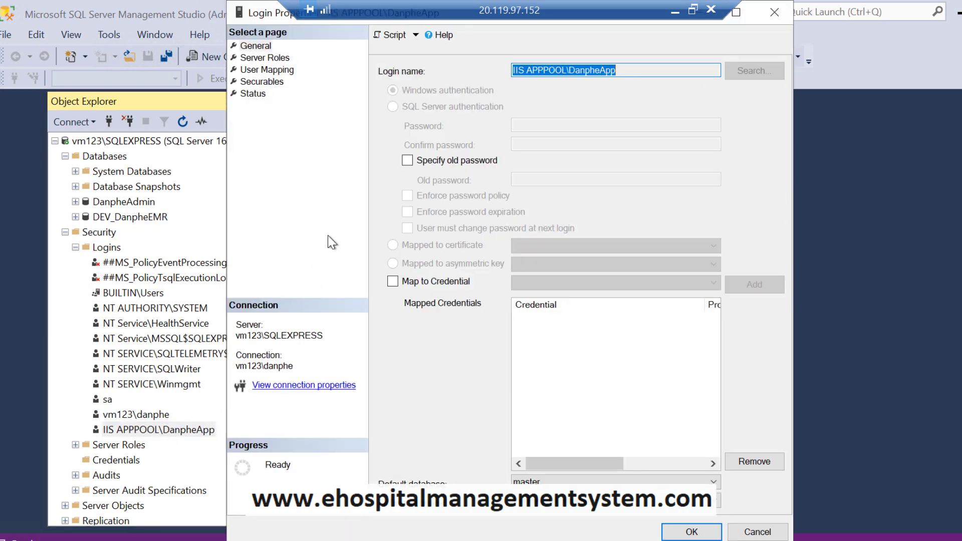
click(264, 70)
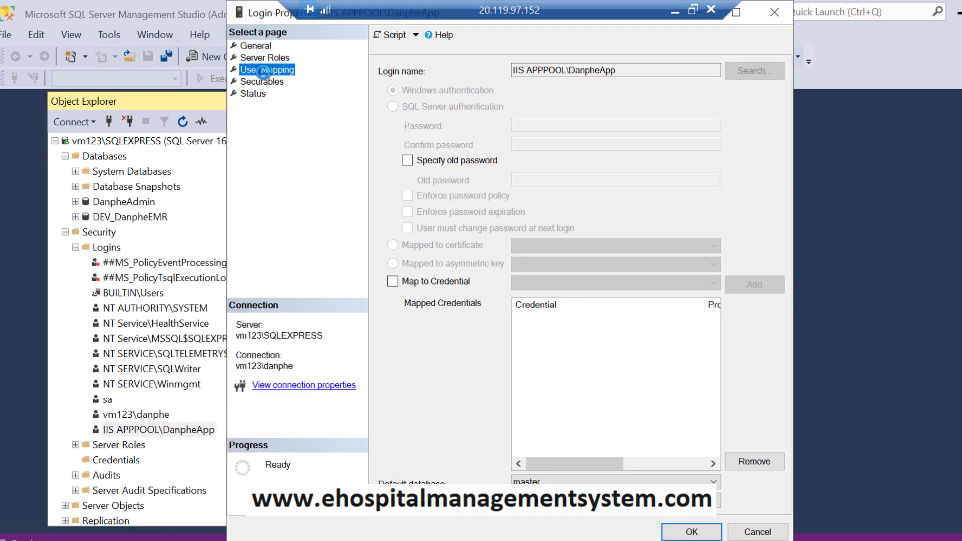
click(746, 532)
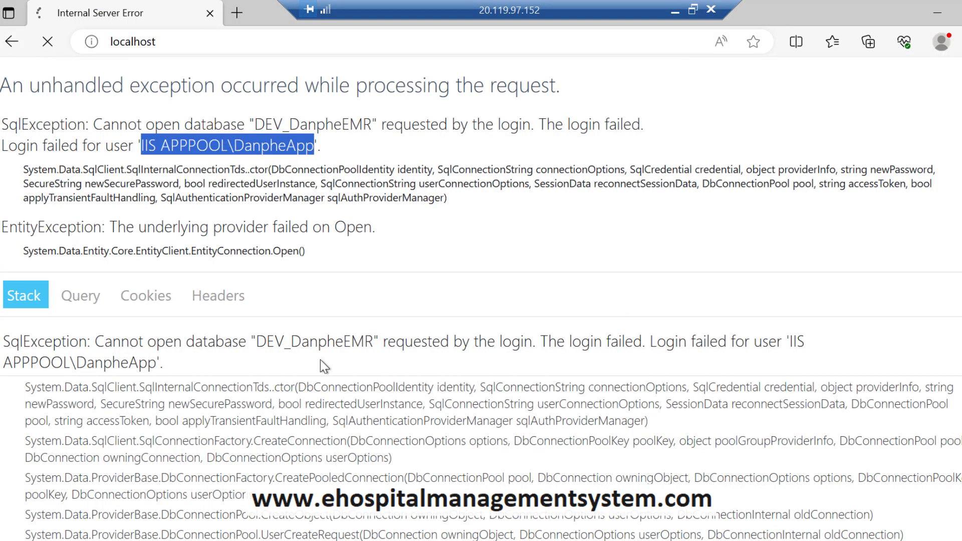
click(339, 280)
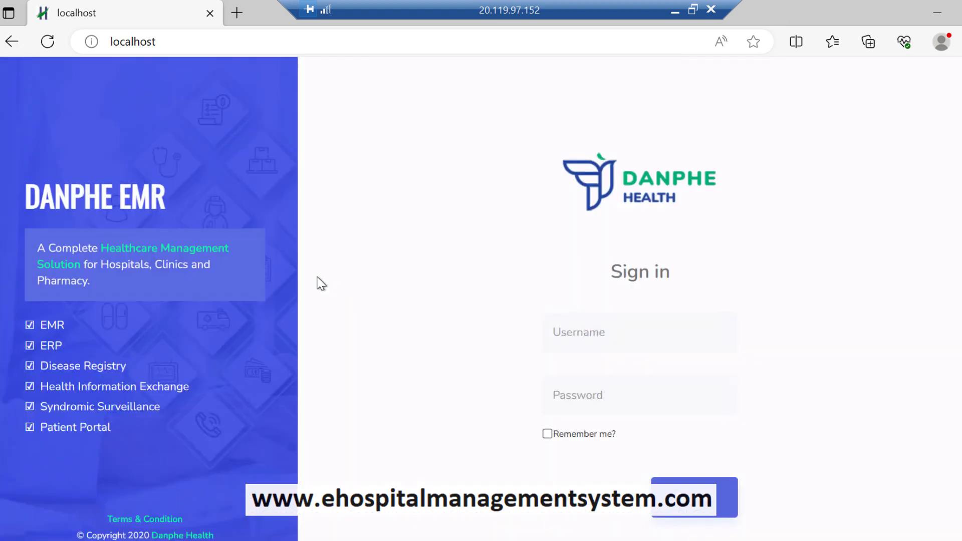
Step: Sign in to DanpheEMR with the saved admin username and account password, declining to save it
click(580, 337)
click(574, 396)
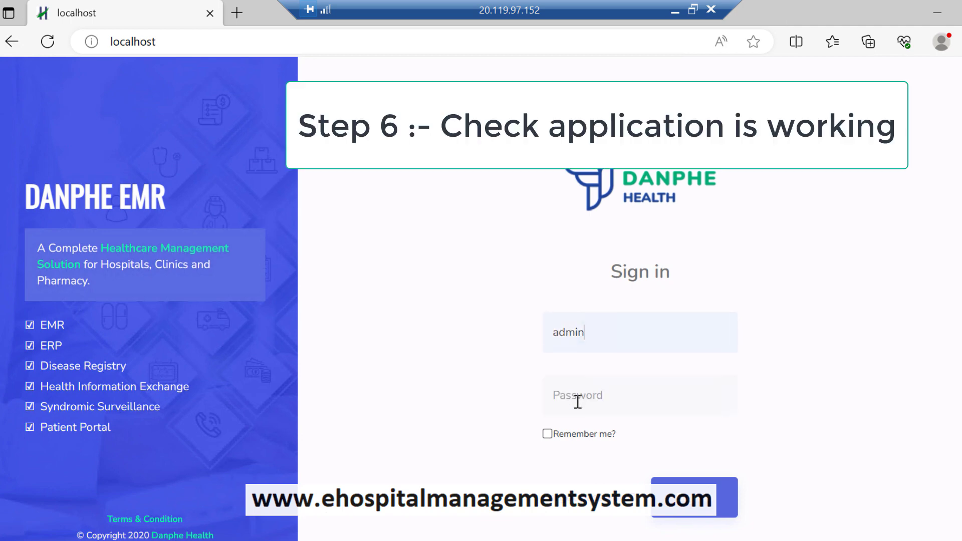
click(580, 399)
text(•••••••)
key(Return)
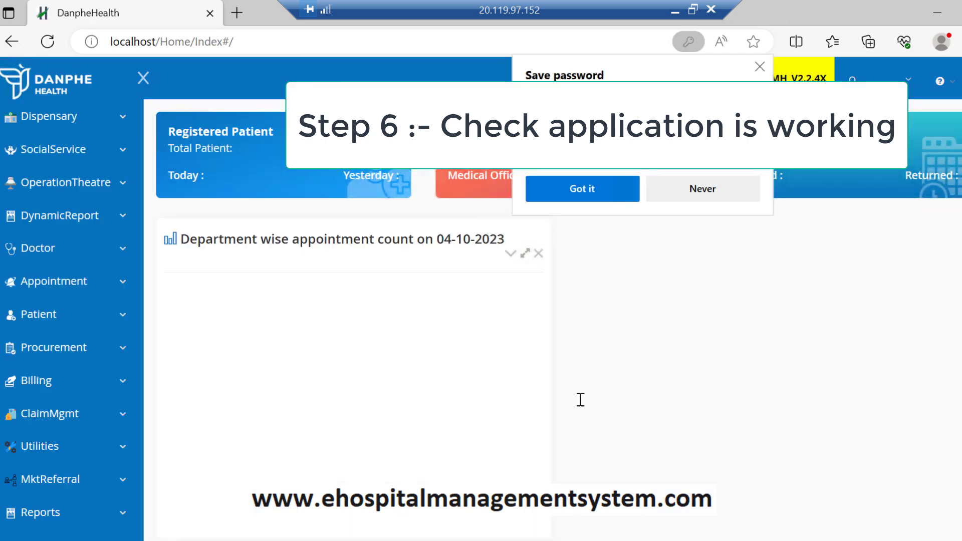
click(758, 67)
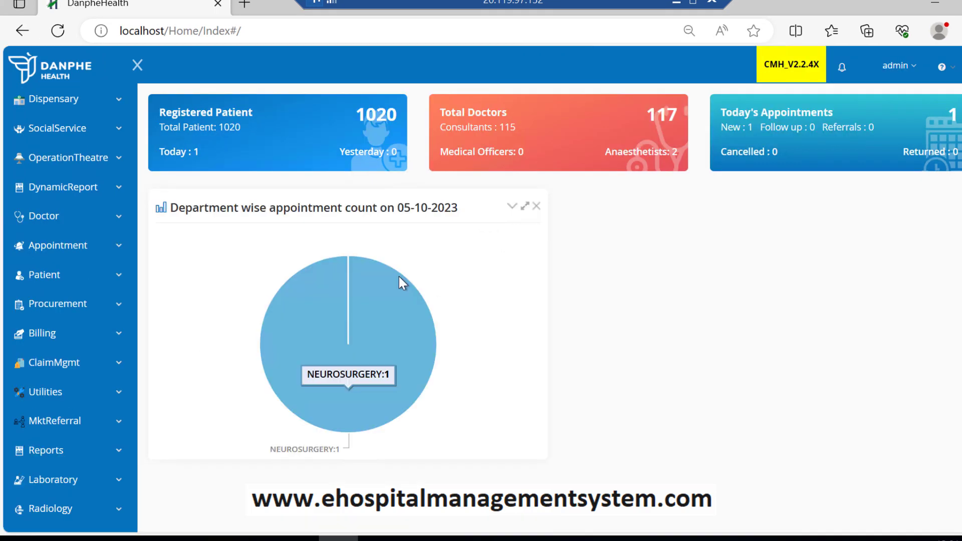
Step: Go to Appointment > New Patient to reach the New Visit form and select its address
click(67, 254)
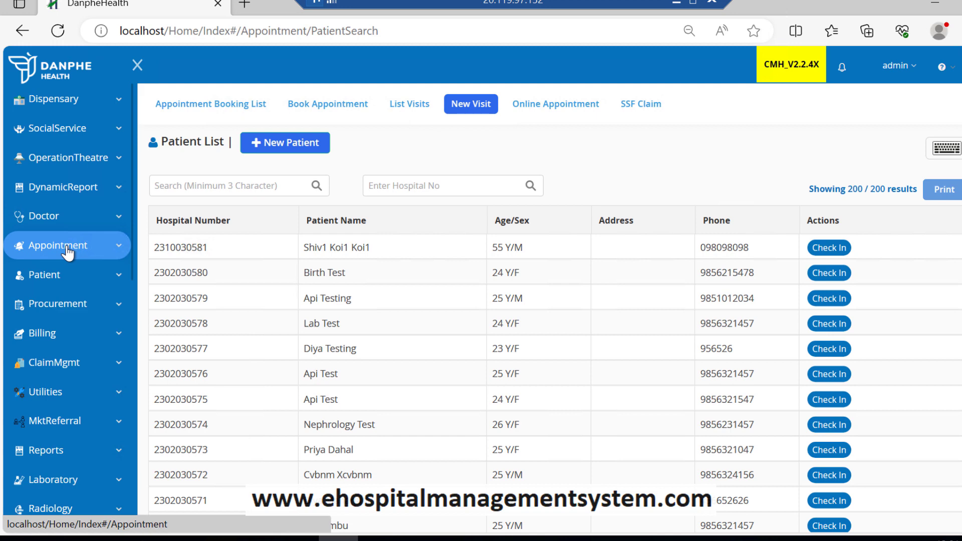
click(307, 146)
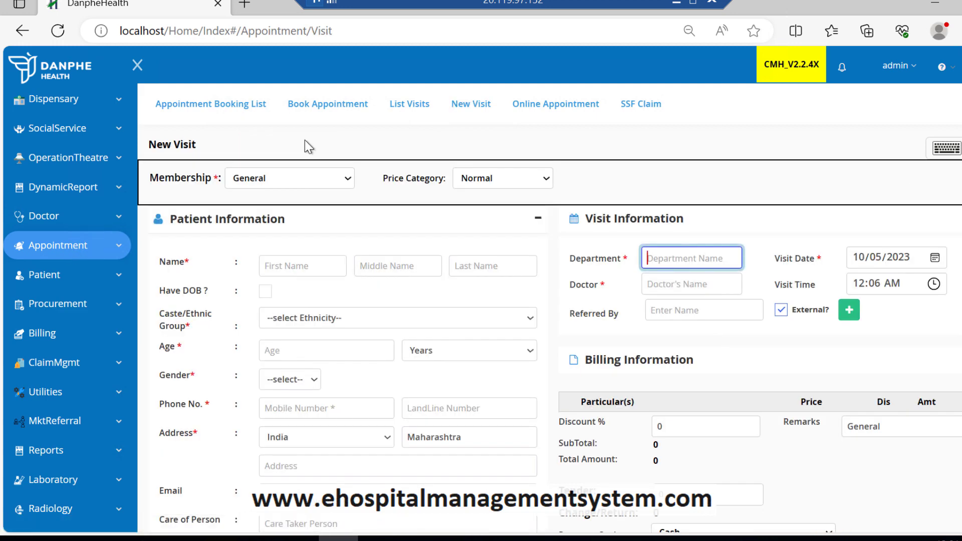
click(245, 32)
key(ctrl+c)
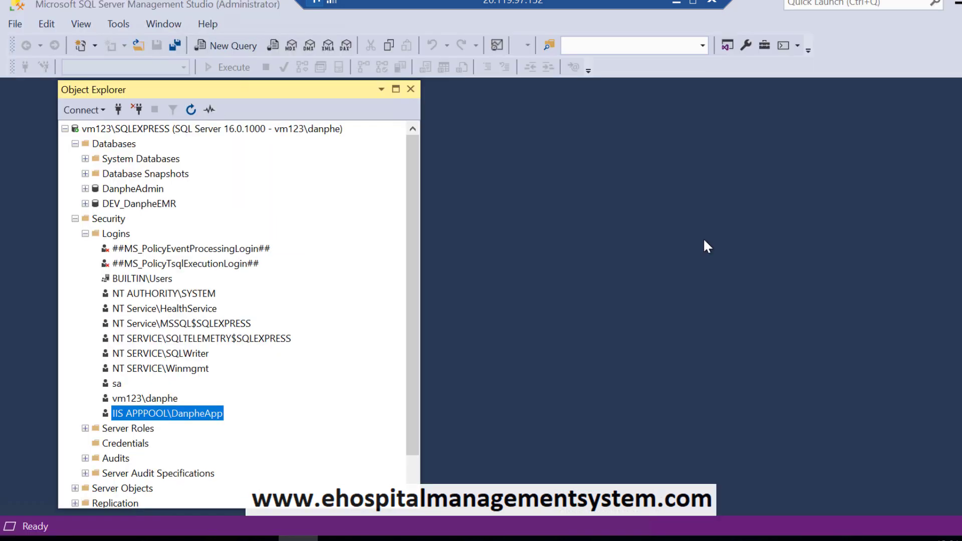
Step: Launch Edge and load localhost/Home/Index#/Appointment/Visit in an InPrivate window
click(86, 523)
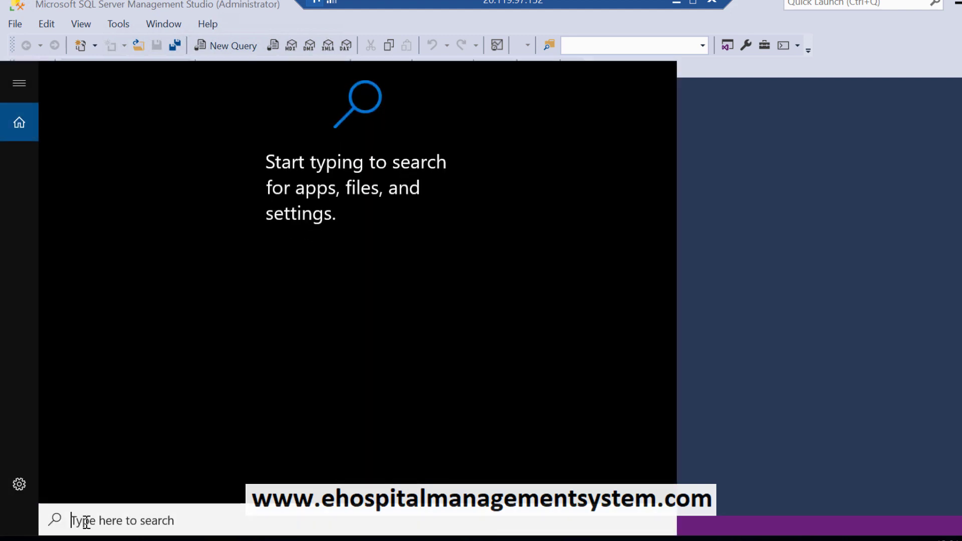
text(edge)
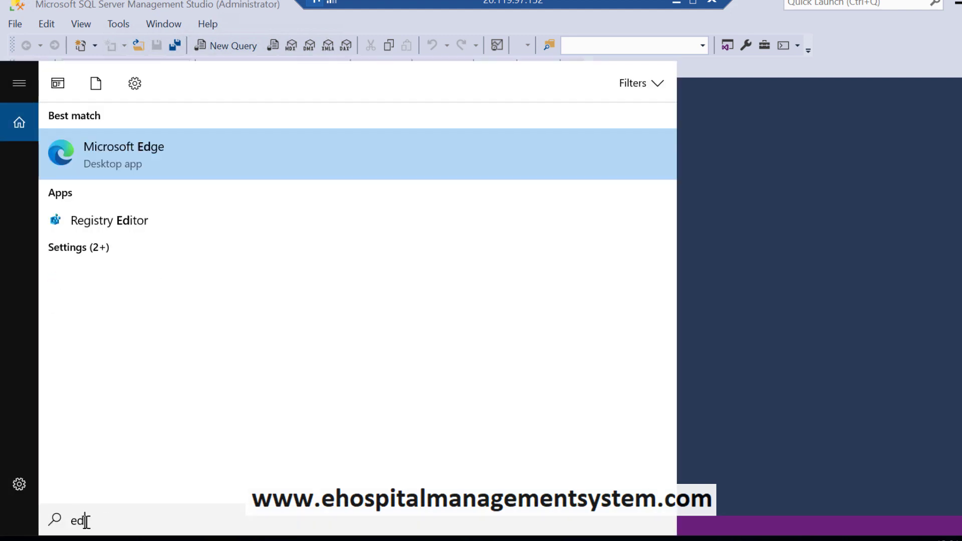
key(Return)
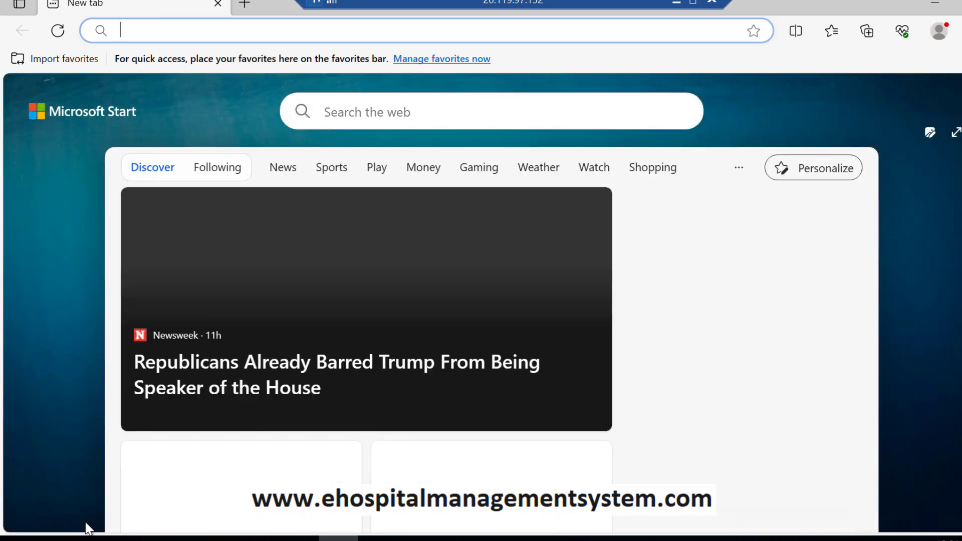
key(ctrl+shift+n)
key(ctrl+v)
key(Return)
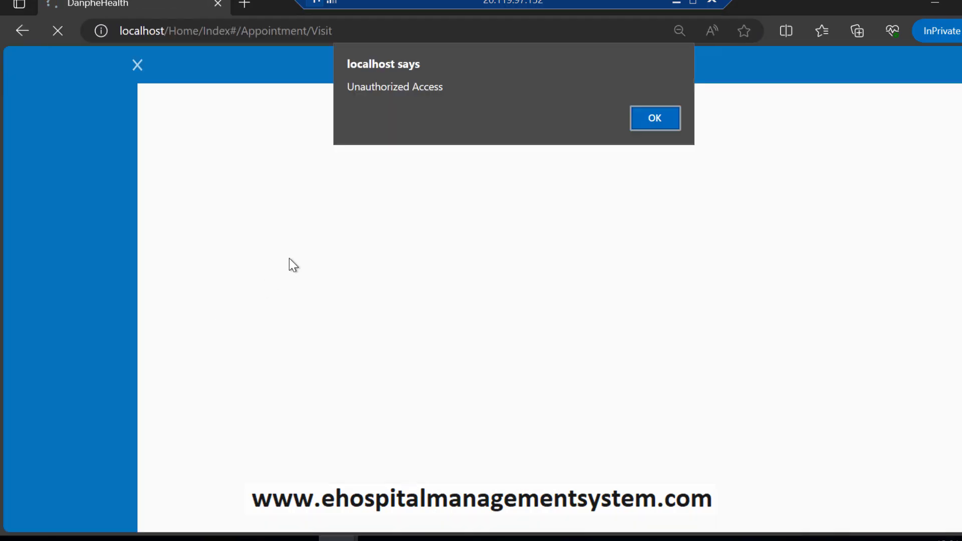
Step: Dismiss the alert, sign in with the saved username and password, then start a New Visit at OPD-COUNTER
click(655, 120)
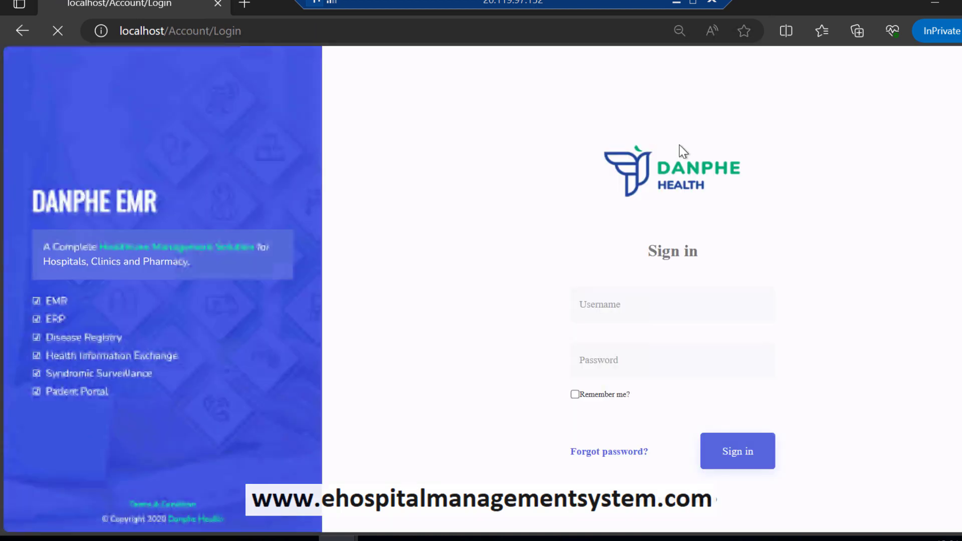
click(618, 308)
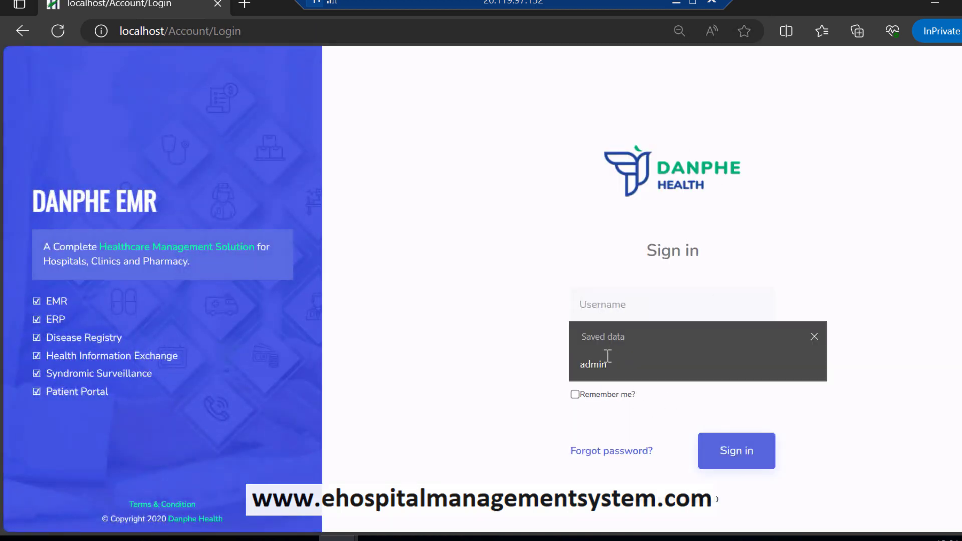
click(611, 366)
click(613, 368)
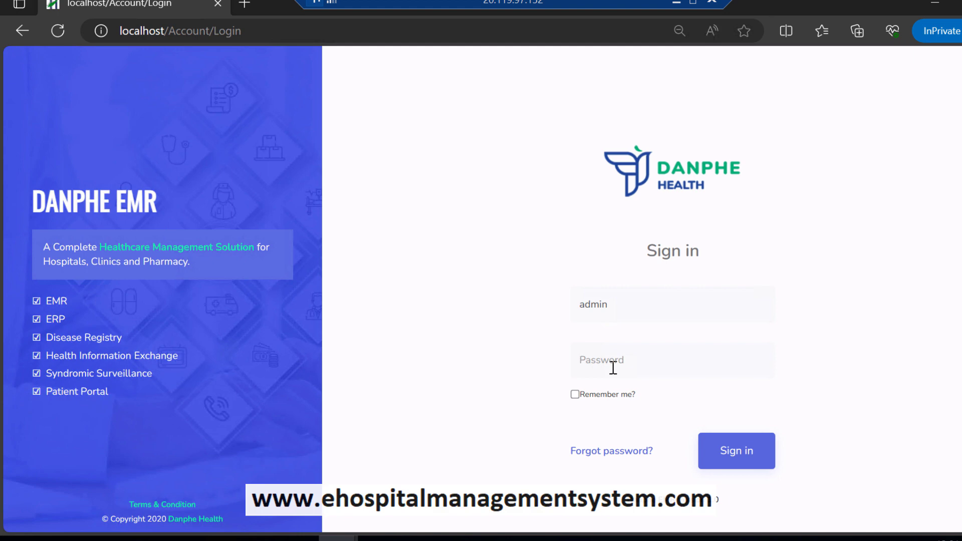
text(pass123)
key(Return)
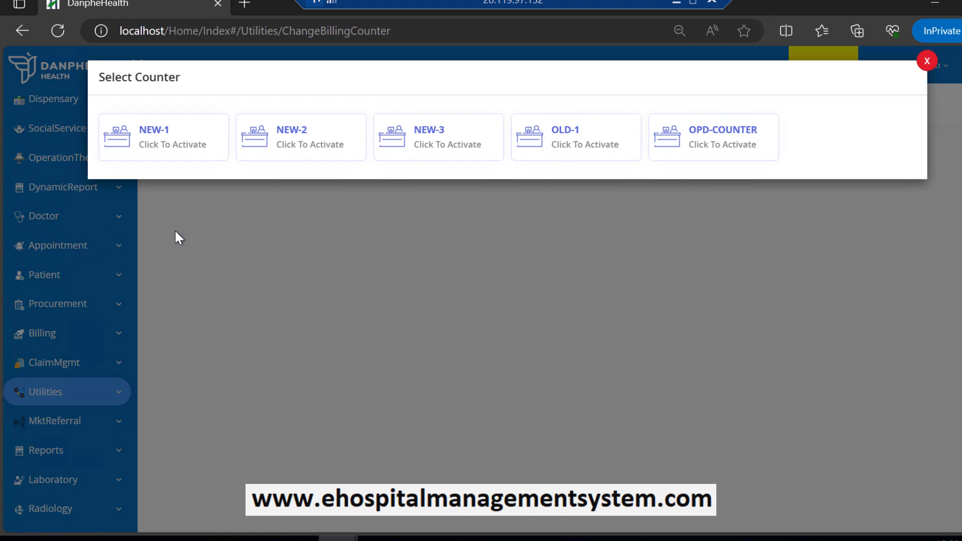
click(715, 145)
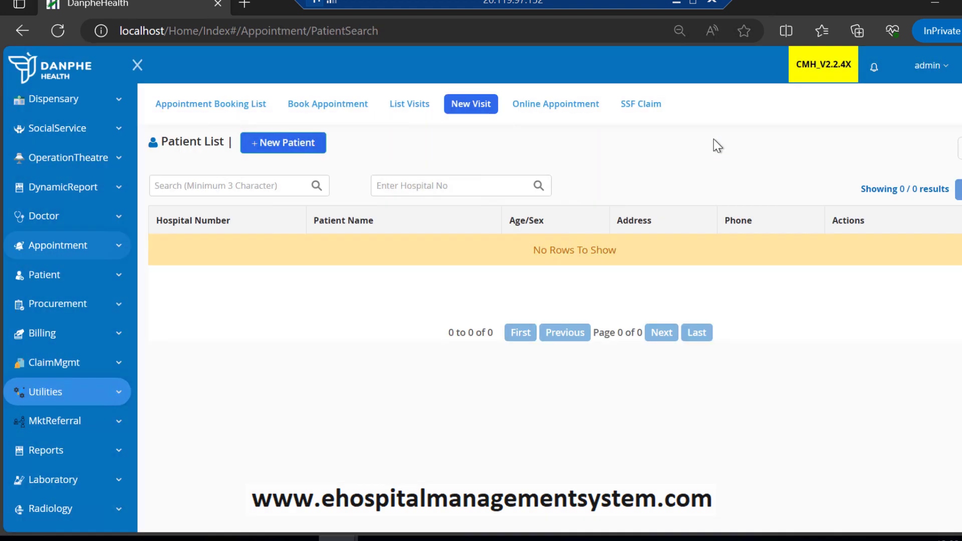
click(291, 156)
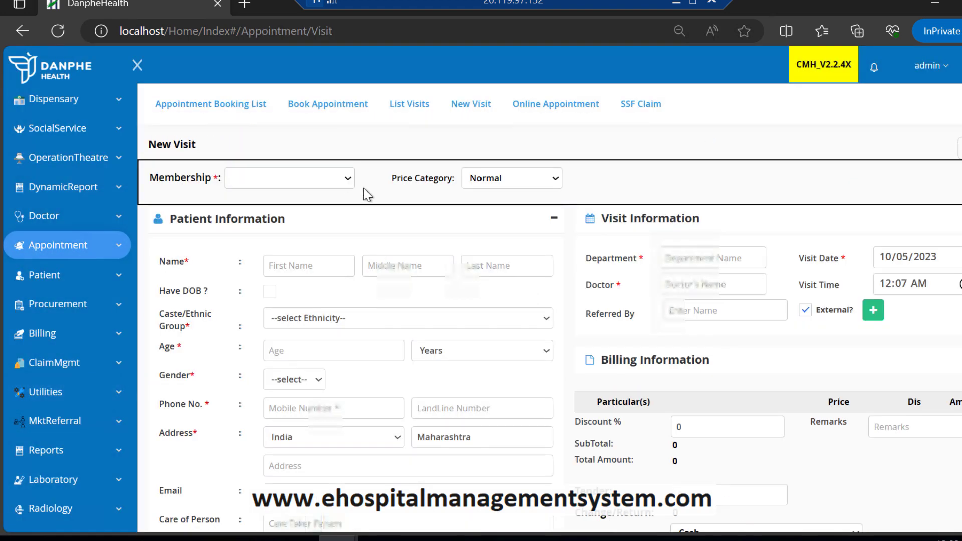
Step: Enter the test patient's first, middle and last names, and enlarge the page
click(280, 265)
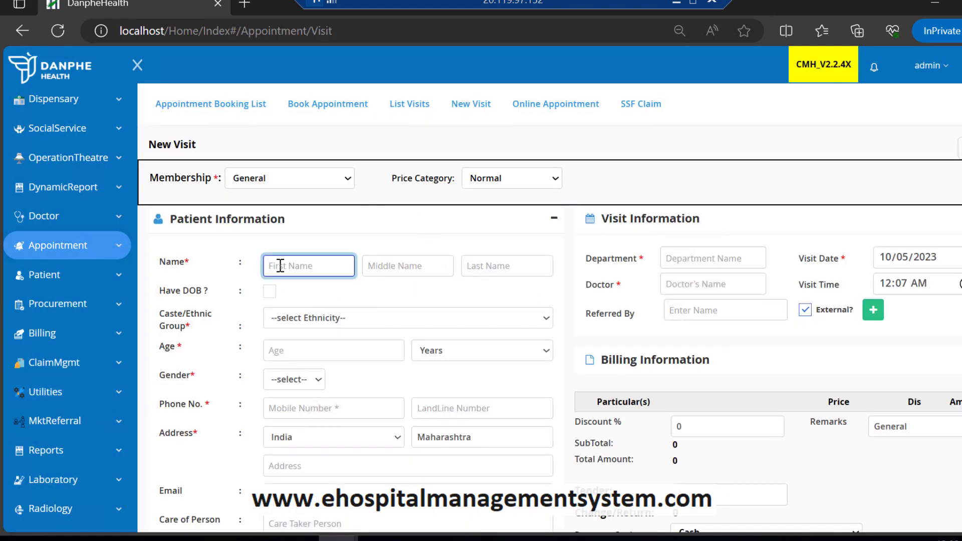
text(Test)
key(Tab)
text(Test123)
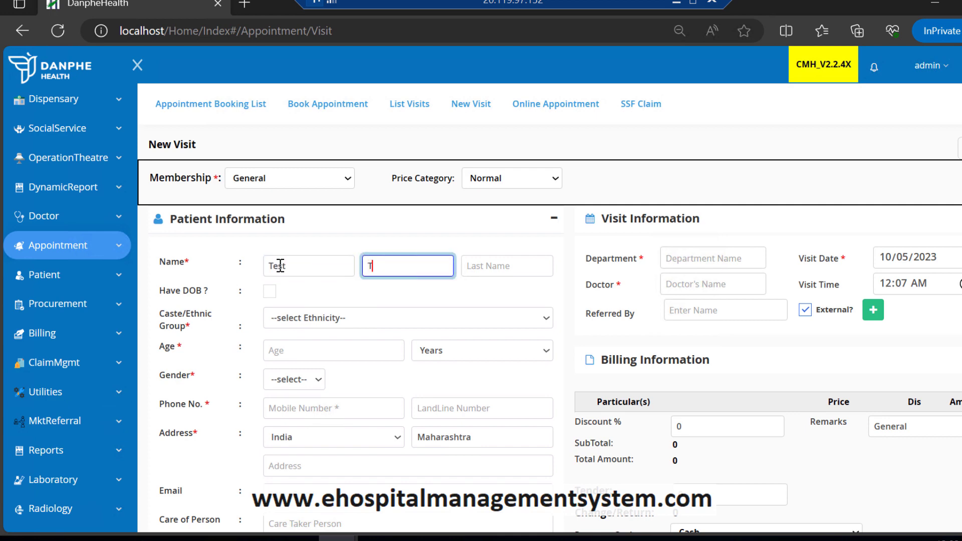
key(Tab)
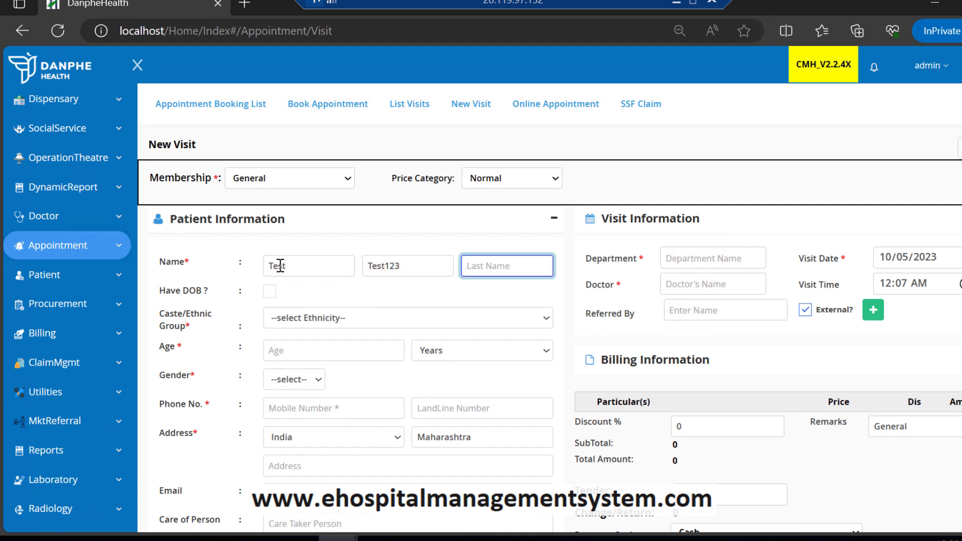
text(Testlast)
key(ctrl+plus)
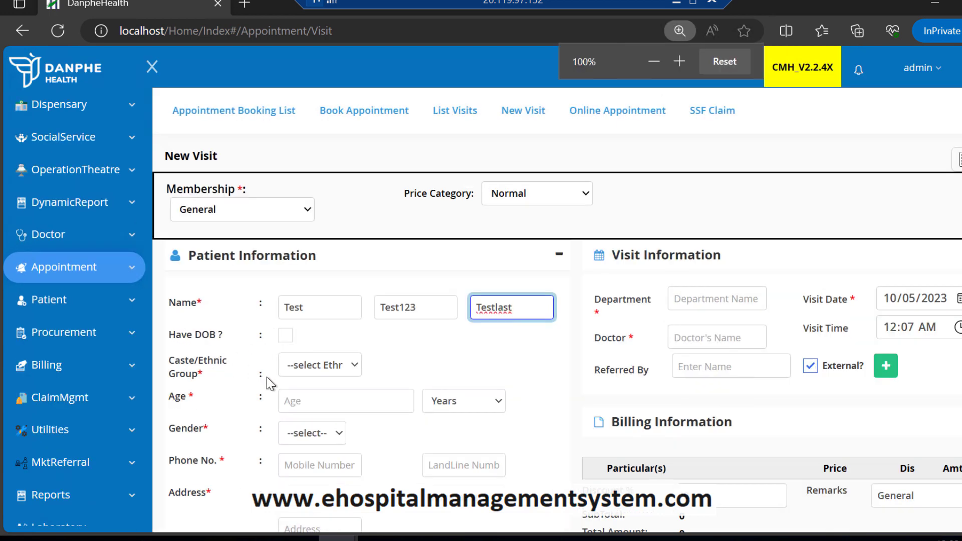
Step: Choose the patient's caste/ethnic group and set the age to 55 years
click(312, 372)
click(306, 456)
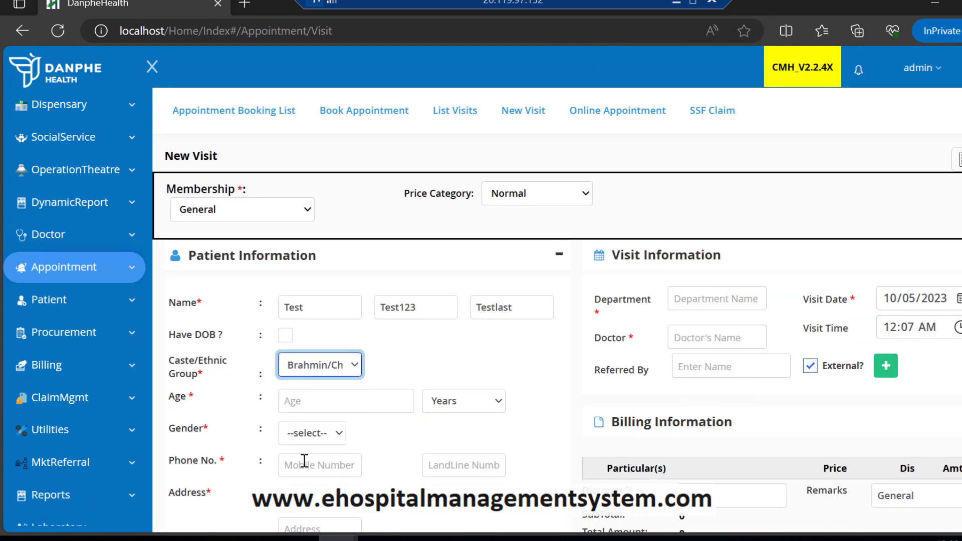
click(318, 400)
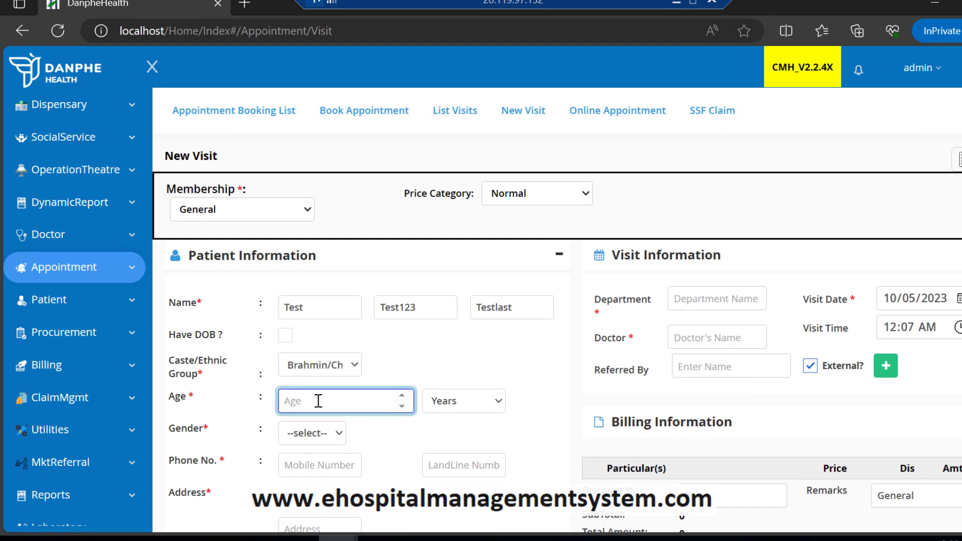
text(55)
key(Tab)
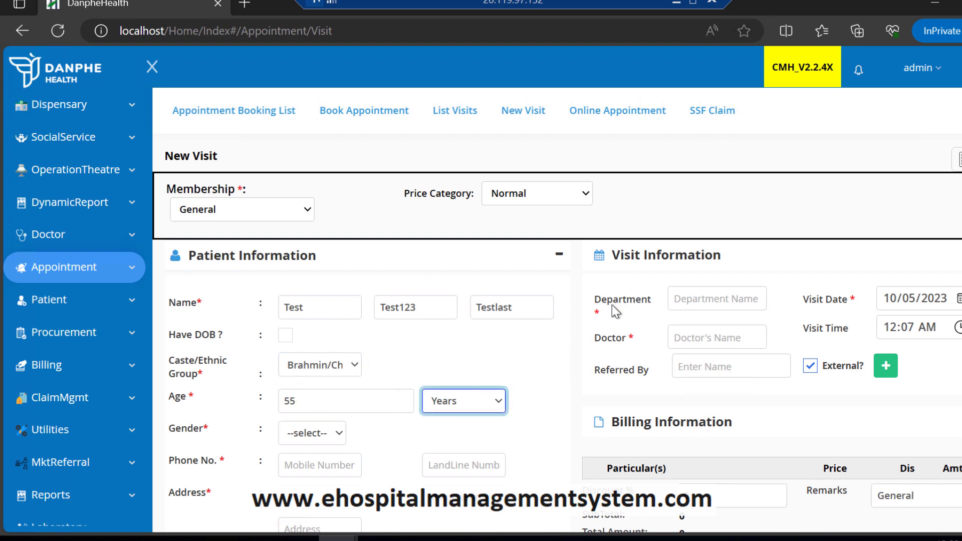
scroll(612, 305, down, 2)
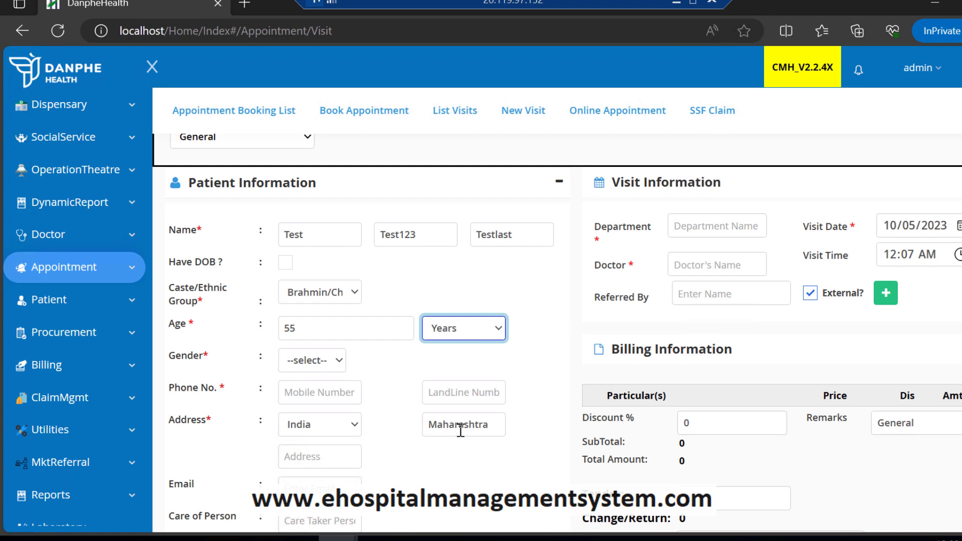
Step: Set the gender to Male and enter the patient's mobile number
click(325, 367)
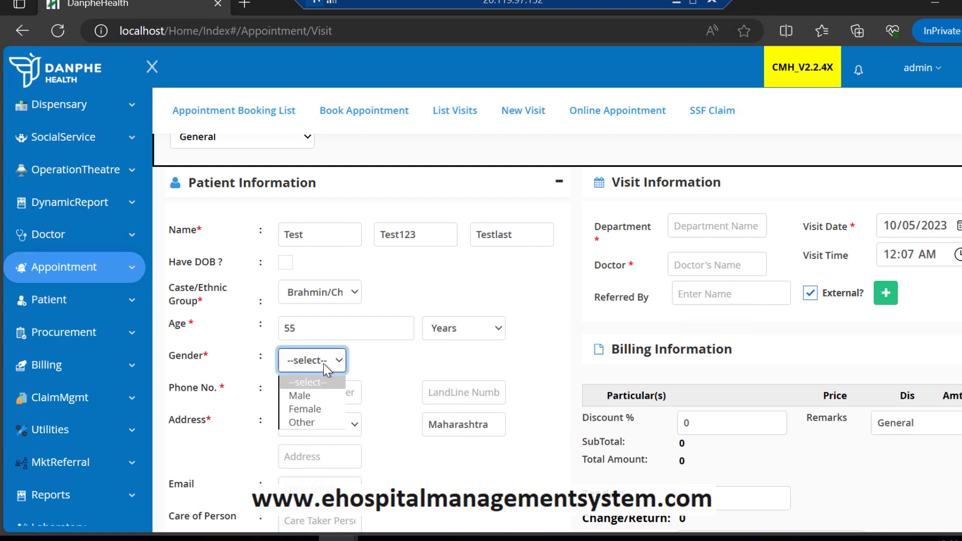
click(311, 396)
click(321, 392)
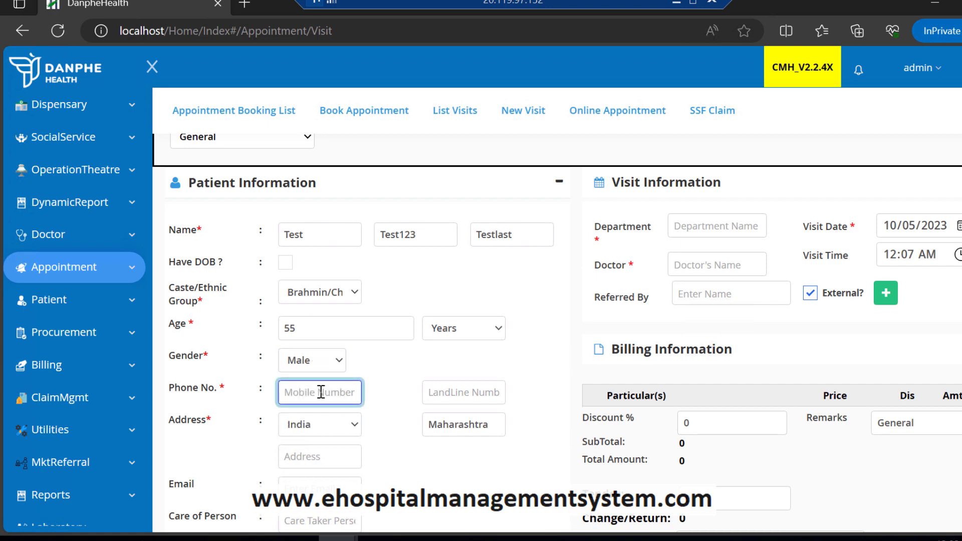
text(098098098)
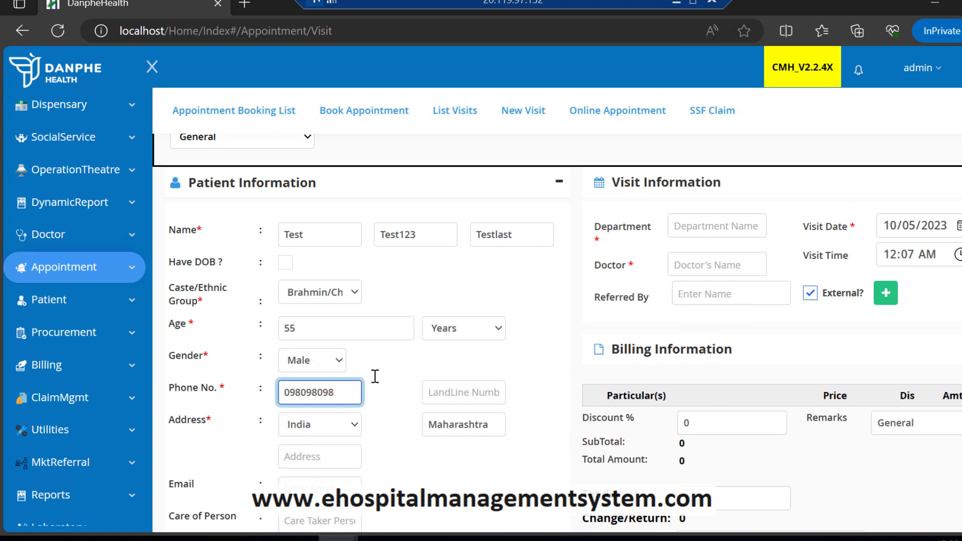
scroll(375, 377, down, 2)
scroll(376, 381, up, 3)
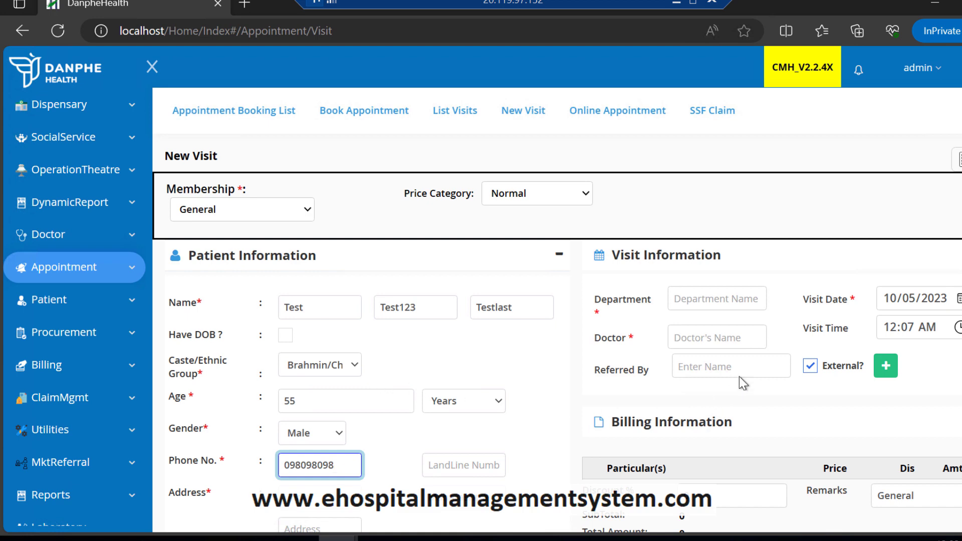
Step: Search 'admin' in Doctor's Name and assign Dr. Admin Doctor
click(720, 338)
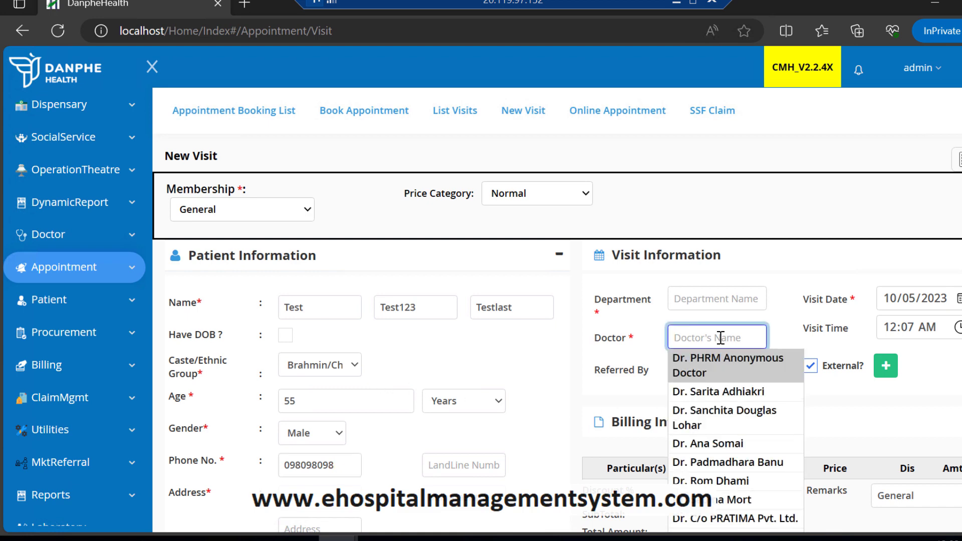
text(admin)
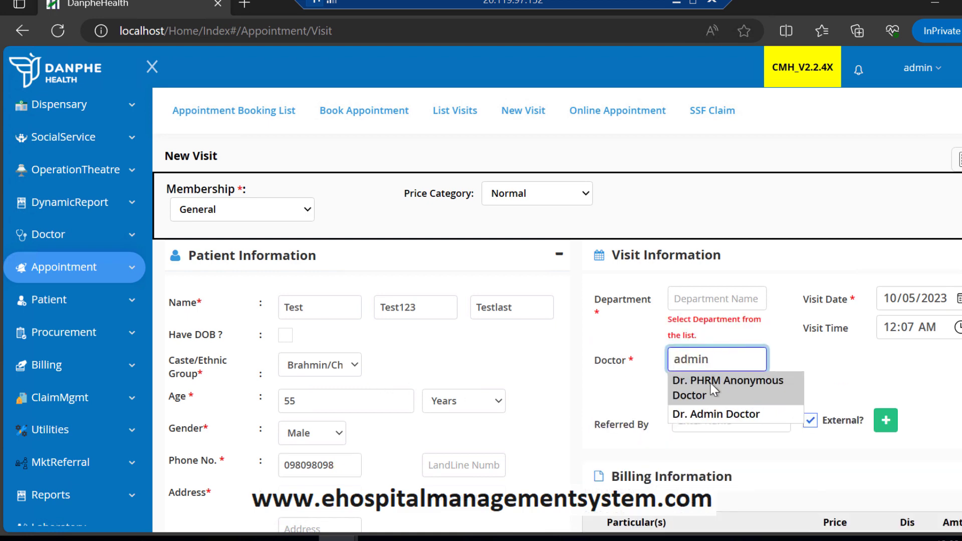
click(710, 415)
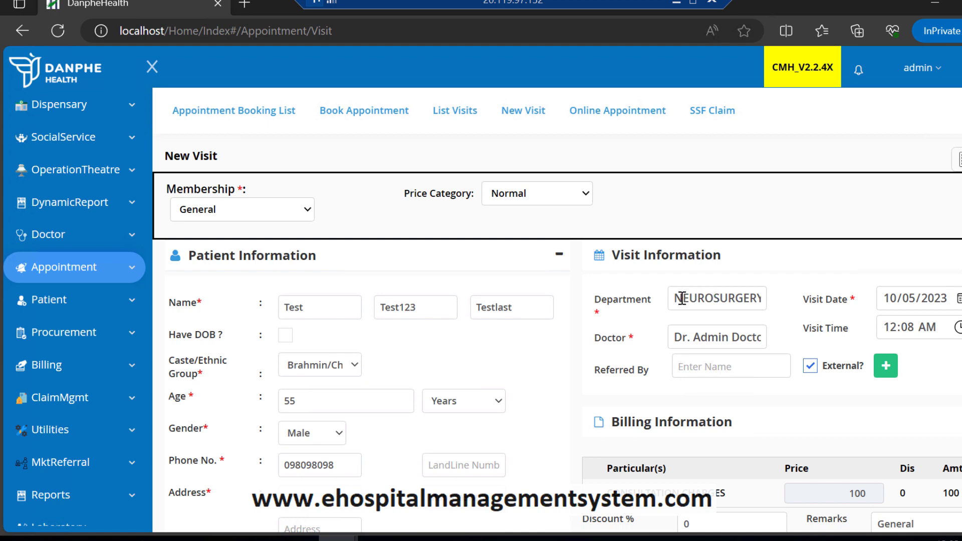
Step: Set the department to NEUROSURGERY and reselect Dr. Admin Doctor to restore the 100 charge
click(726, 298)
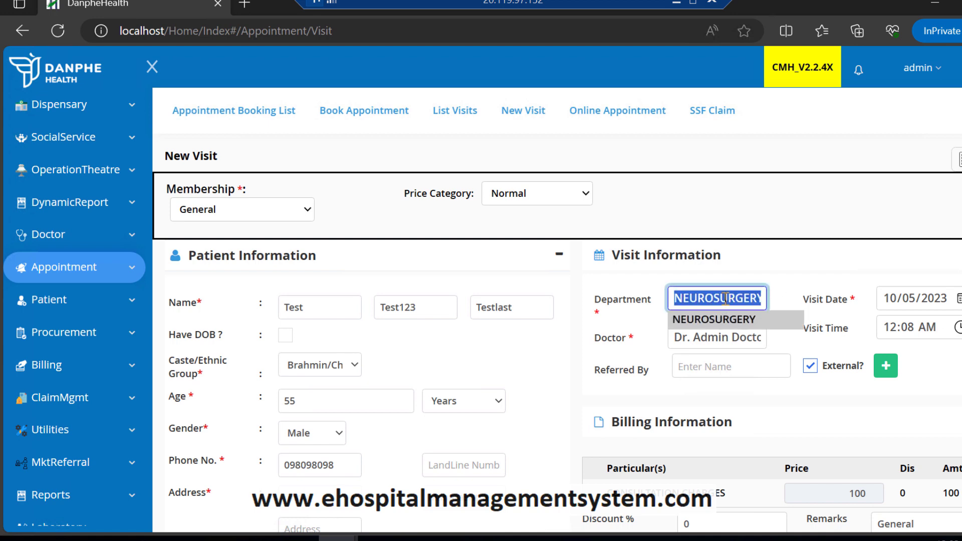
key(BackSpace)
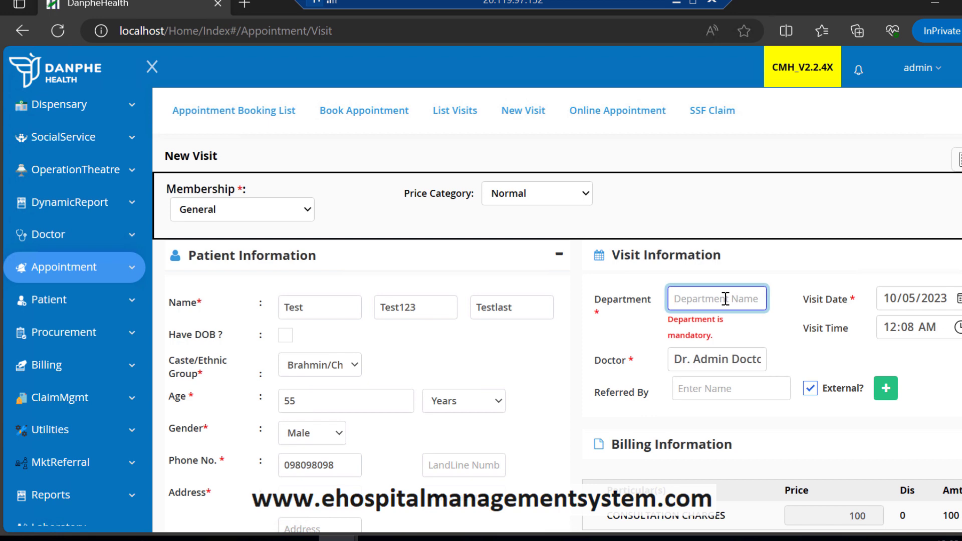
text(neu)
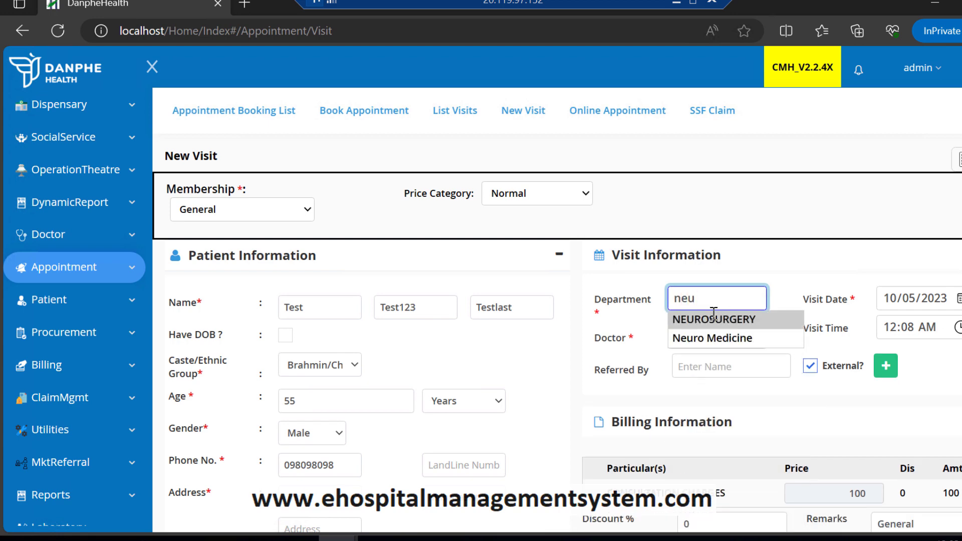
click(713, 320)
click(718, 338)
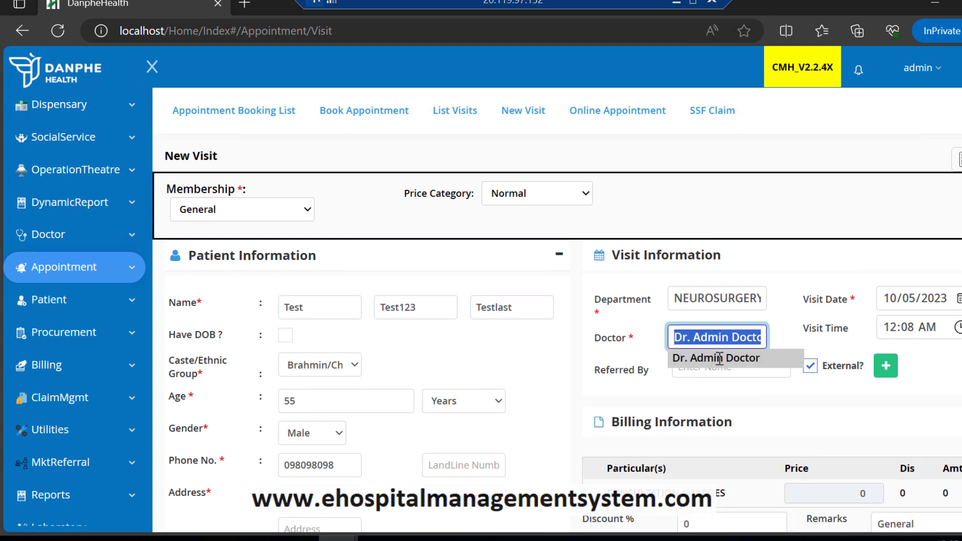
click(720, 358)
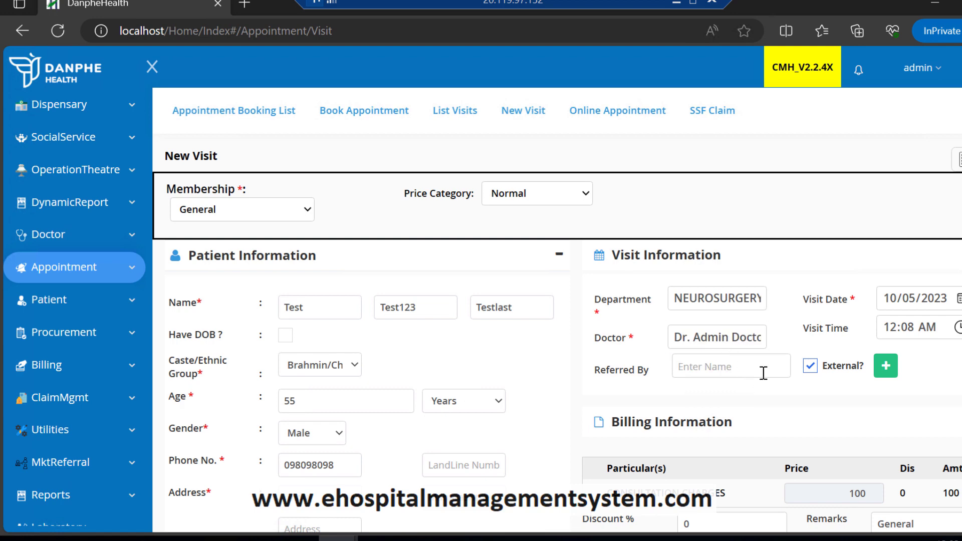
scroll(958, 288, down, 1)
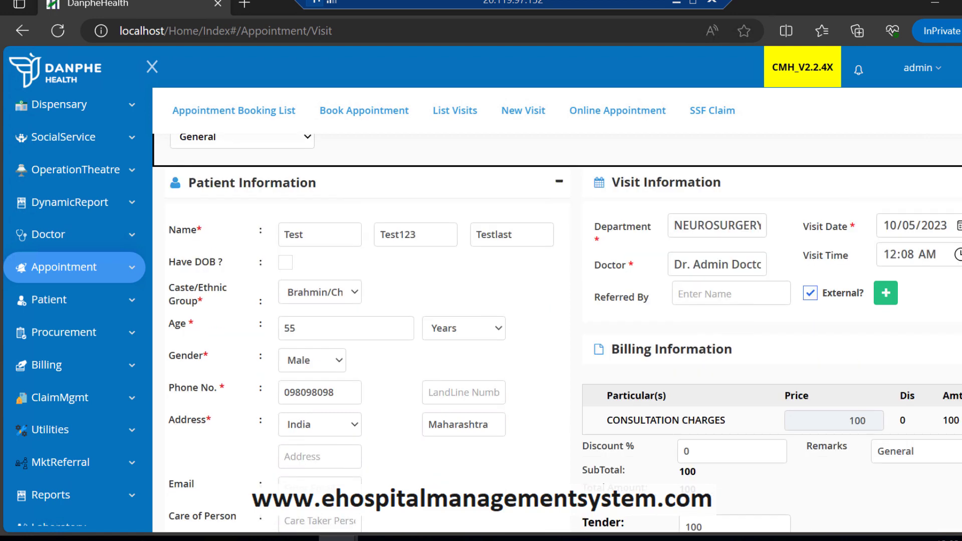
click(958, 255)
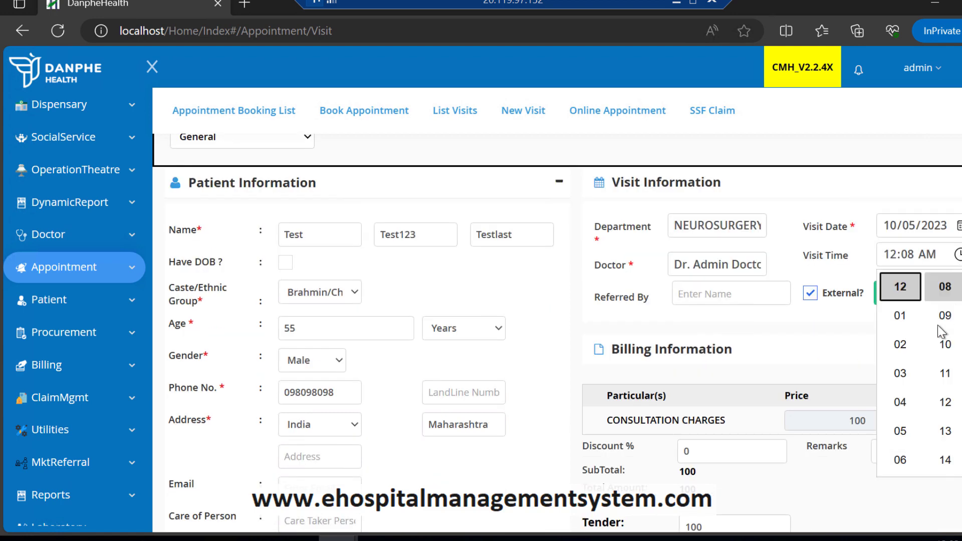
click(907, 325)
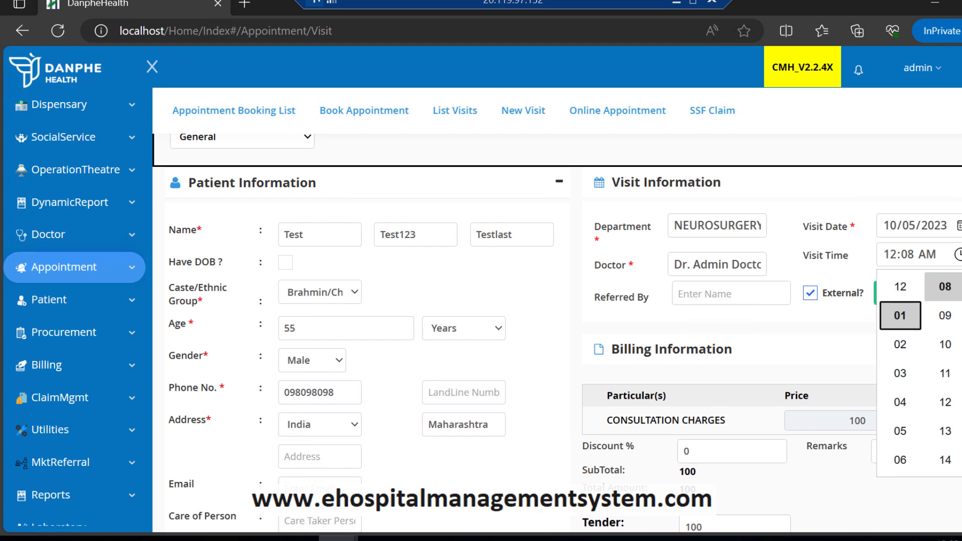
key(Escape)
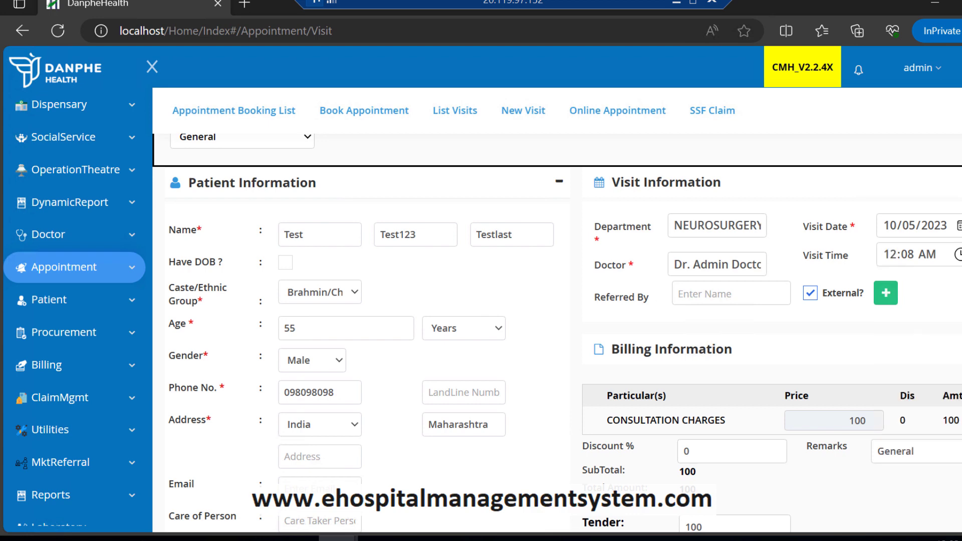
click(959, 226)
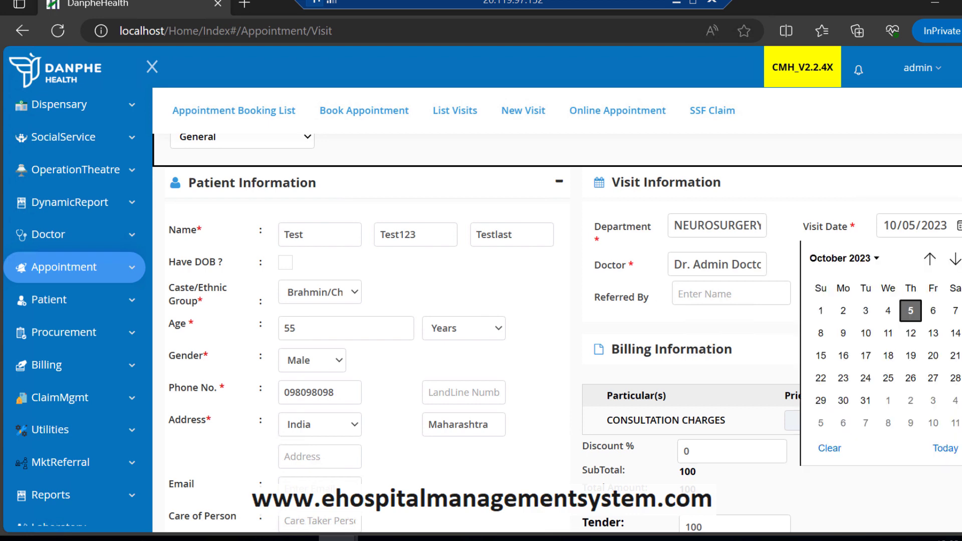
click(933, 311)
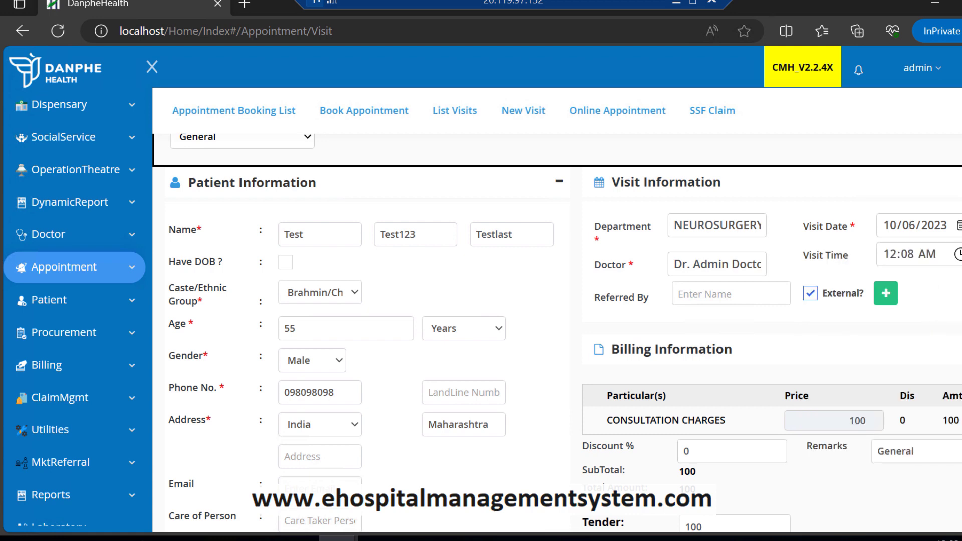
click(960, 228)
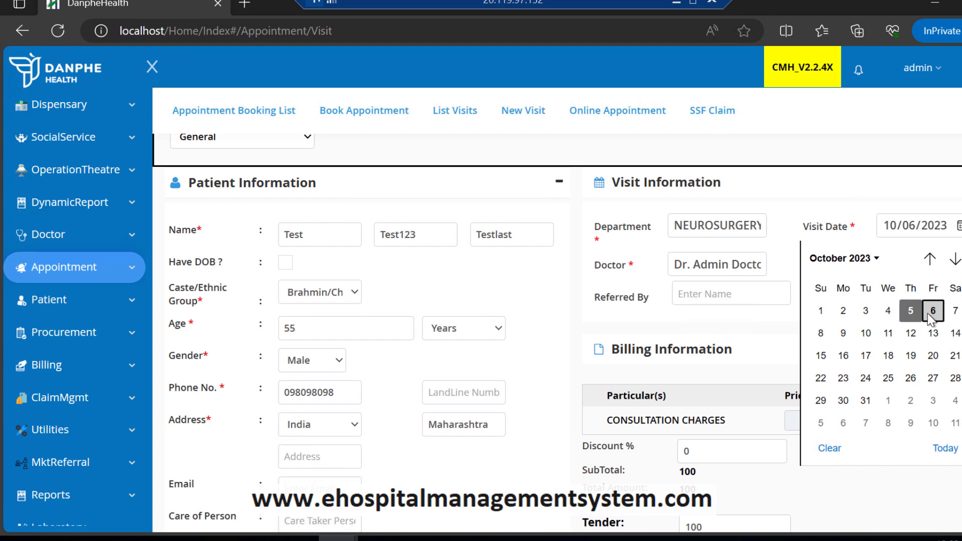
click(911, 311)
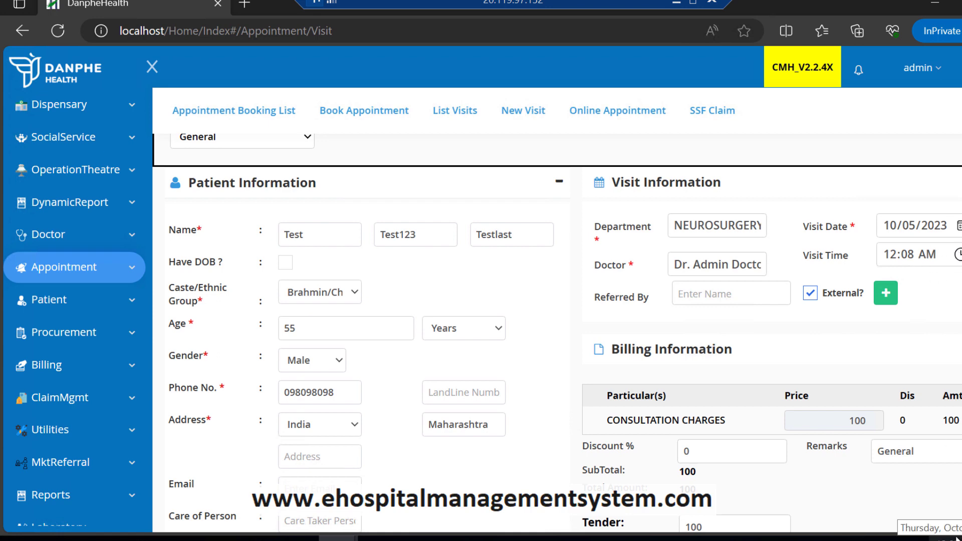
click(959, 227)
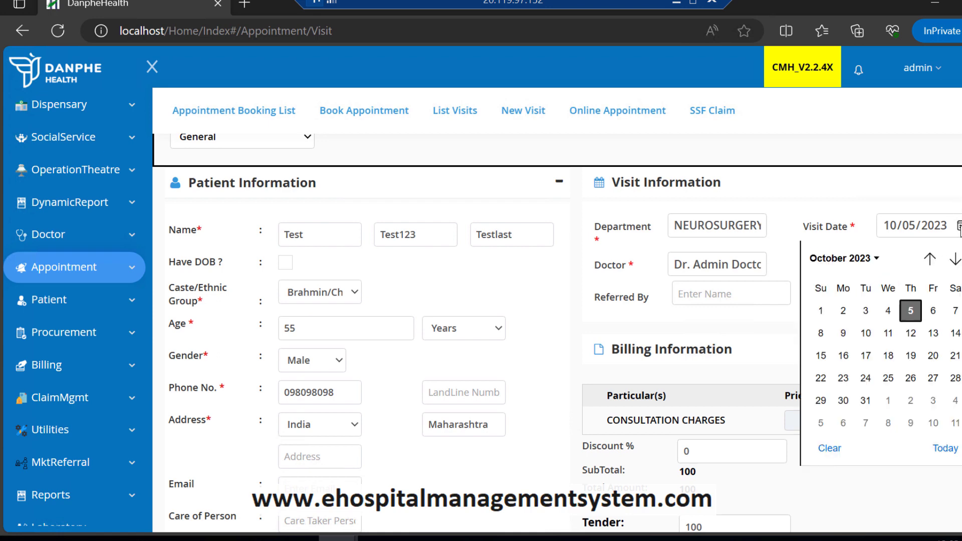
click(934, 312)
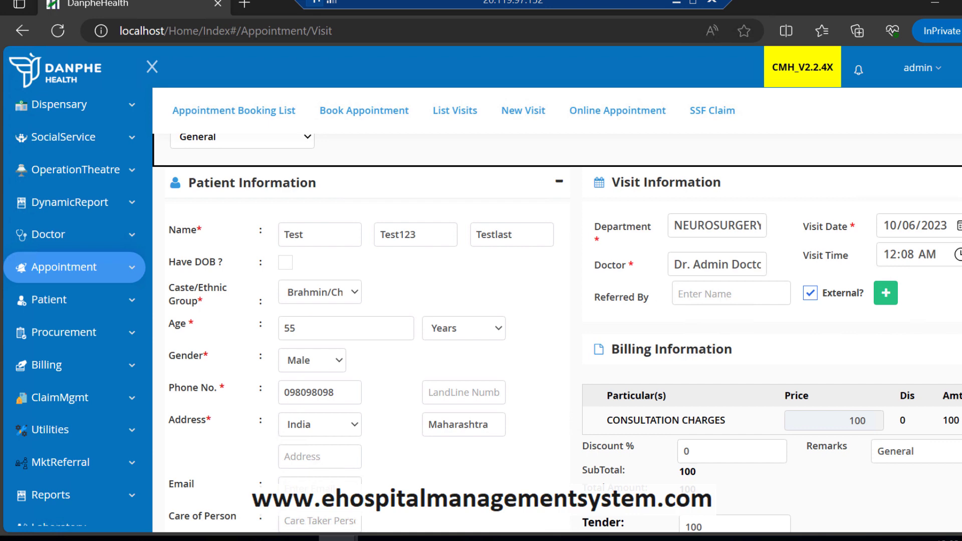
click(960, 227)
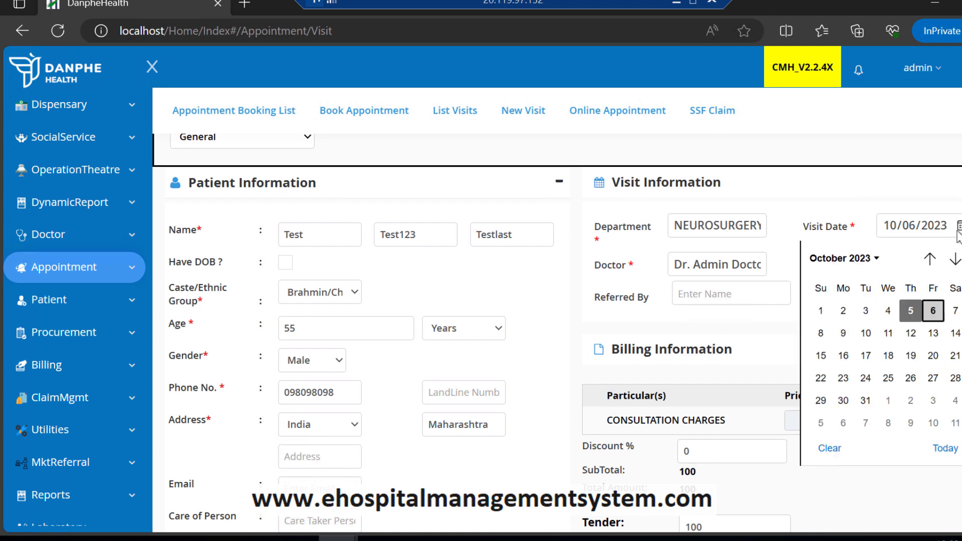
click(915, 314)
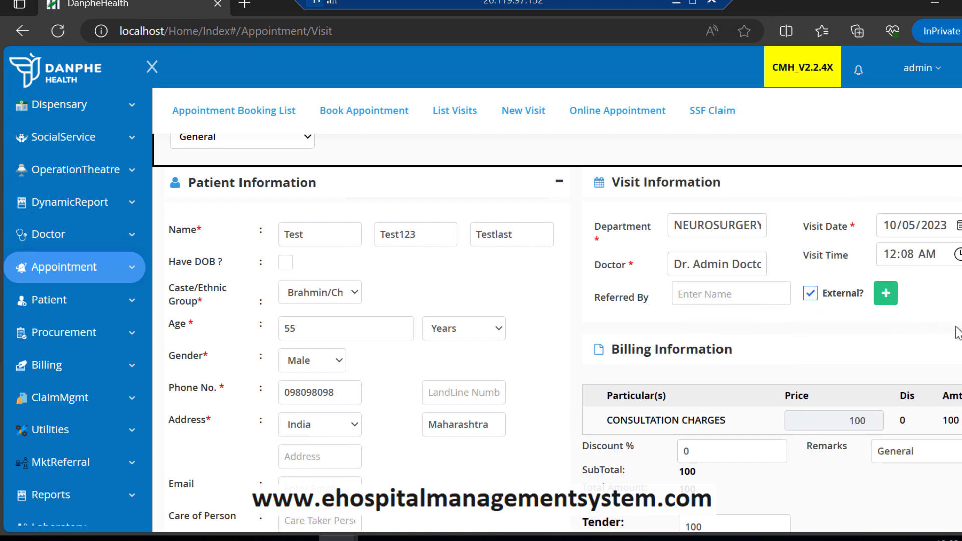
scroll(958, 346, down, 3)
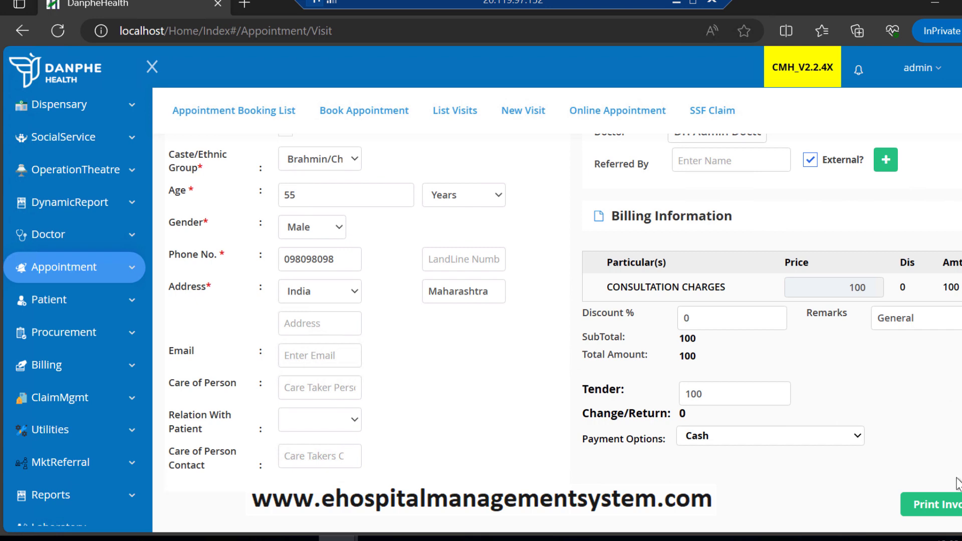
Step: Print and confirm the visit invoice, then choose to register the person as a new patient
click(937, 505)
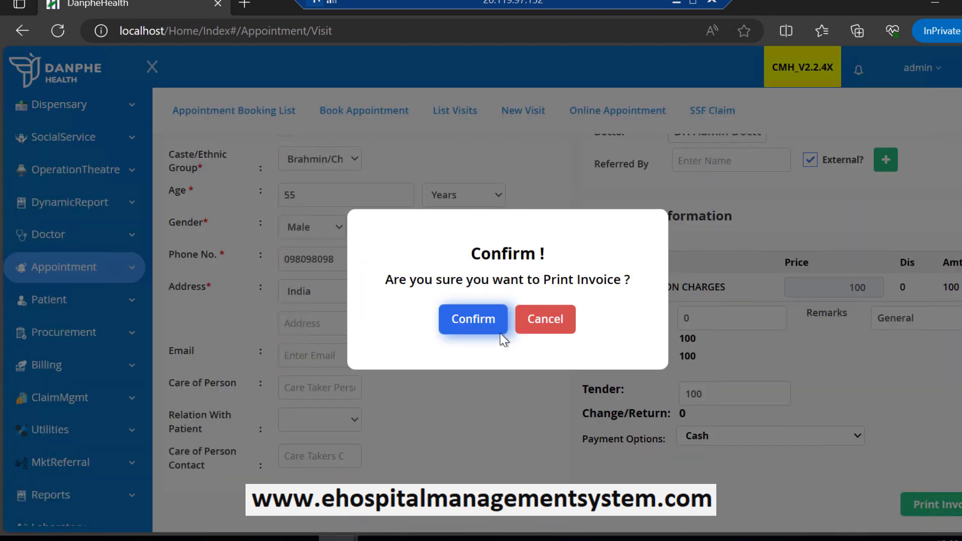
click(484, 323)
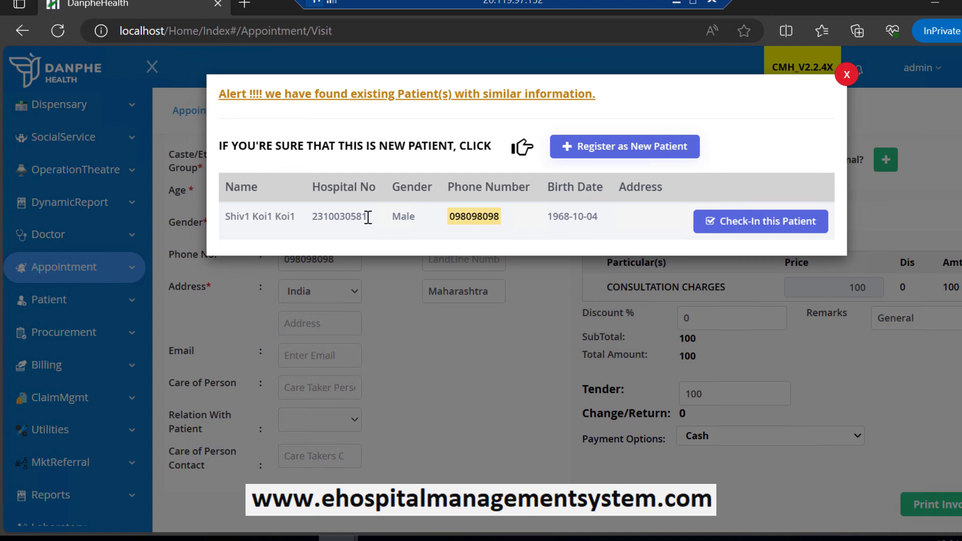
click(659, 158)
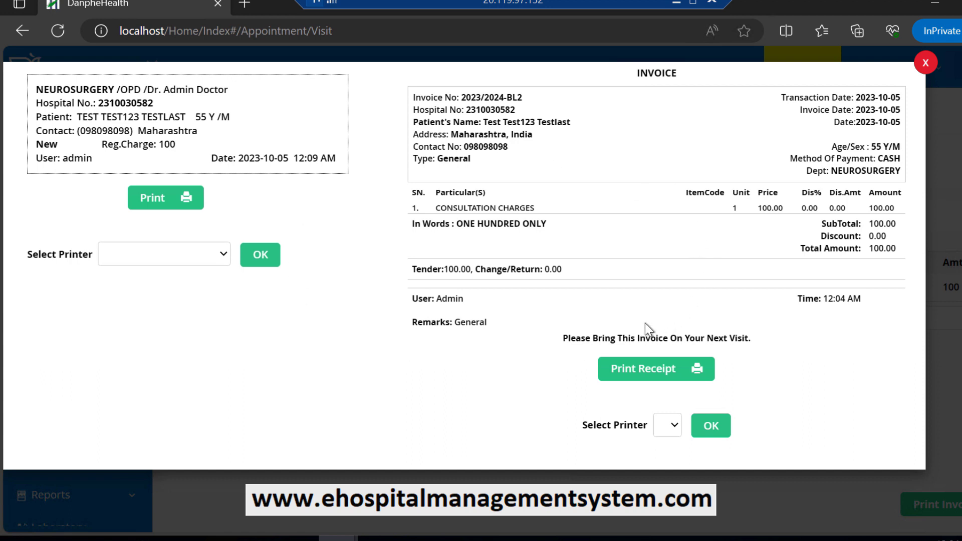
Step: Review the invoice's 100.00 tender amount and NEUROSURGERY charge, then close it
double_click(454, 269)
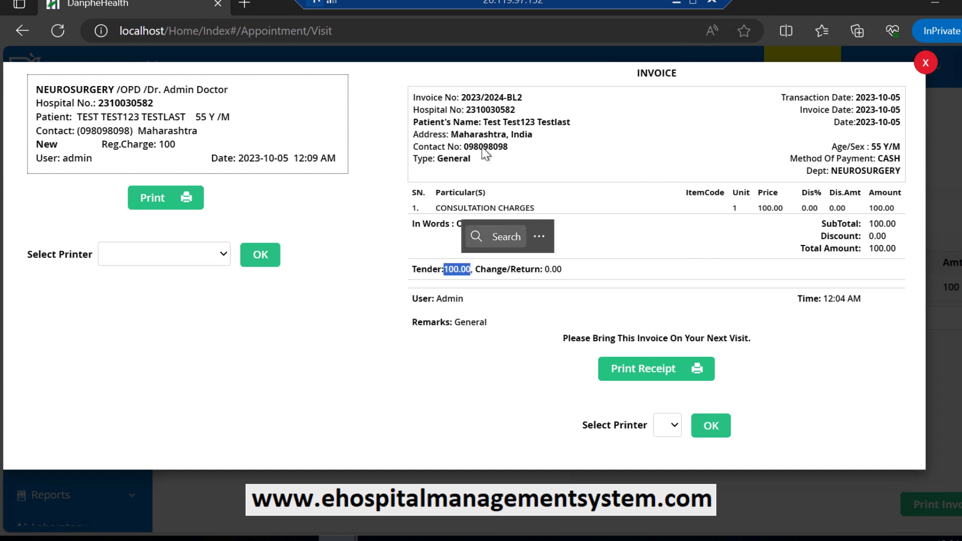
click(555, 145)
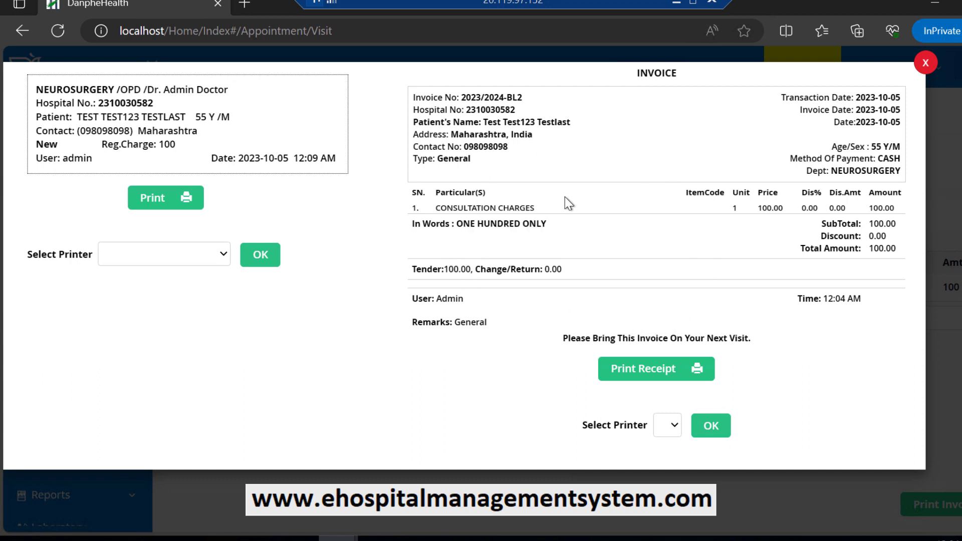
triple_click(495, 201)
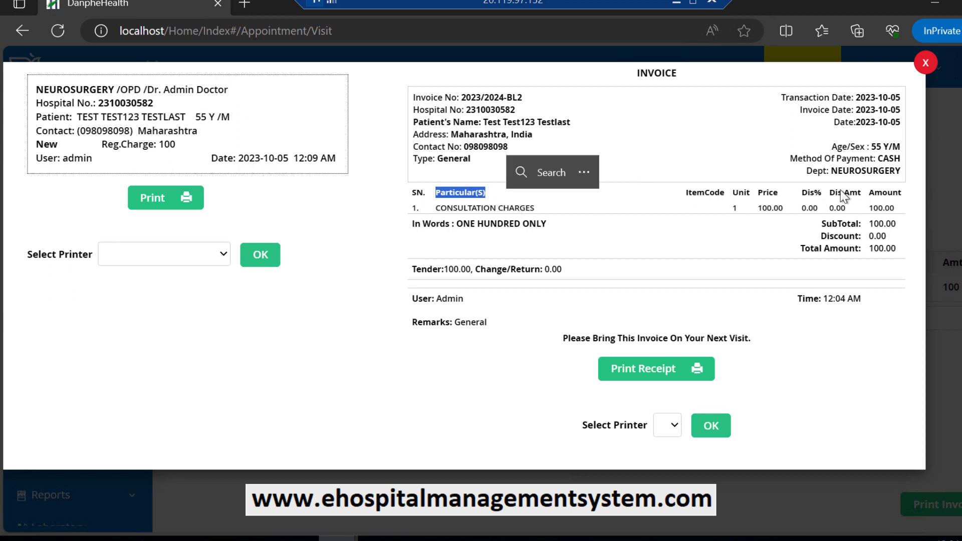
double_click(866, 170)
click(671, 288)
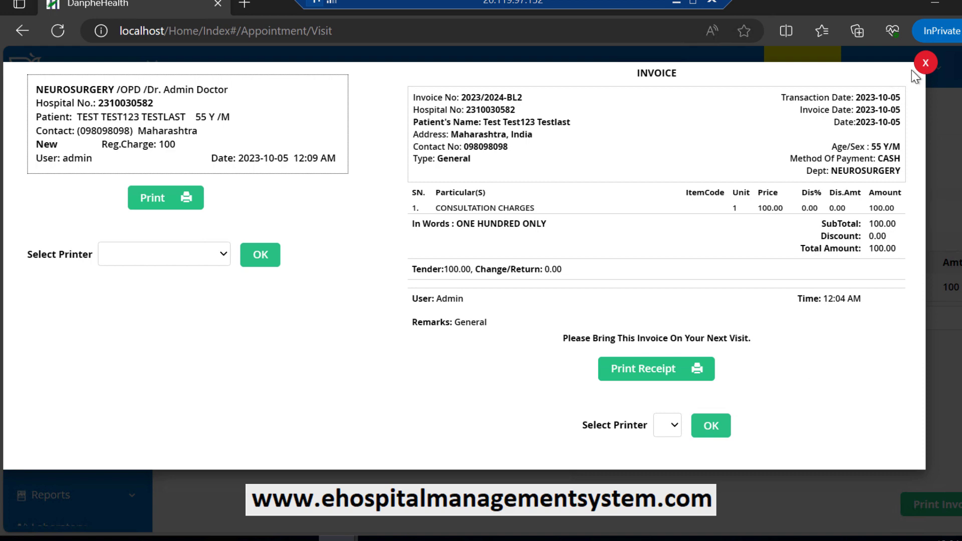
click(925, 63)
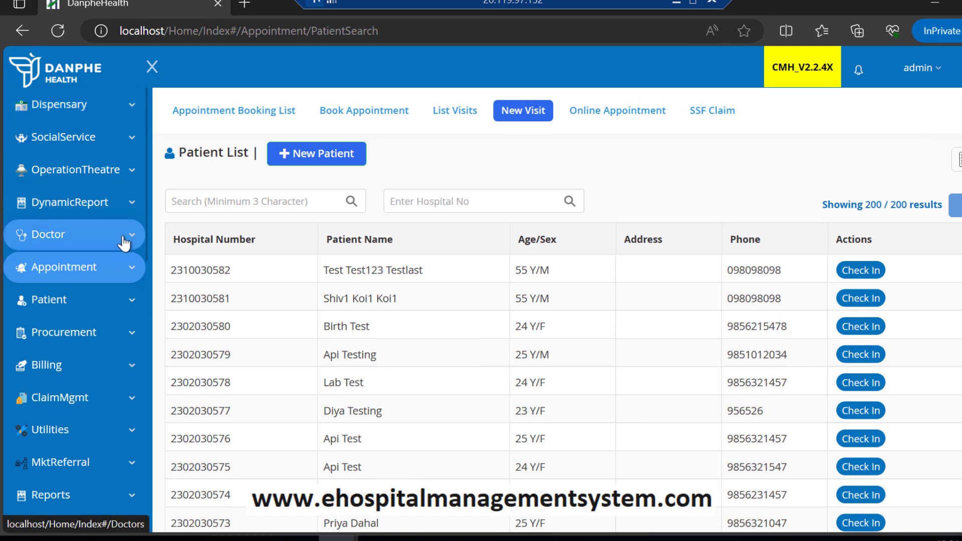
Step: Start a blank New Visit form and keep India as the address country
click(321, 151)
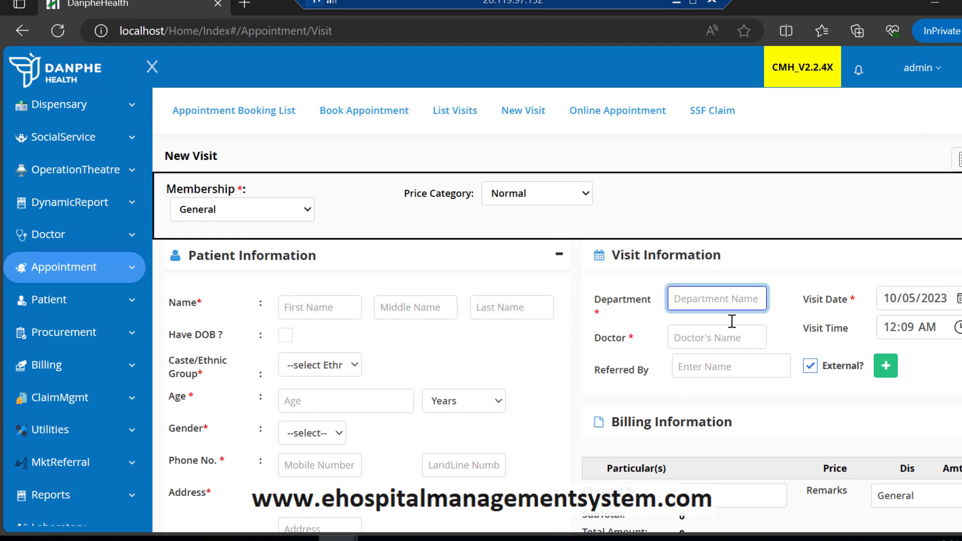
scroll(739, 333, down, 3)
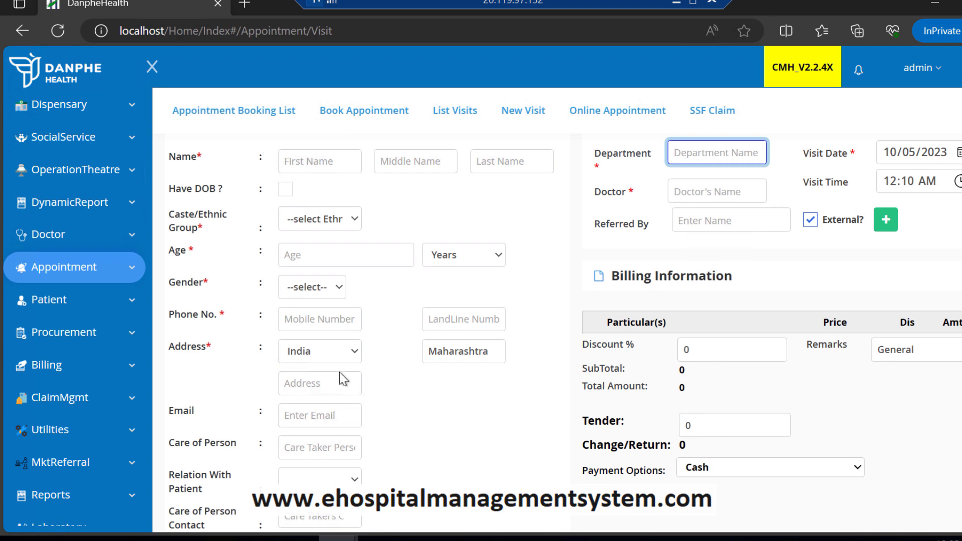
click(338, 358)
click(414, 386)
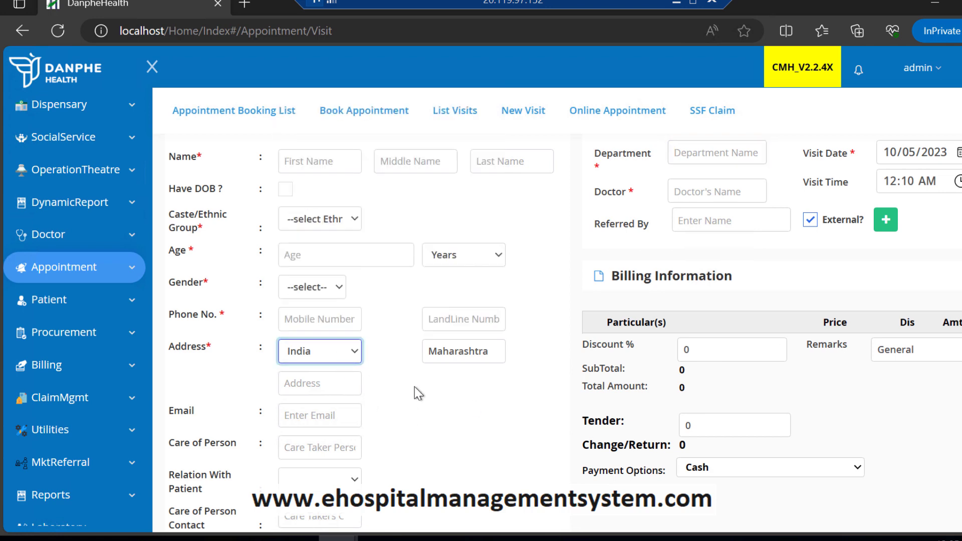
scroll(928, 230, up, 3)
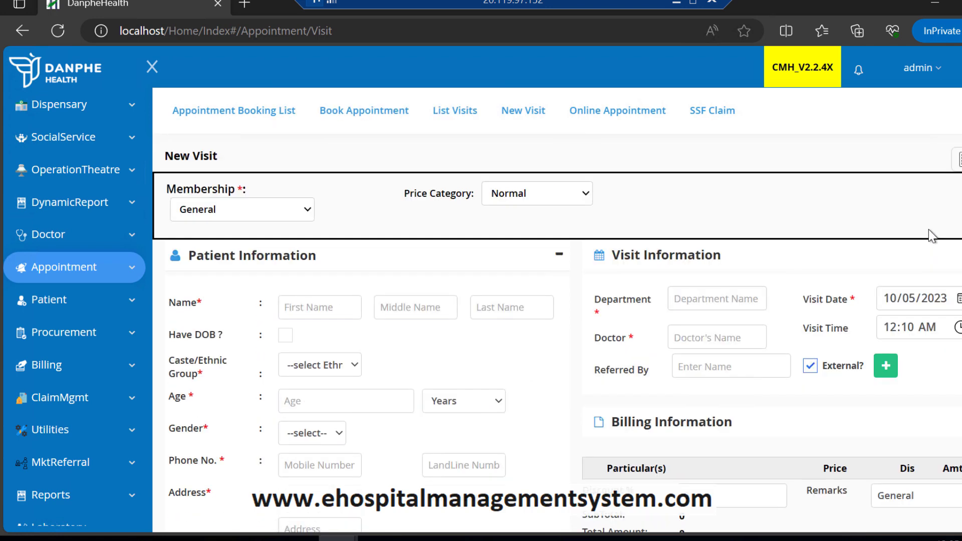